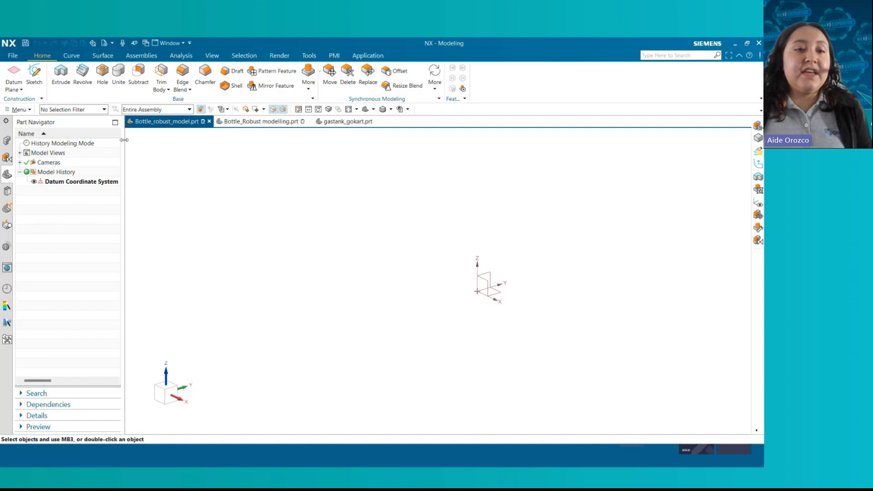
Create an empty top-level feature group named LOCAL_DATUMS with embedded group members.
click(19, 110)
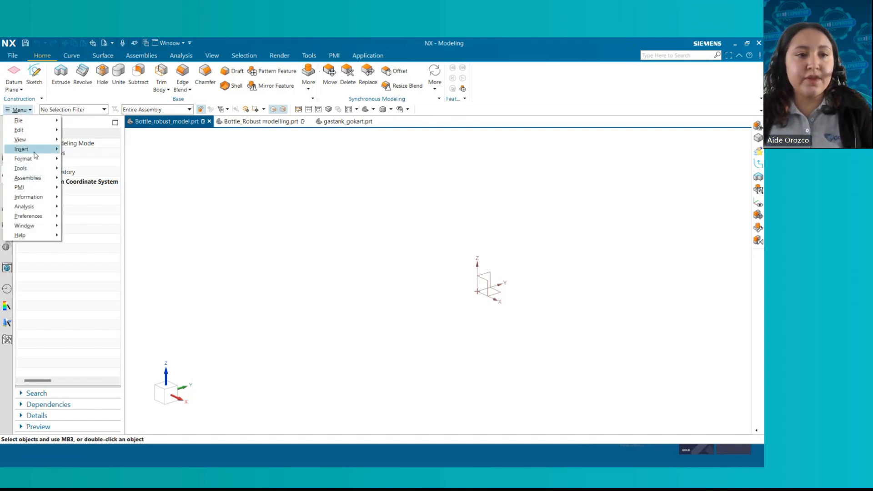
mouse_move(28, 159)
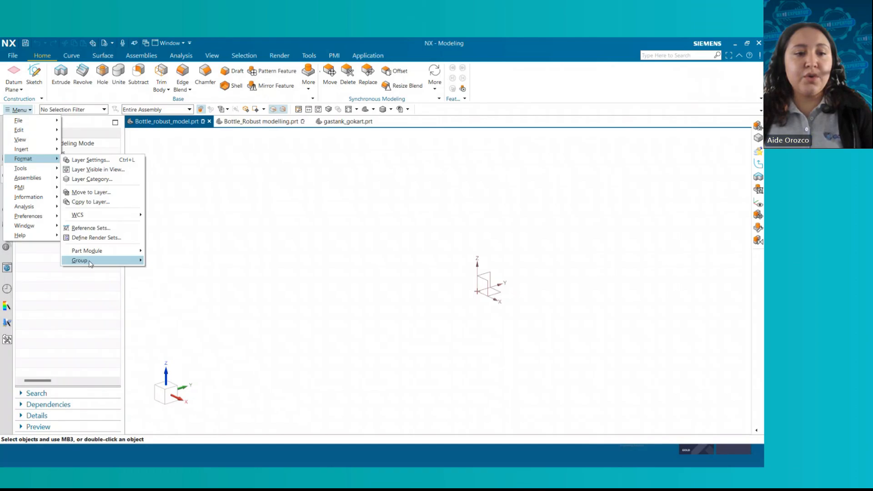
mouse_move(91, 263)
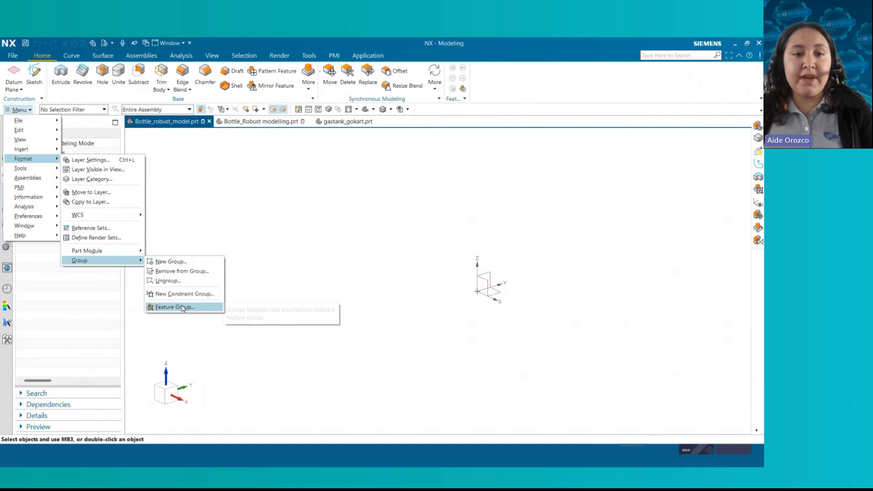
click(182, 308)
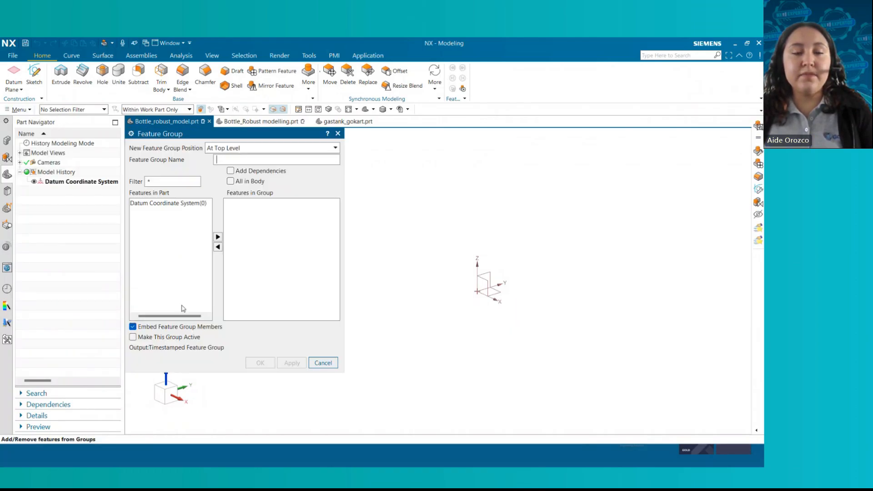
drag(206, 135, 339, 162)
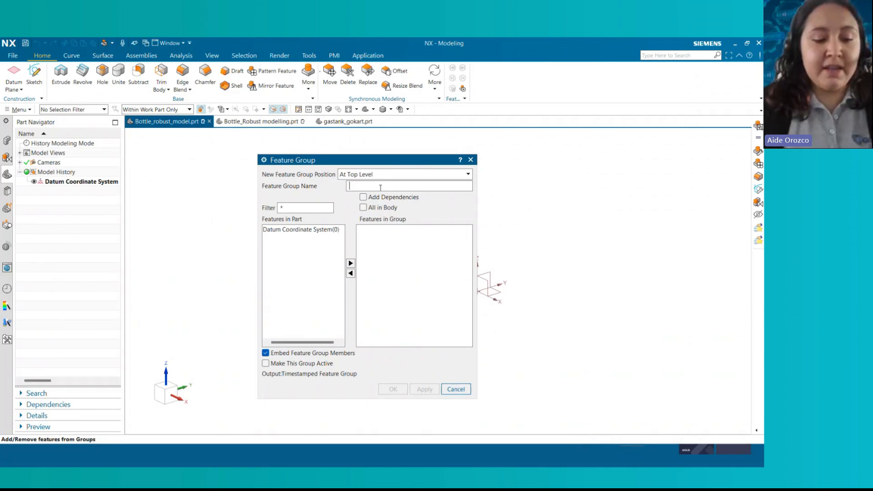
text(DATU)
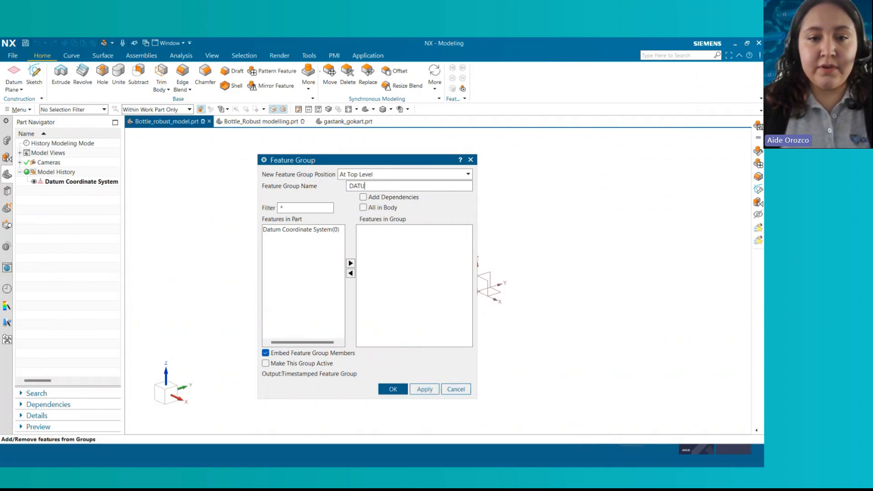
key(BackSpace)
key(BackSpace)
key(BackSpace)
key(BackSpace)
text(LOCAL)
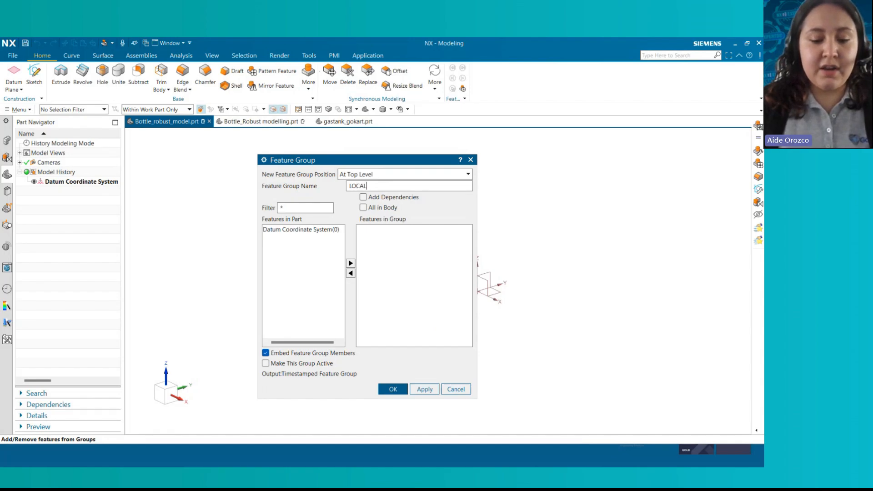
text(_DATUMS)
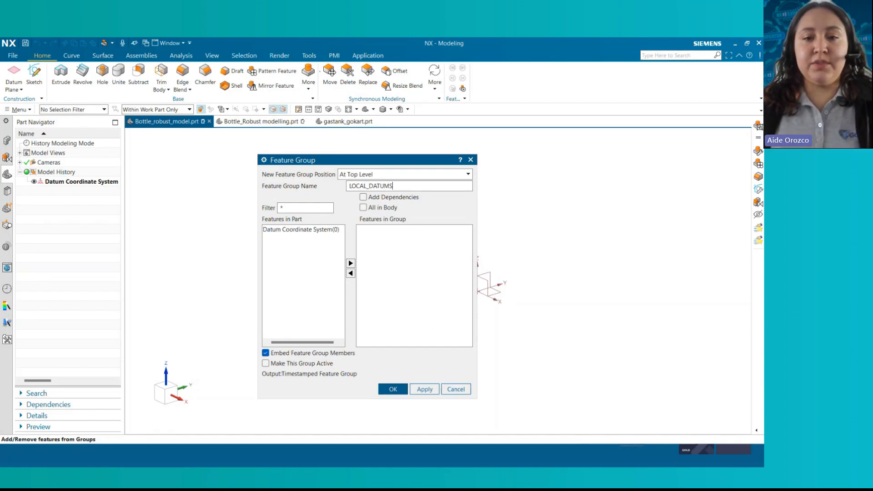
click(424, 389)
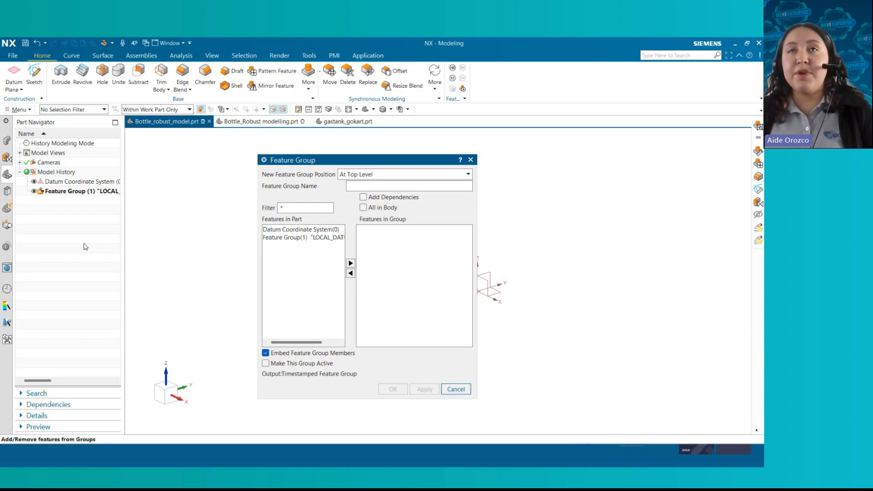
Add a second empty top-level feature group named CONSTRUCTION.
click(383, 187)
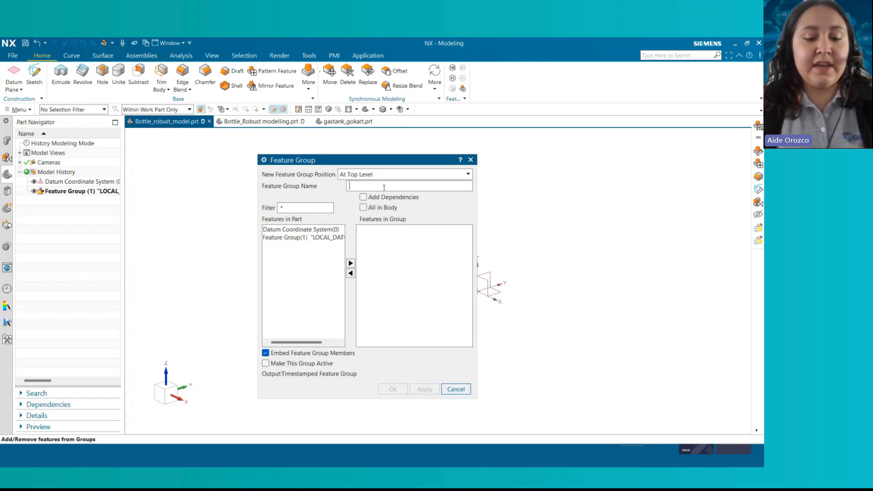
text(CONSTR)
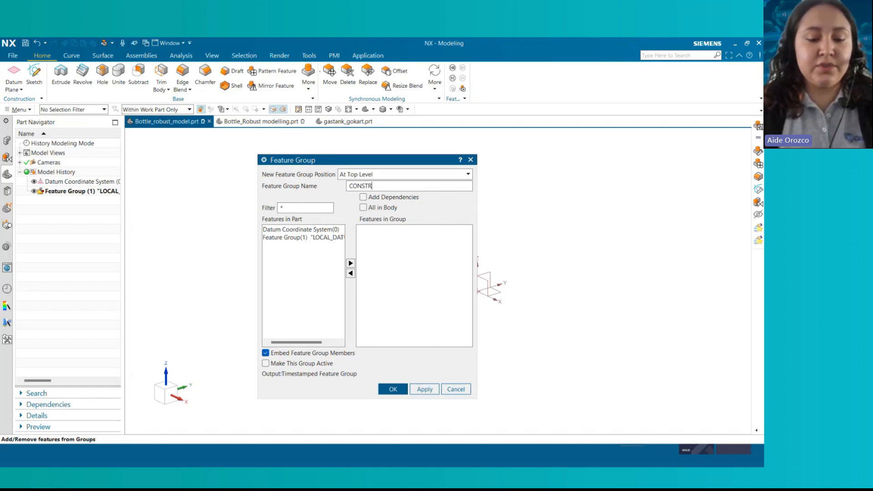
text(UCTION)
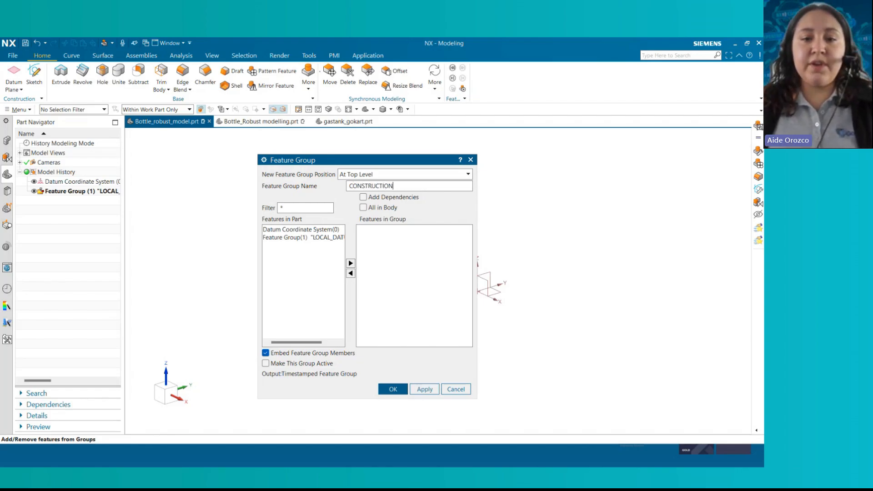
click(430, 390)
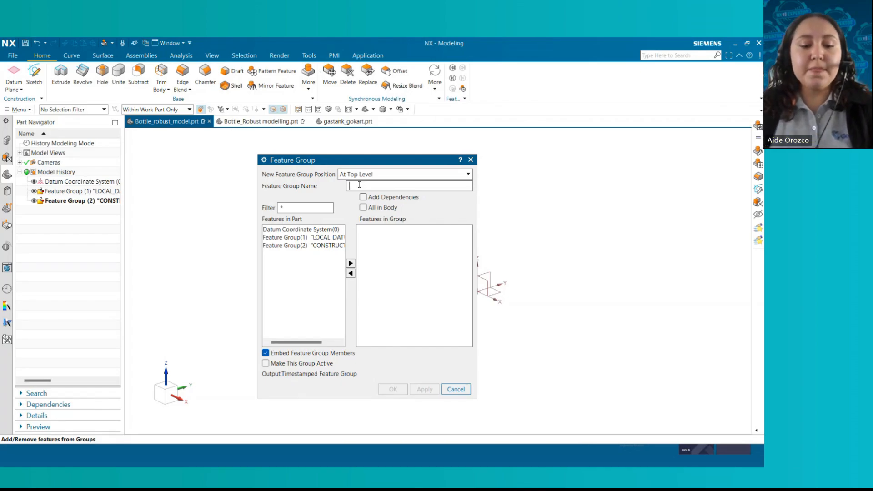
Add two more empty top-level feature groups named BOOLEAN and DETAIL_FEATURES, and finish the feature group command.
text(BOOLEAN)
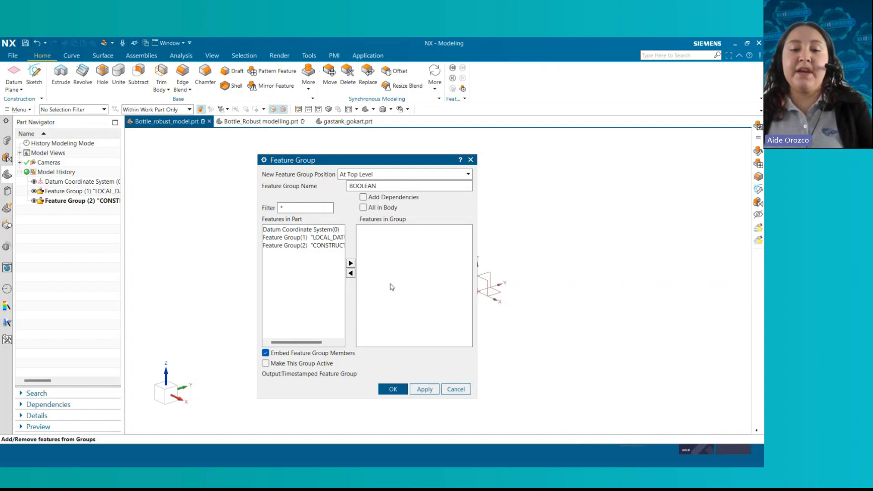
click(424, 389)
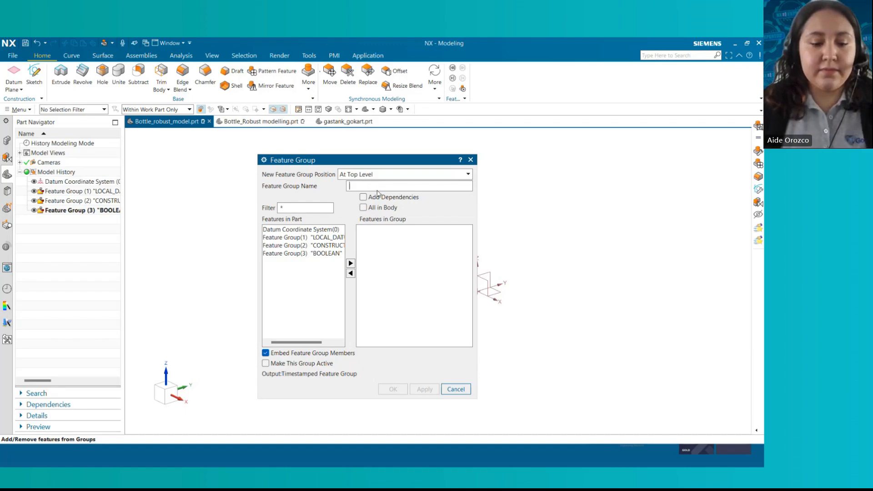
text(DETAIL_)
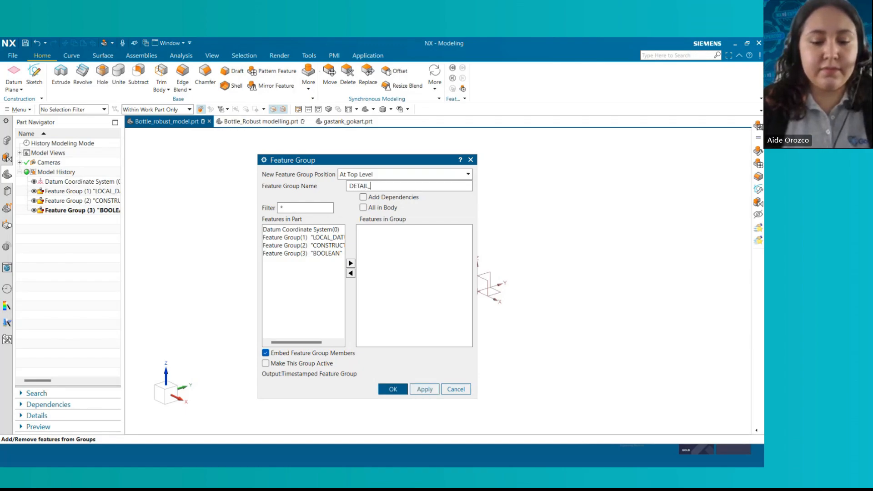
text(FEATURES)
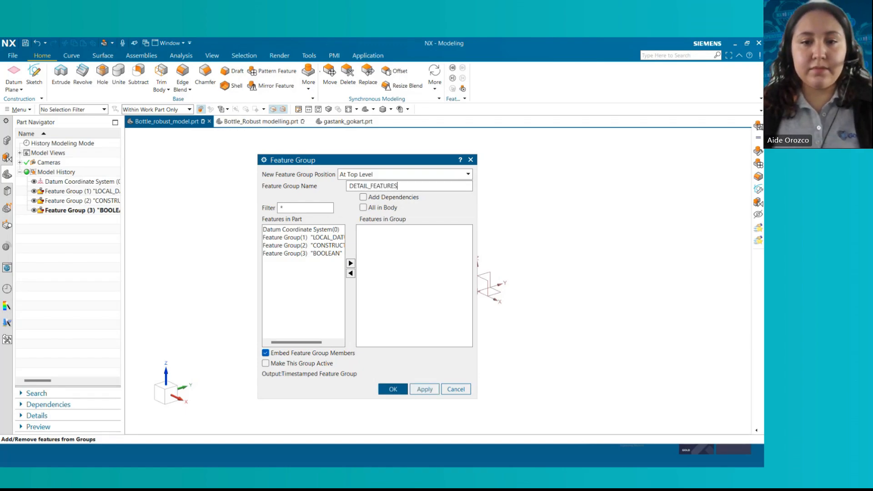
click(393, 389)
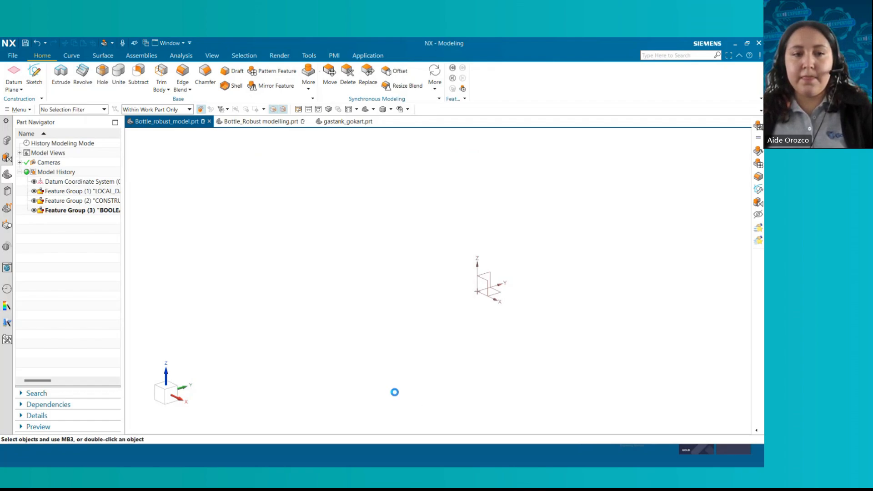
Widen the Part Navigator until the full feature group names fit, and review the groups in the model history.
drag(123, 135, 172, 145)
click(96, 191)
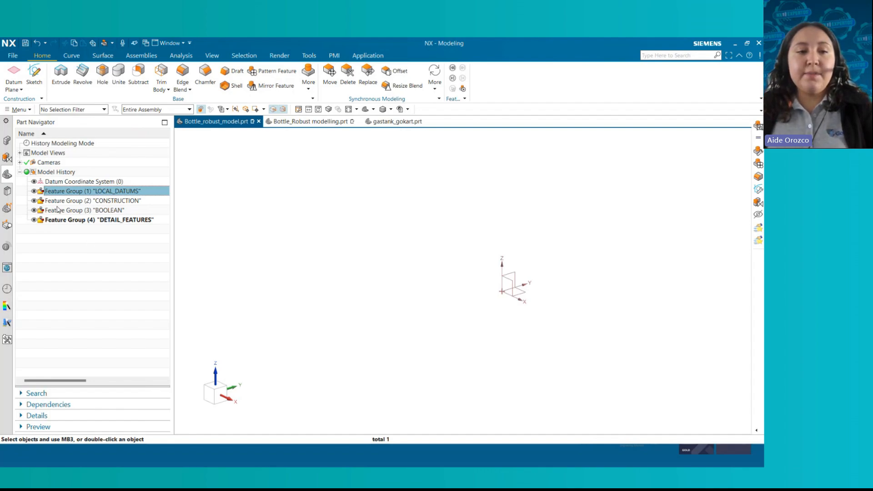
click(75, 201)
click(76, 211)
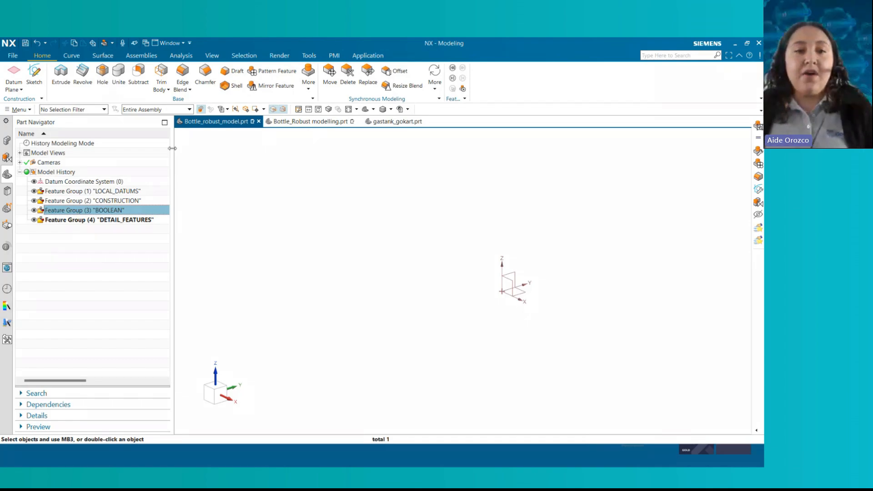
drag(173, 148, 162, 148)
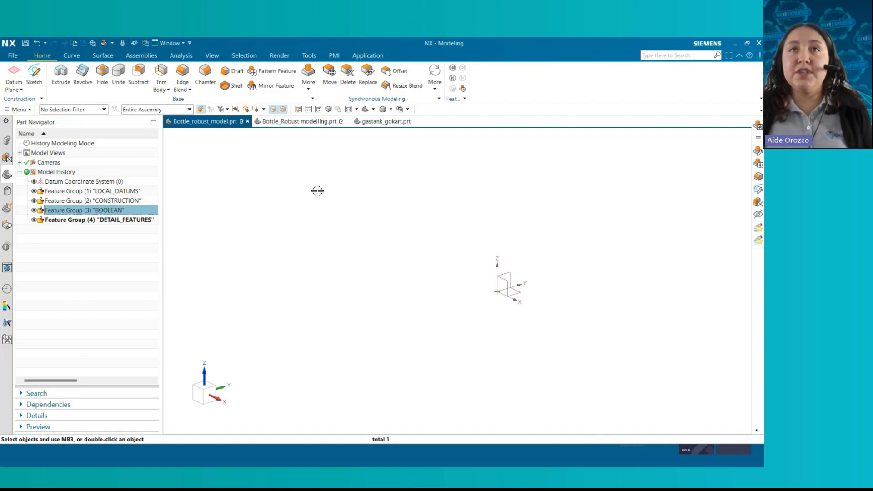
Open the part's expressions and set the list to show User Defined Expressions.
click(308, 56)
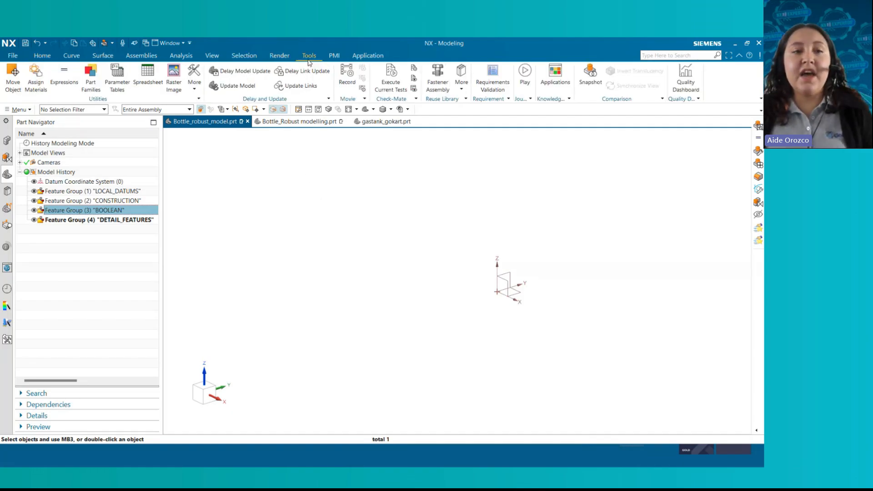
click(64, 85)
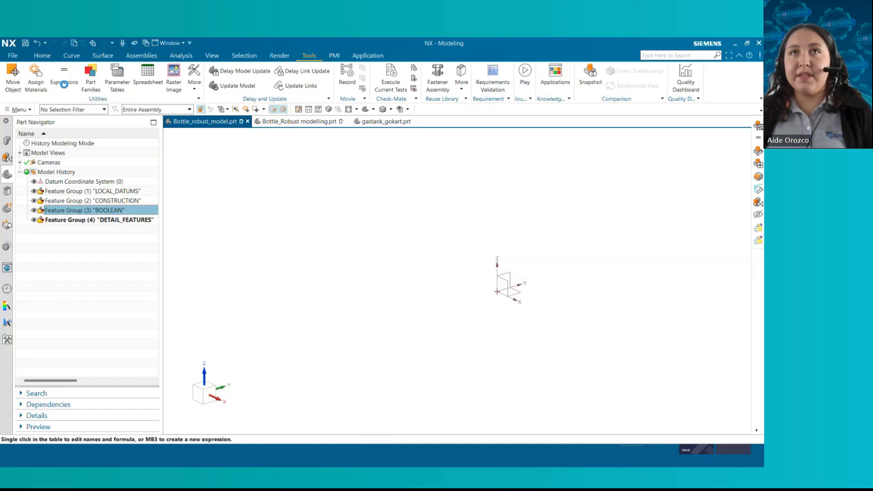
drag(443, 162, 362, 105)
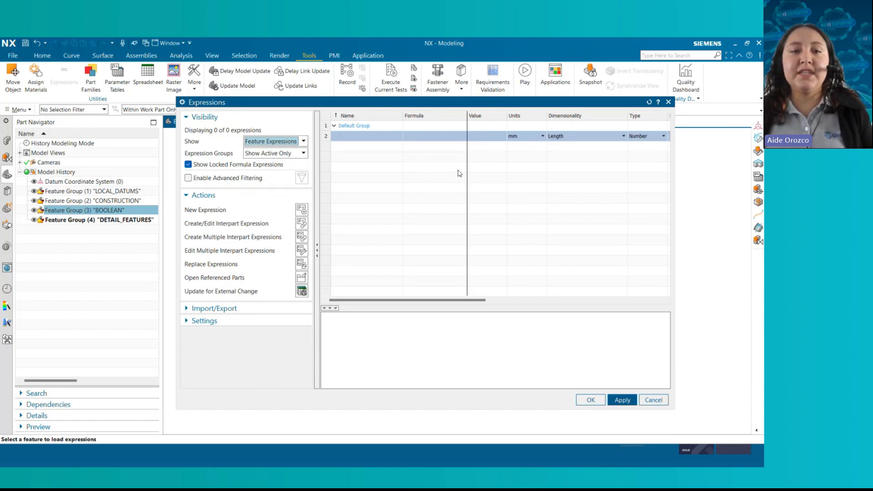
click(303, 142)
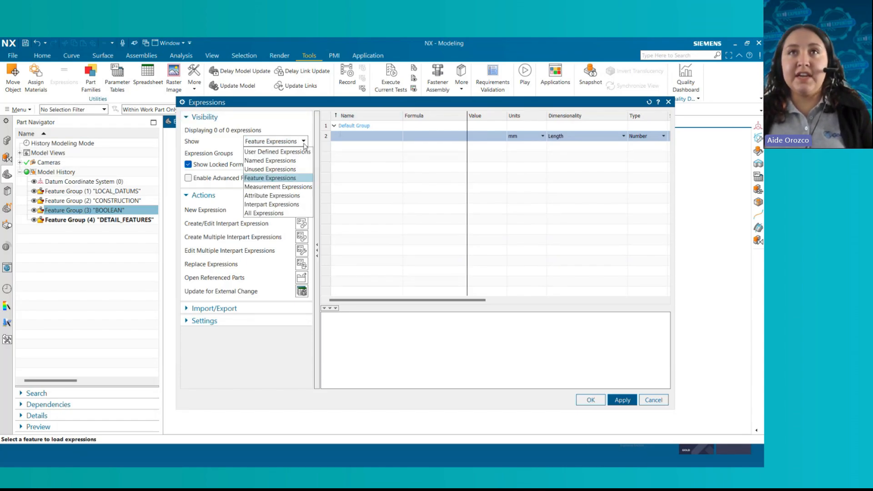
click(275, 155)
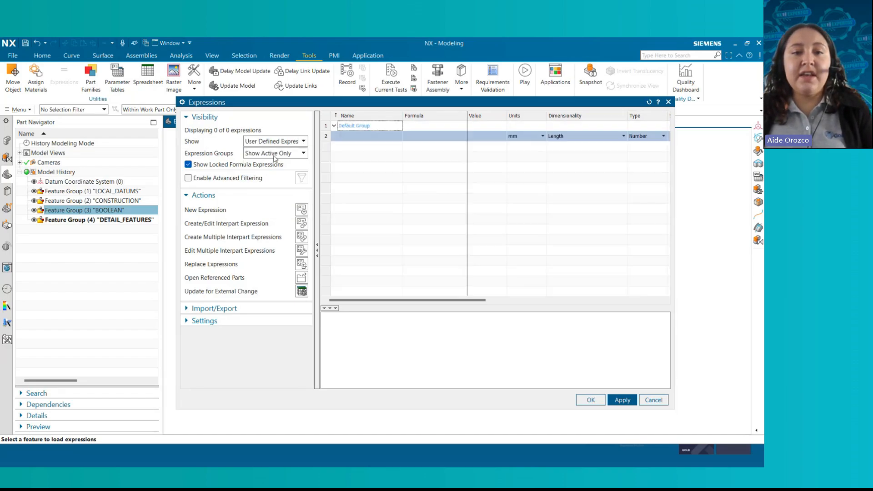
Create a length expression named bottle_outer_diameter with the formula 50 in mm.
click(364, 138)
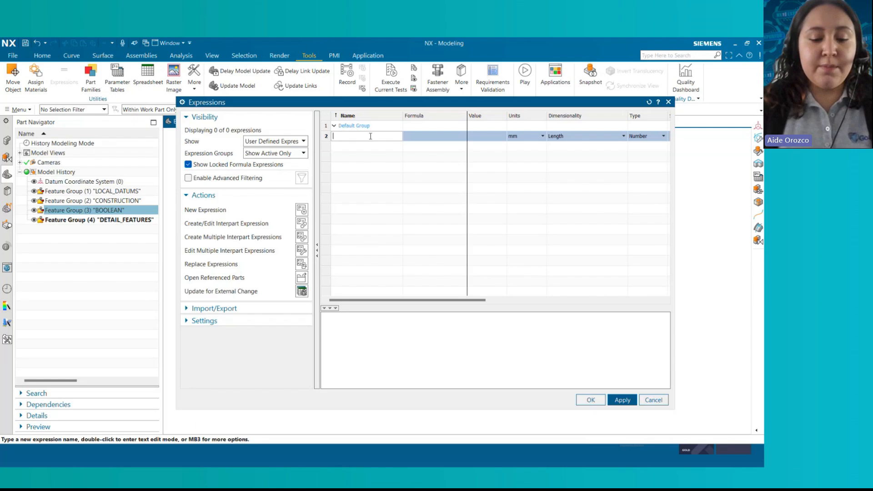
text(bottl)
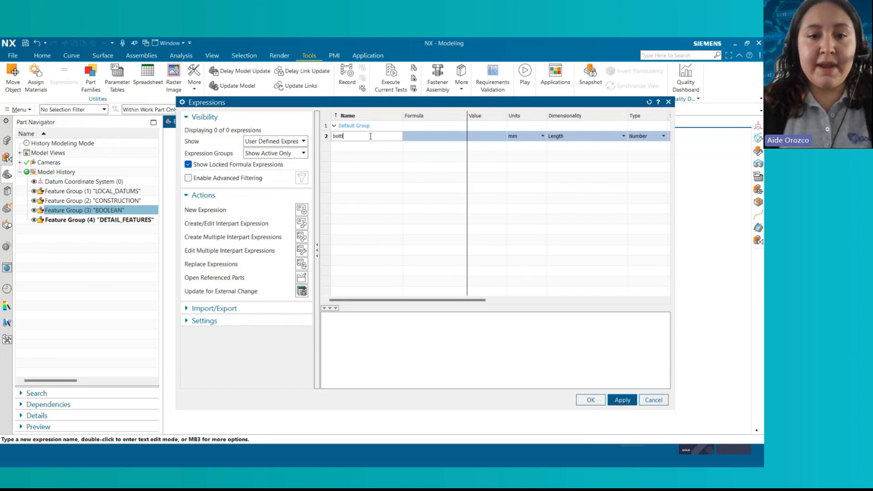
text(e_ou)
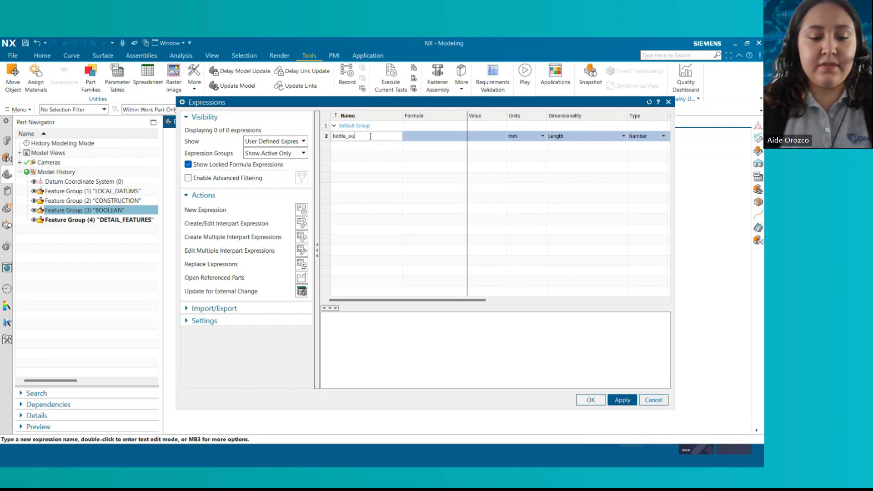
text(ter_diameter)
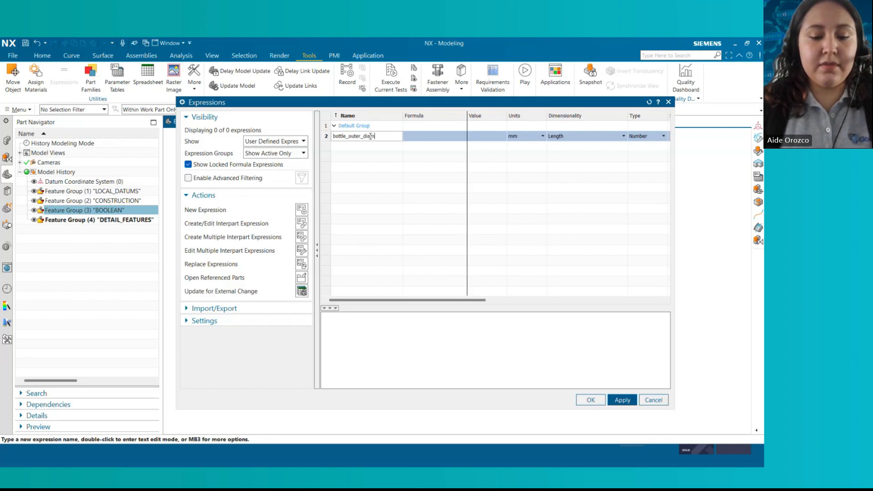
click(429, 138)
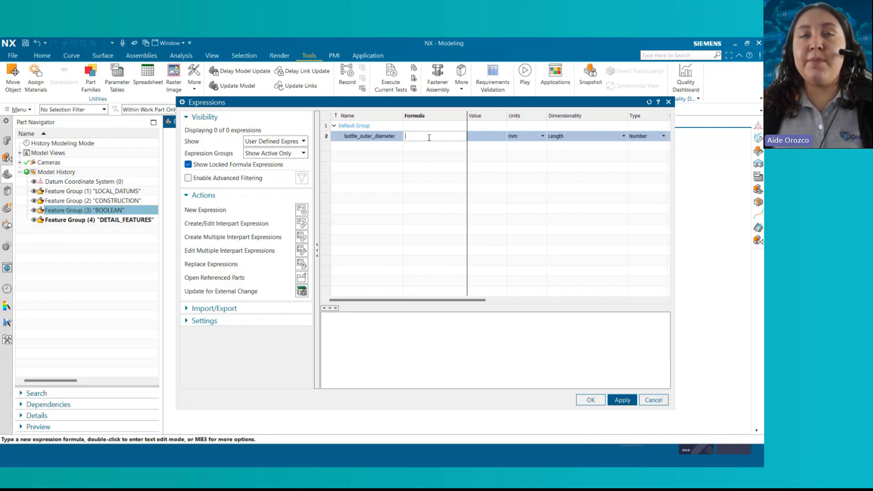
text(50)
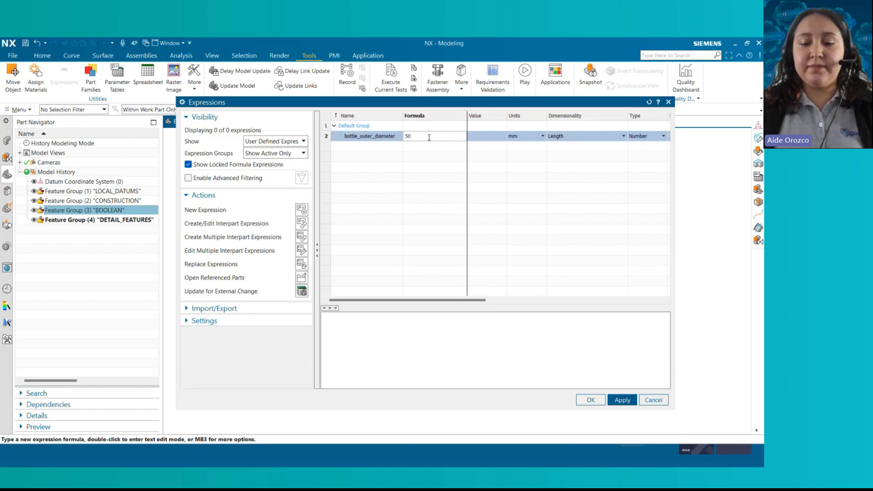
key(Return)
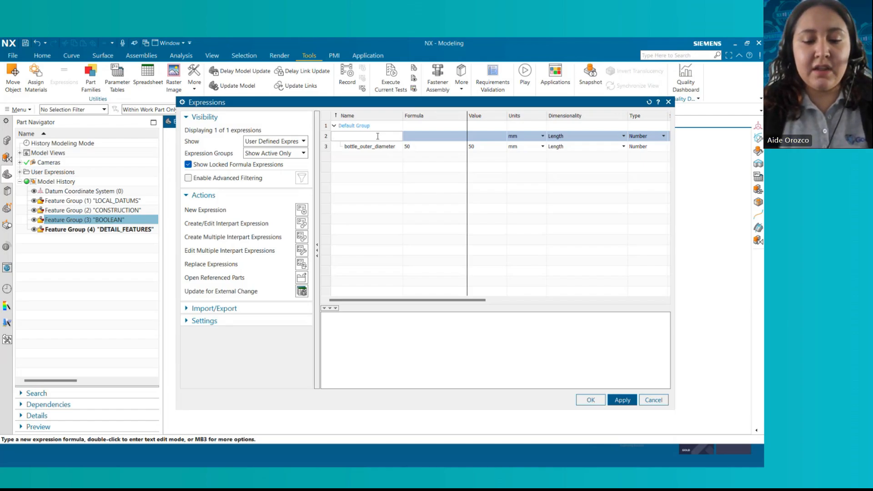
Create a length expression named cap_bottom with the formula 125 in mm.
text(cap_)
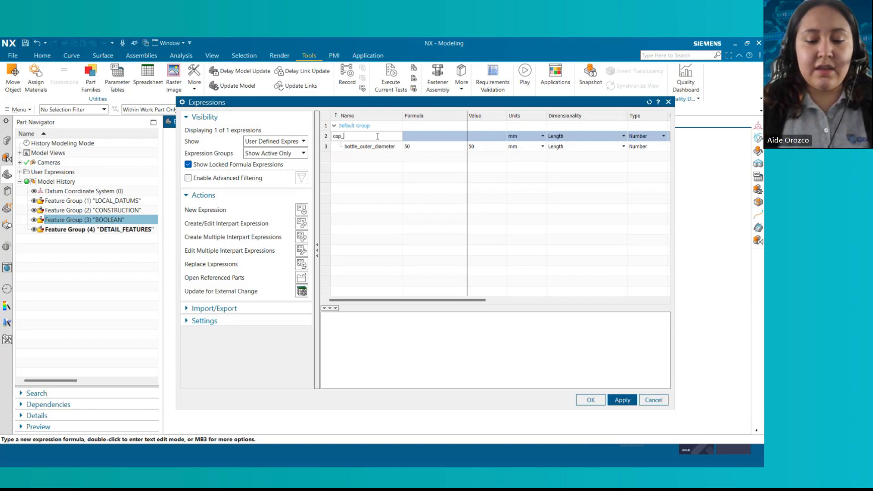
text(bottom)
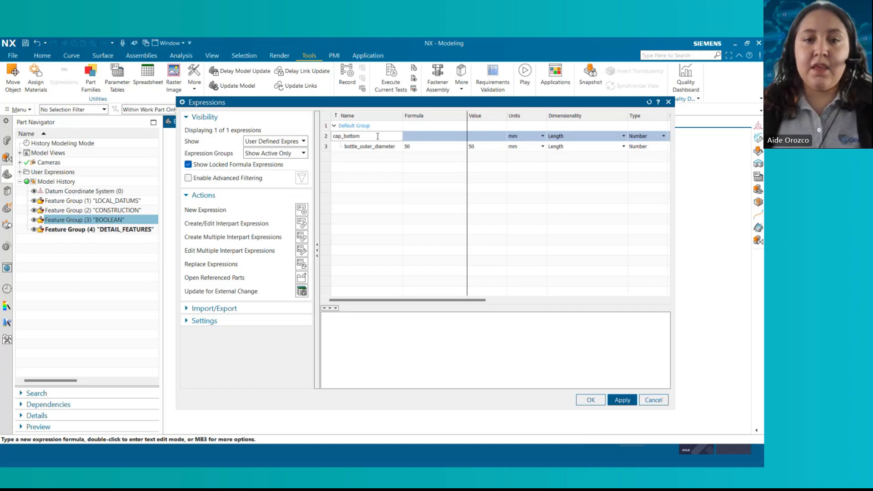
click(424, 137)
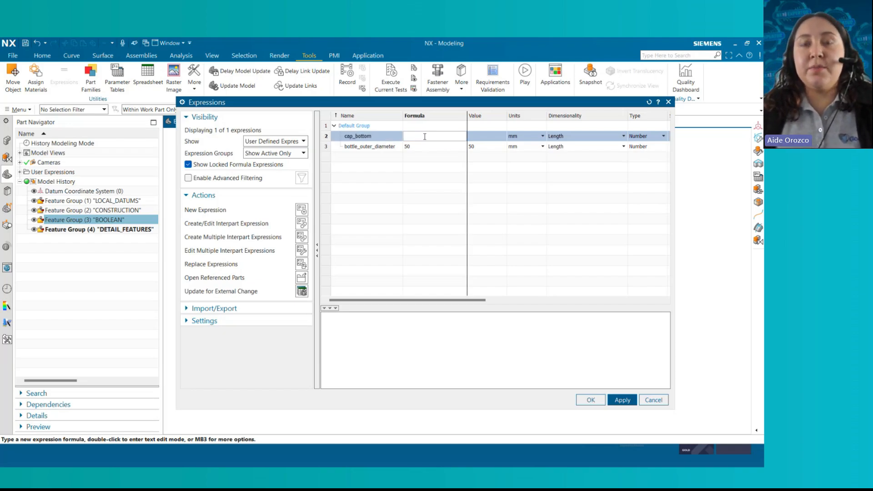
text(125)
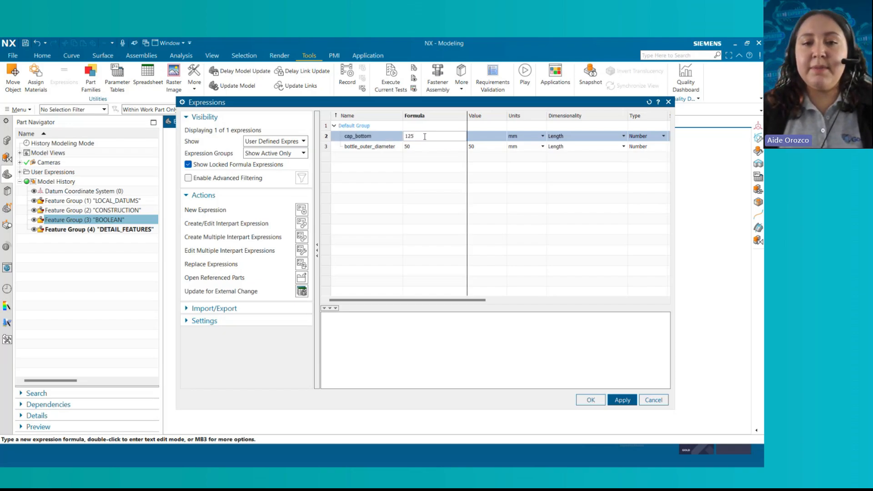
key(Return)
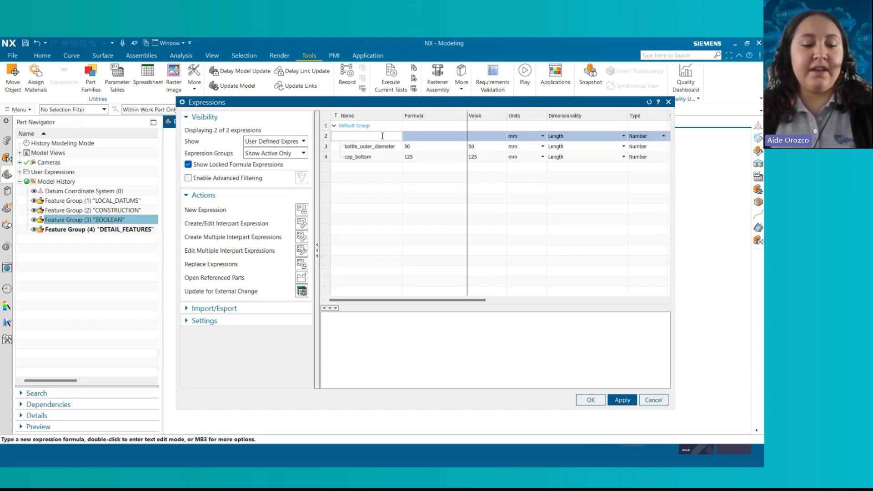
Create a length expression named cap_diameter with the formula 40 in mm.
text(cap)
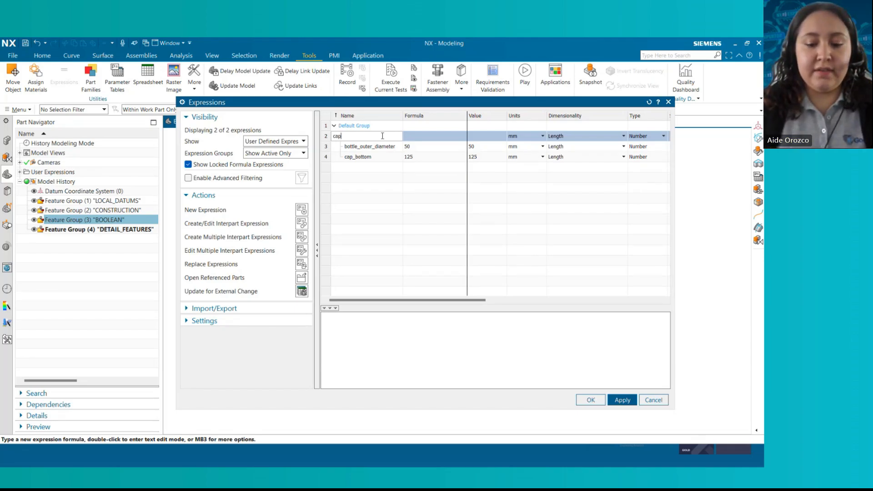
text(_di)
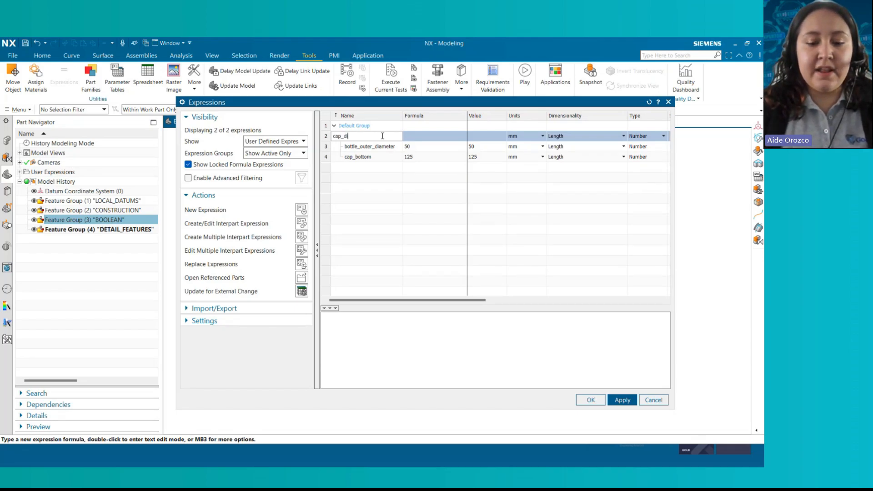
text(ameter)
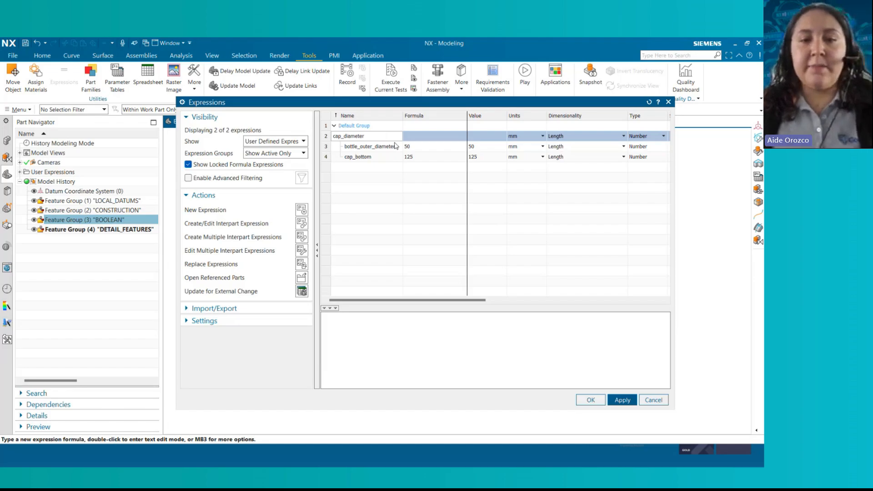
click(422, 138)
text(40)
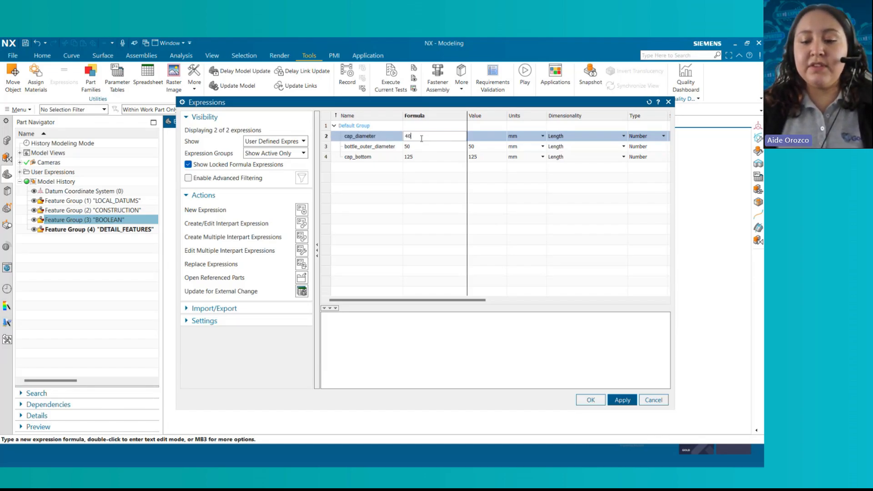
key(Return)
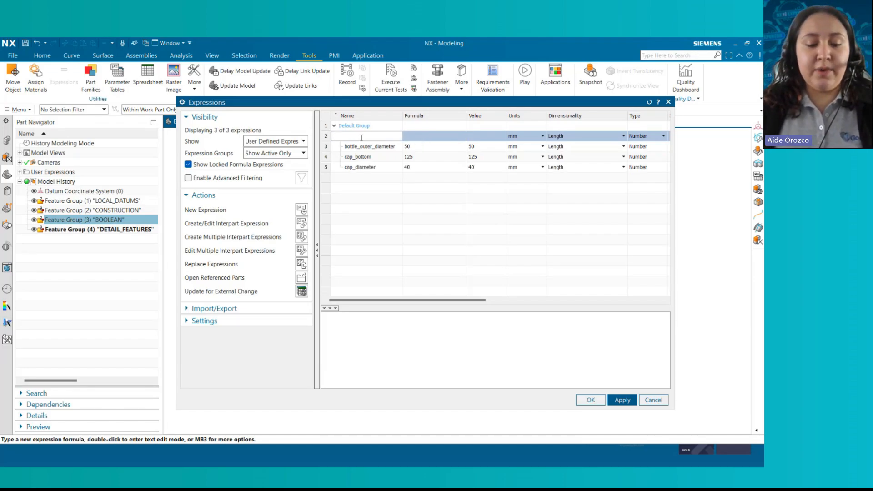
Create a length expression named cap_height with the formula 12 in mm.
text(cap_he)
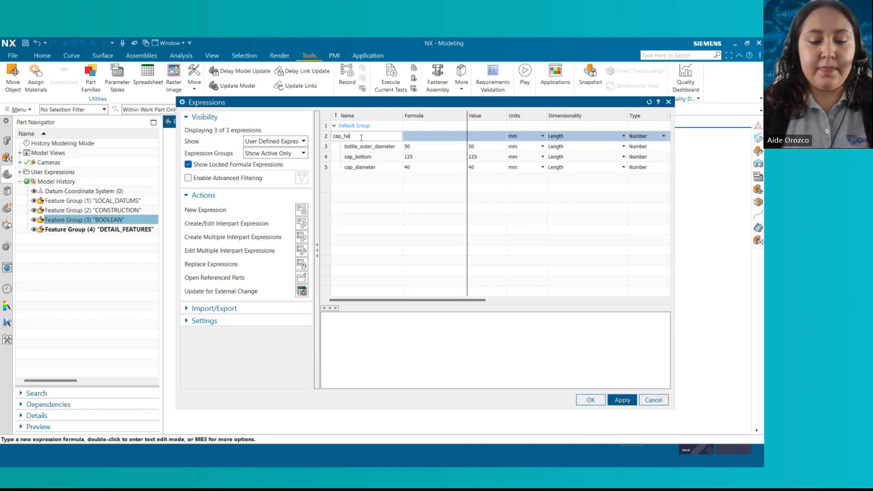
text(ight)
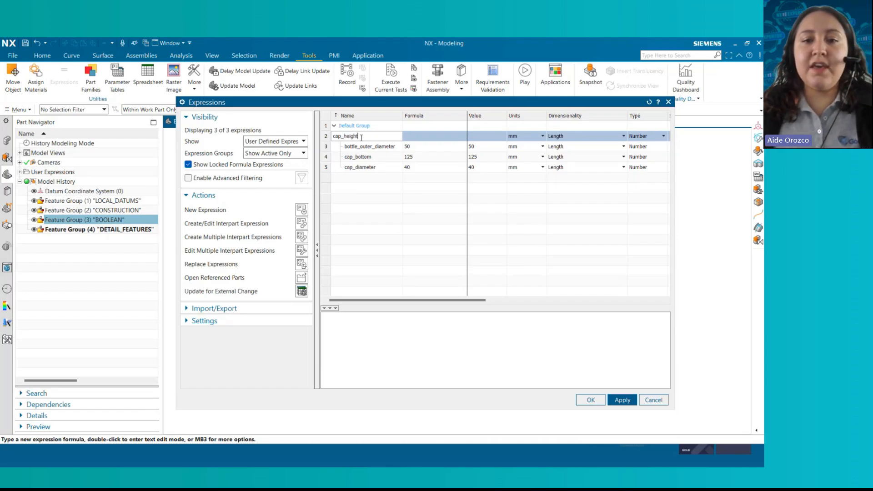
click(419, 137)
text(12)
key(Return)
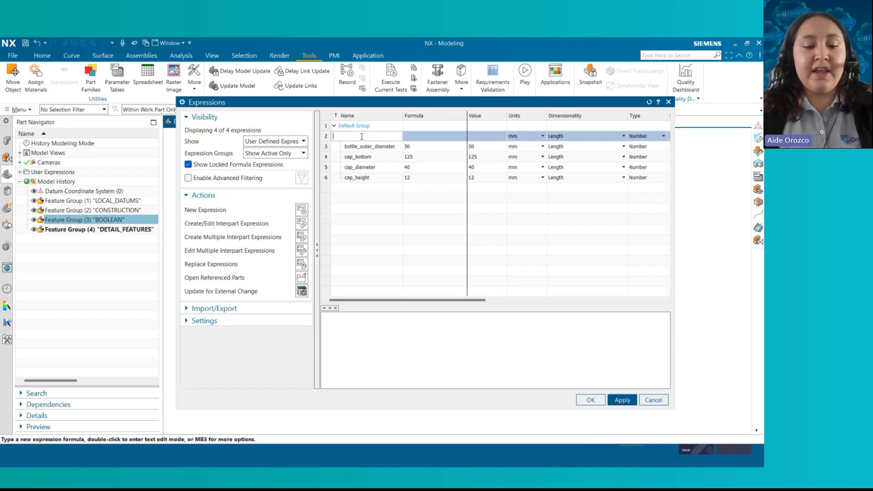
Create a length expression named grip_lenght in mm, using the ceiling function in the formula ceiling(cap_bottom*.5).
text(rip_lenght)
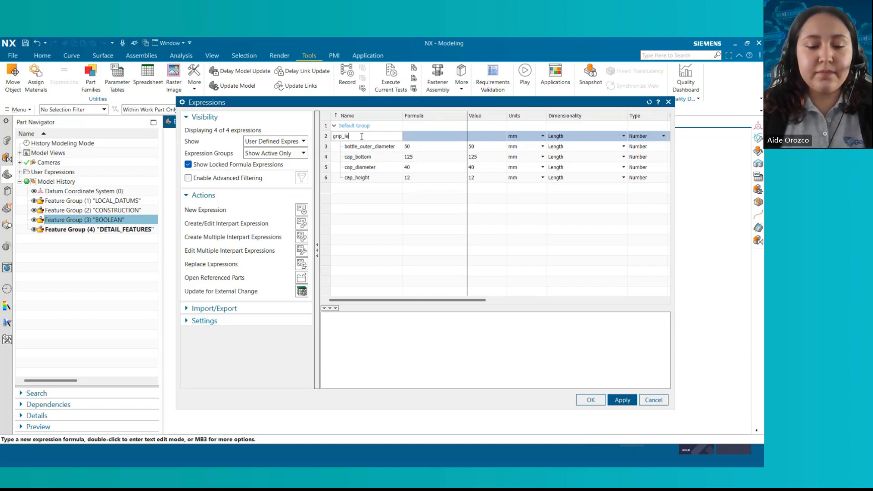
click(430, 137)
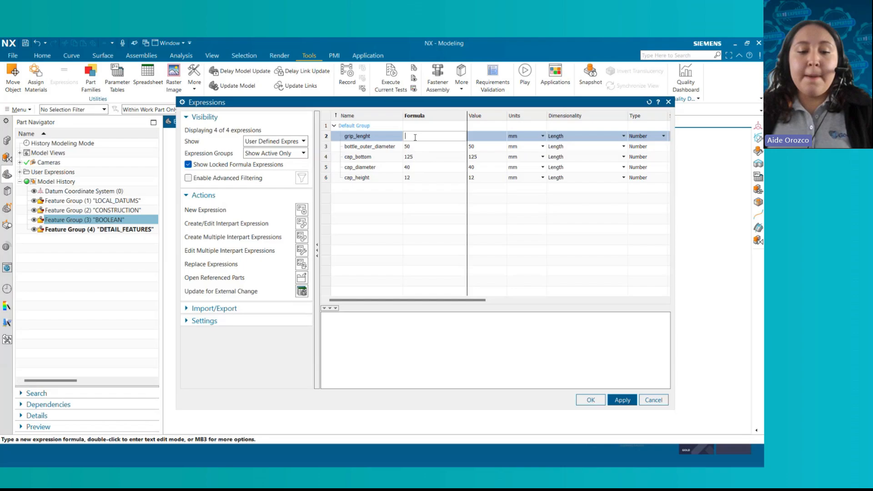
text(cei)
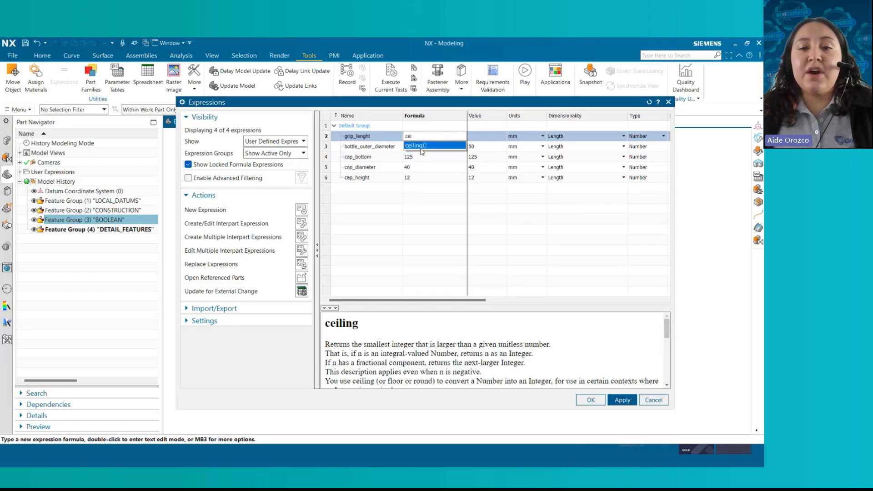
click(421, 146)
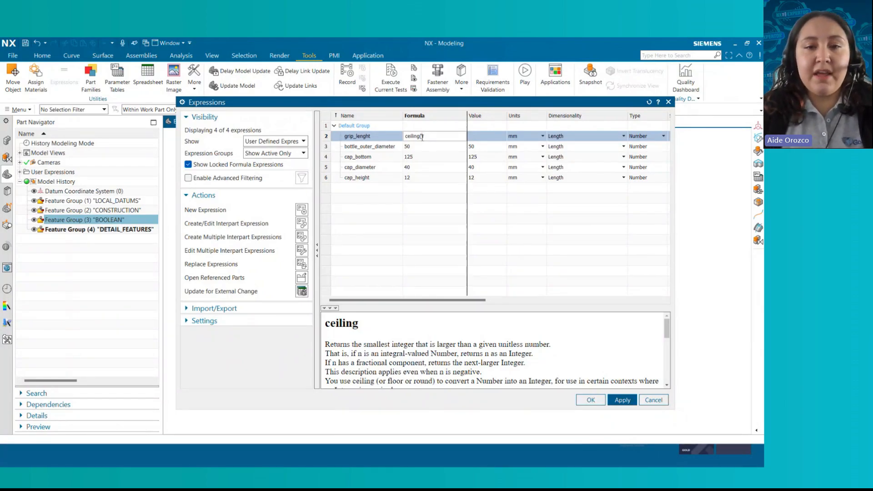
text(cap_bottom)
click(432, 146)
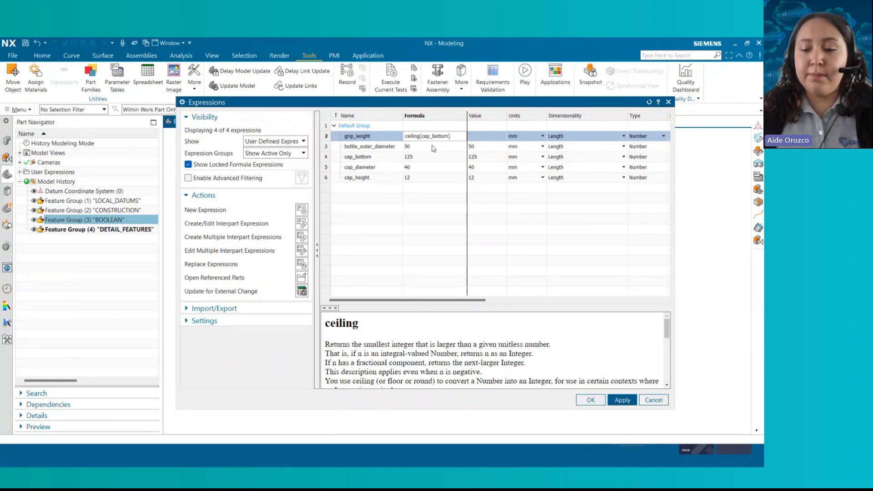
text(*.5)
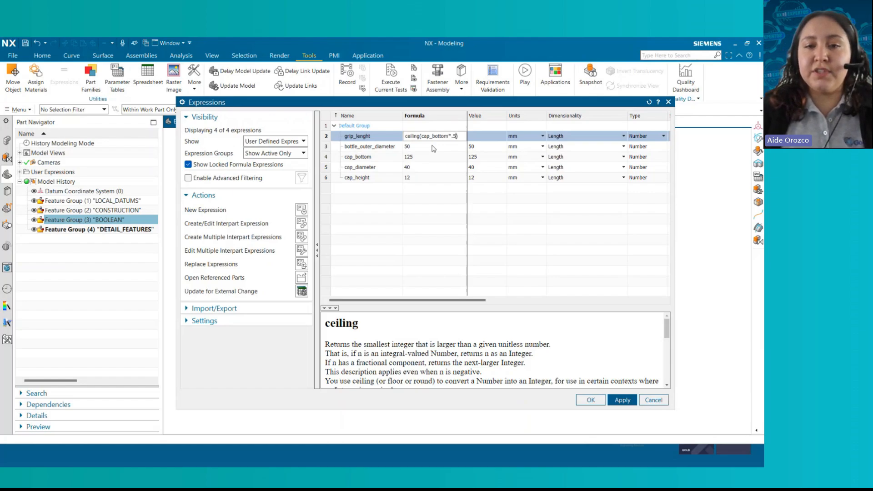
drag(423, 136, 456, 137)
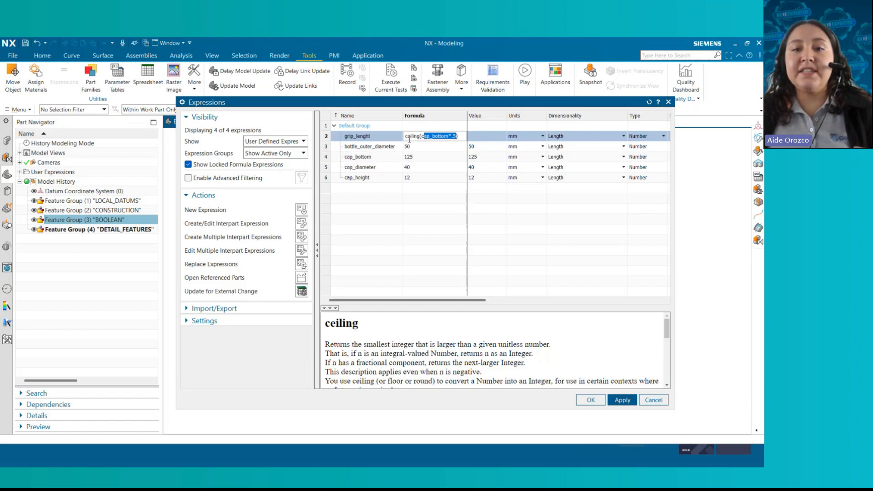
drag(421, 136, 456, 138)
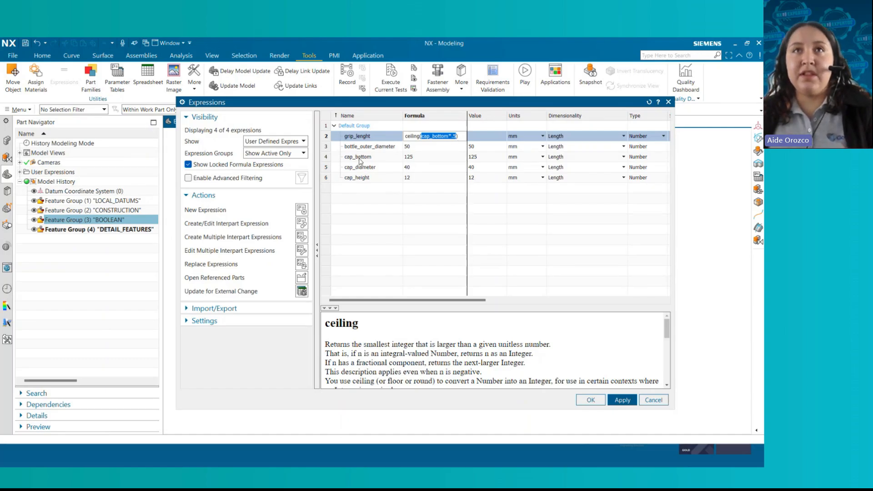
click(459, 135)
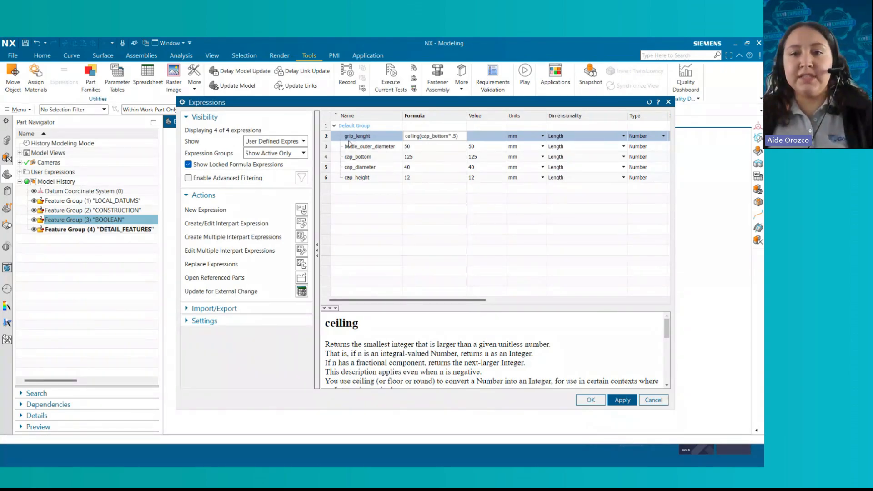
key(Return)
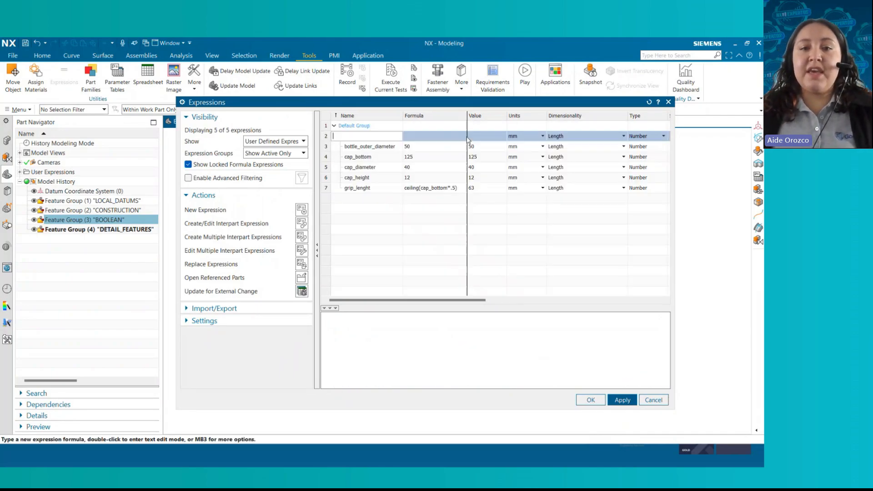
Check the grip_lenght formula and value against cap_bottom, and accept all the expressions.
click(451, 192)
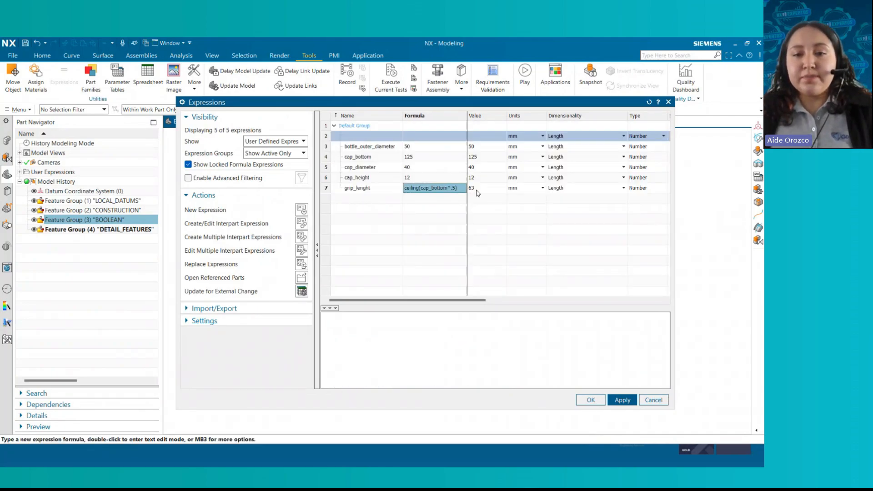
click(477, 191)
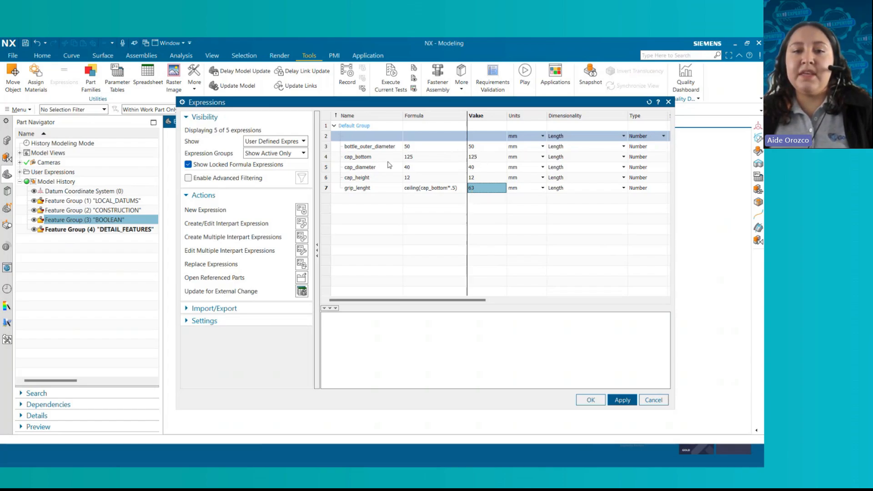
click(326, 158)
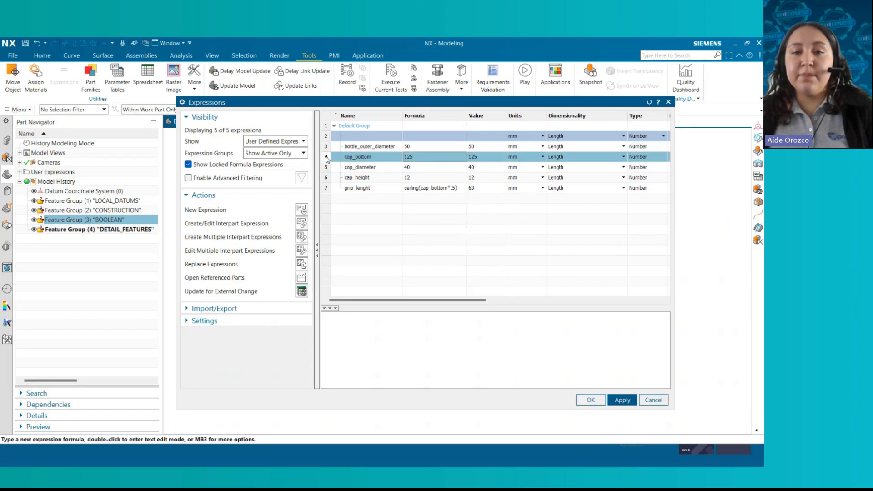
click(326, 189)
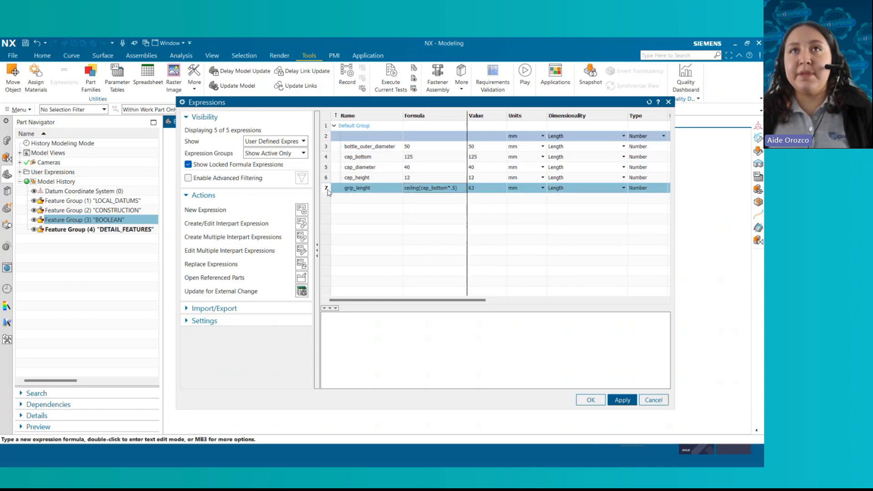
click(602, 399)
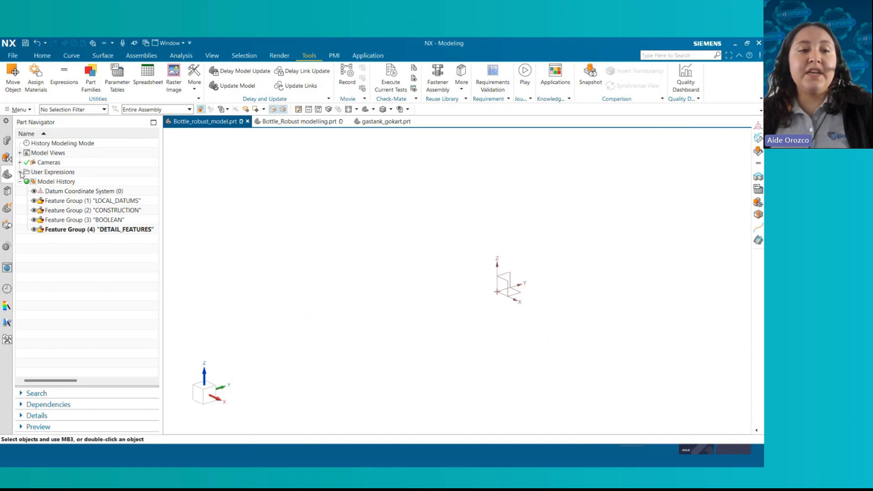
Expand the User Expressions in the Part Navigator and examine each one's dependency highlighting, especially between cap_bottom and grip_lenght.
click(20, 173)
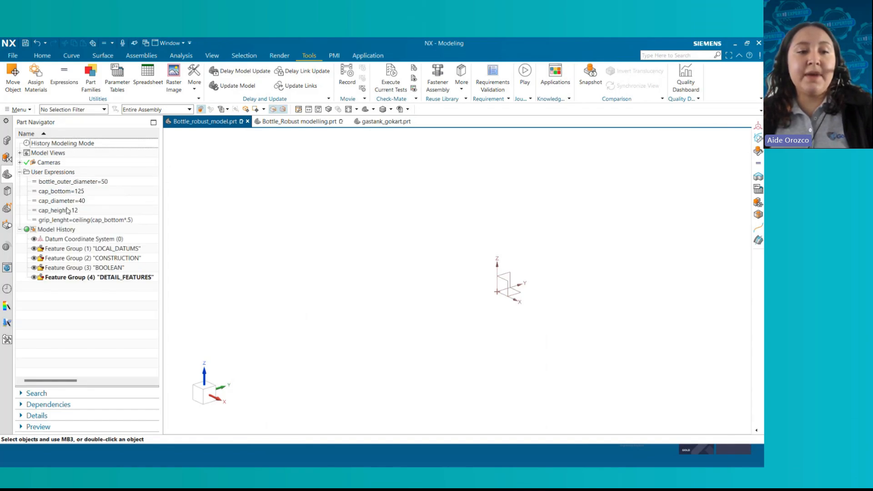
click(59, 182)
click(61, 191)
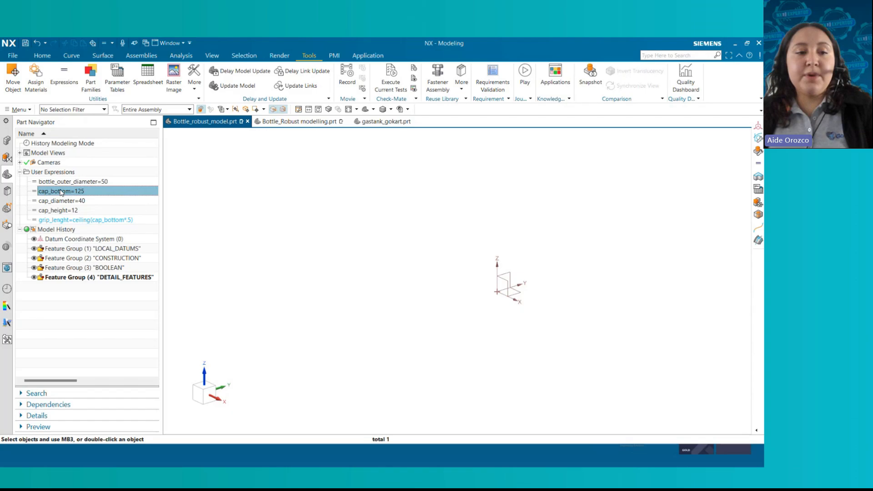
click(64, 201)
click(65, 210)
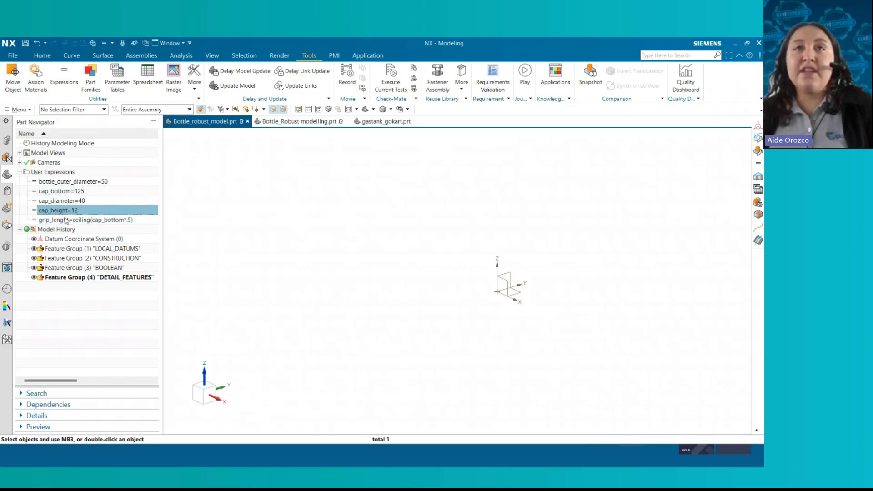
click(65, 220)
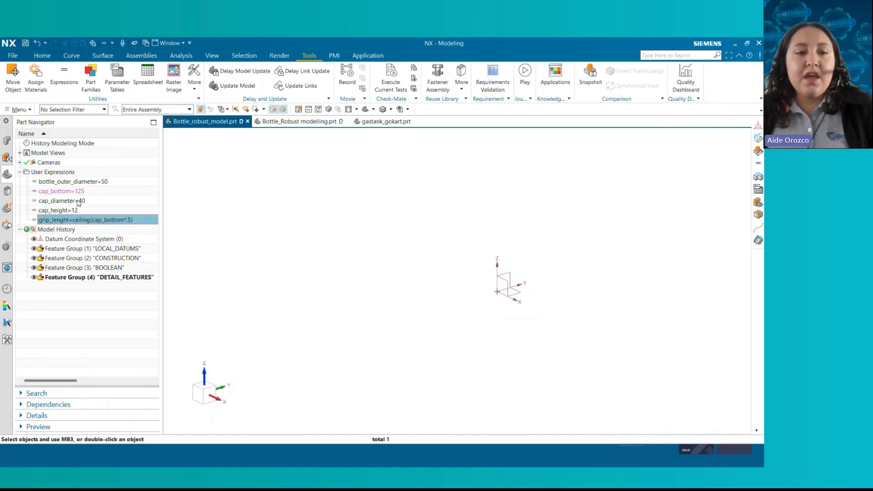
click(78, 201)
click(68, 211)
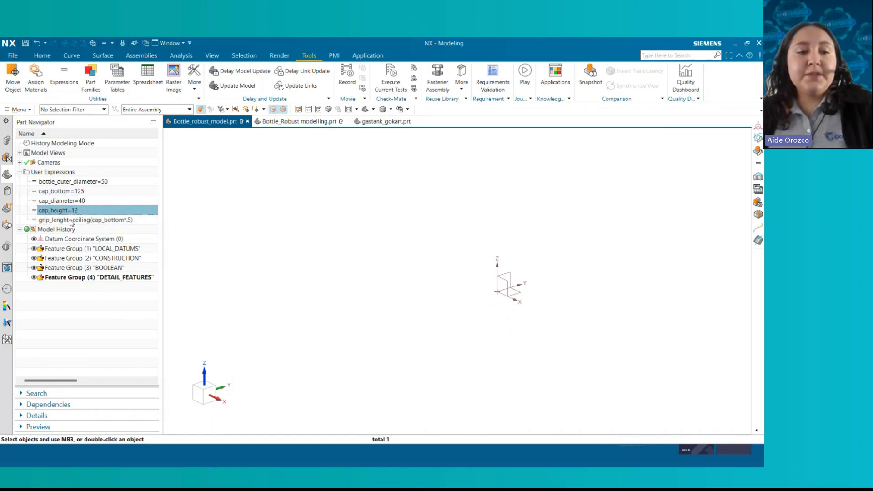
click(71, 221)
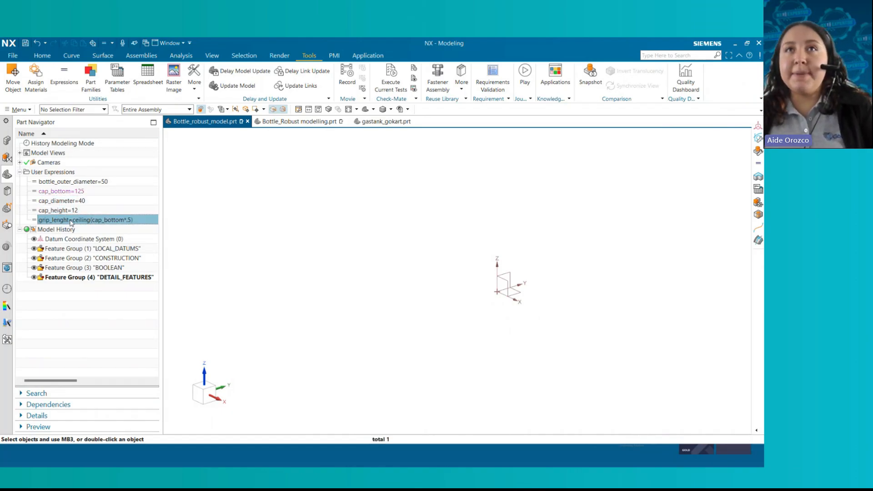
Hide the base Datum Coordinate System in the model history.
click(34, 239)
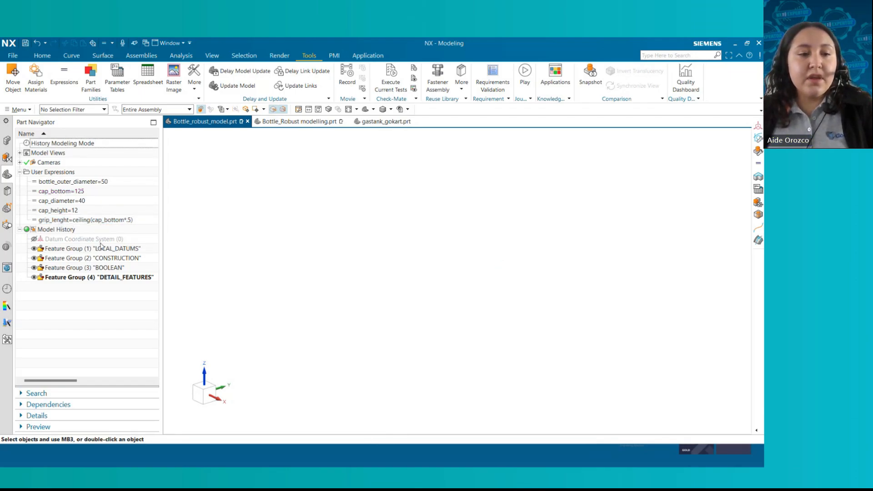
Make the LOCAL_DATUMS feature group the active group in the model history.
click(59, 250)
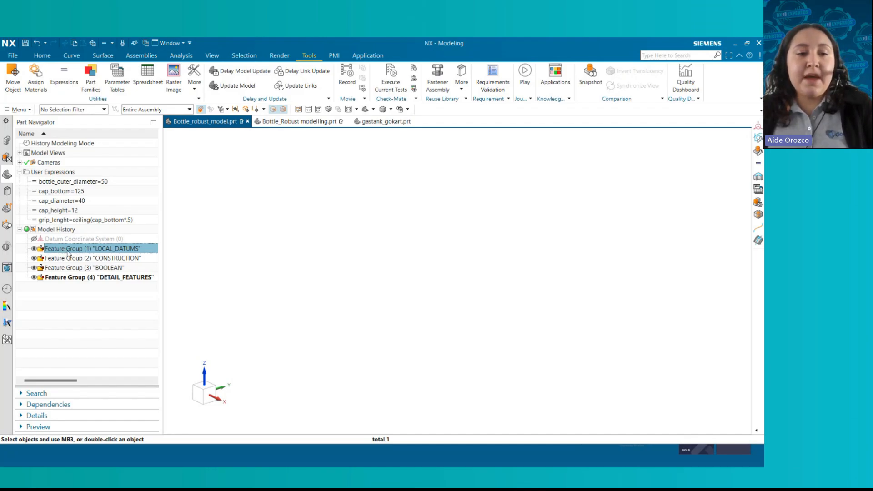
right_click(68, 253)
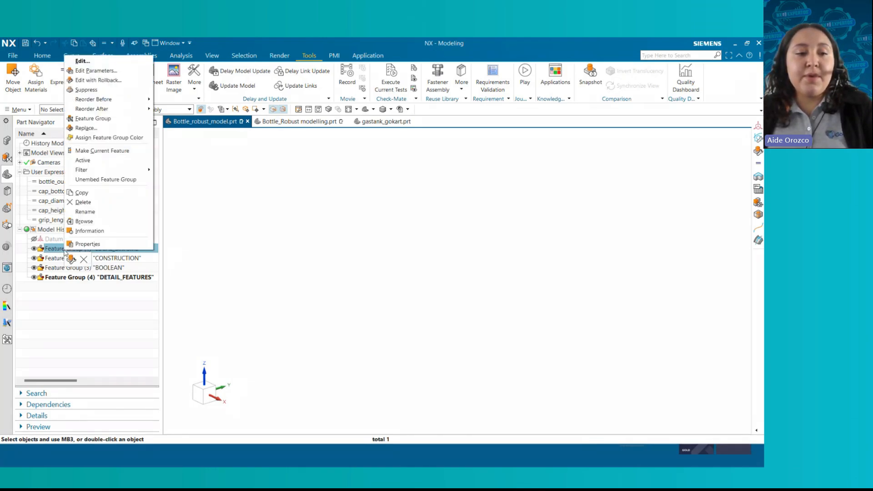
click(92, 138)
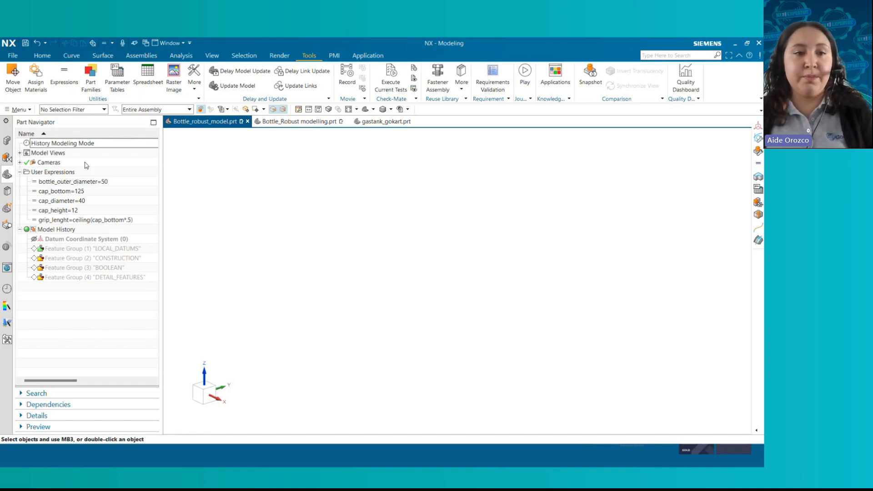
Create an Offset CSYS datum coordinate system at the absolute origin with zero translation and rotation.
click(44, 56)
click(17, 89)
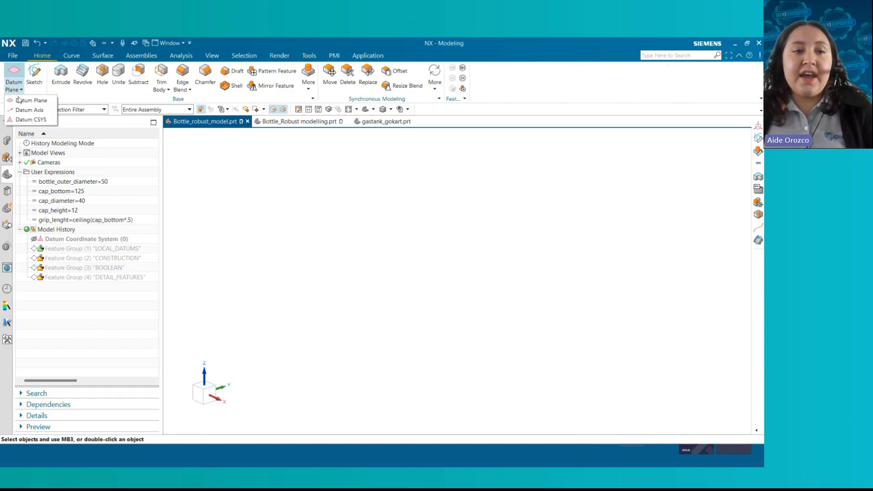
click(25, 120)
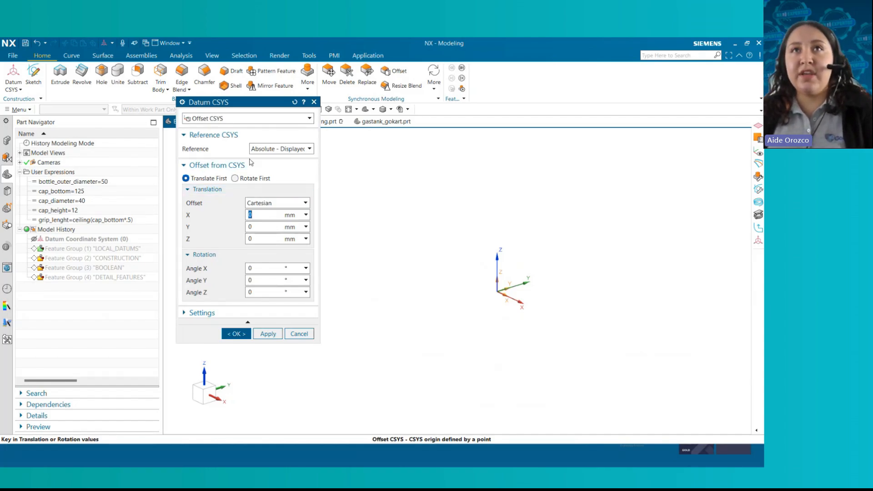
click(269, 334)
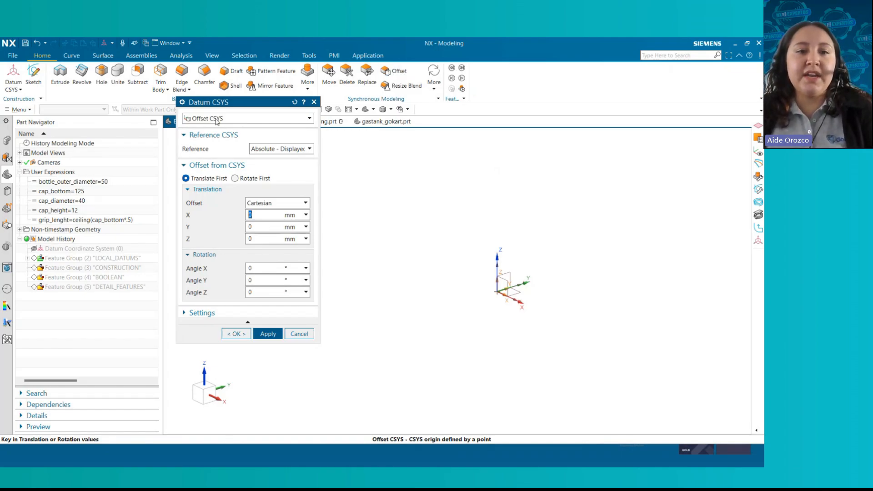
Create a second datum coordinate system offset by cap_bottom along Z, and check the dependency highlighting of cap_bottom.
drag(215, 105, 262, 154)
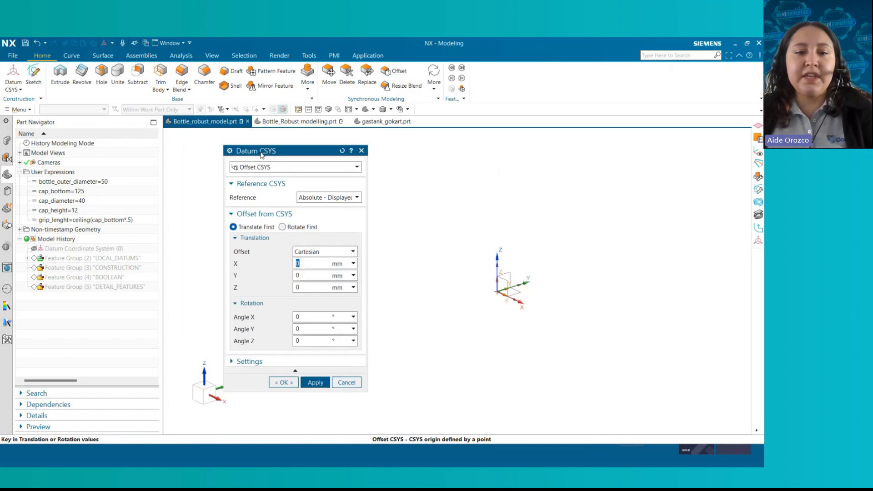
click(303, 285)
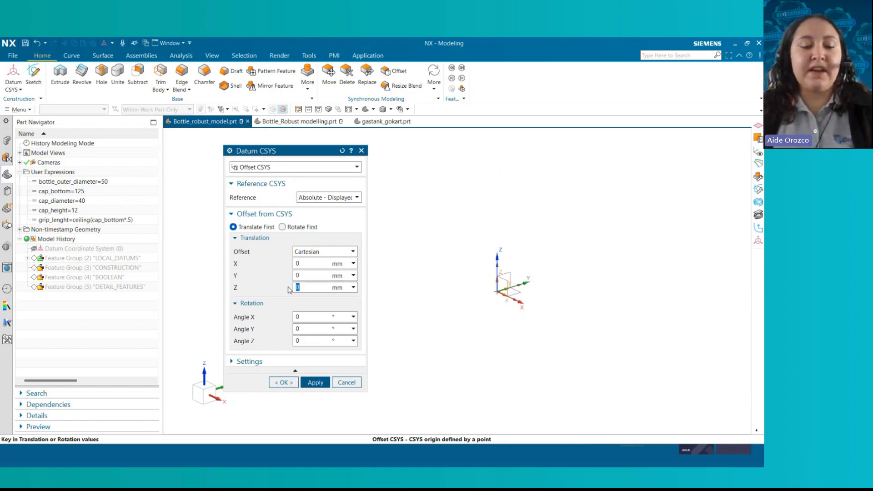
text(cap)
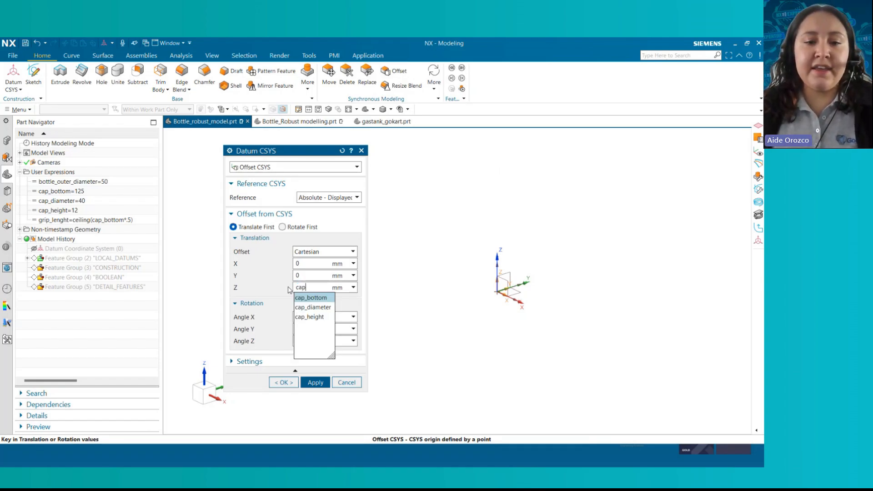
click(308, 298)
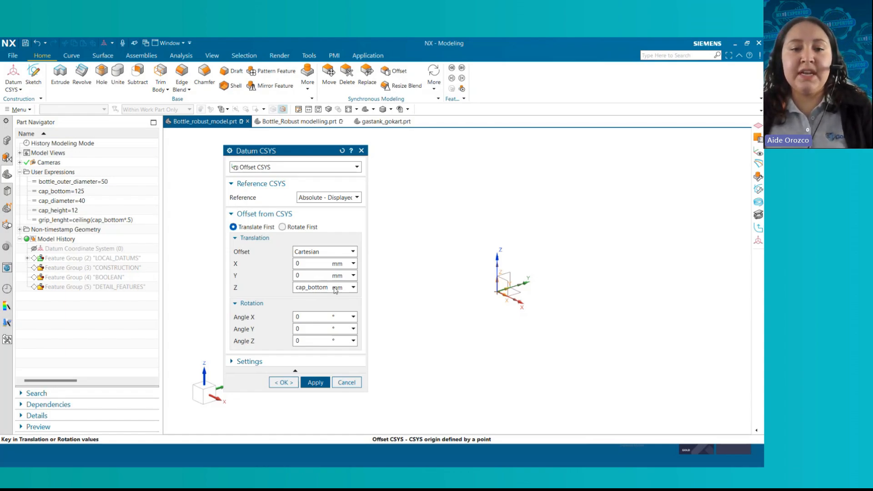
key(Return)
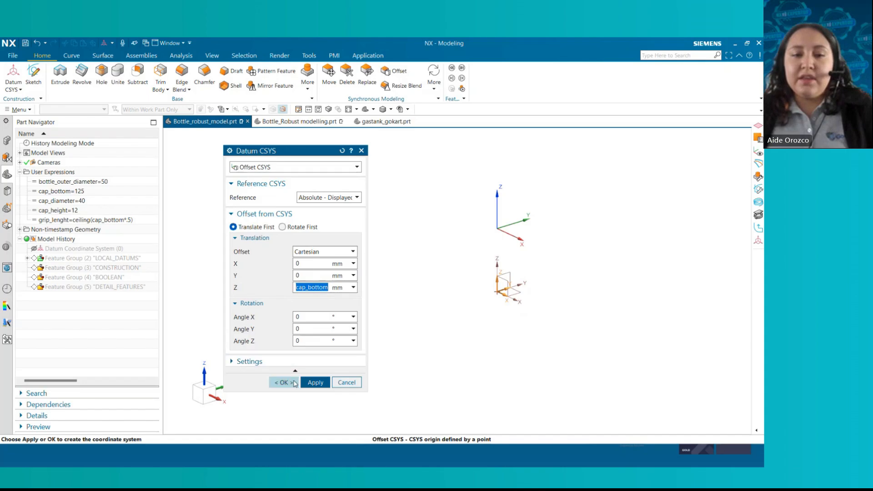
click(284, 383)
middle_drag(477, 258, 515, 262)
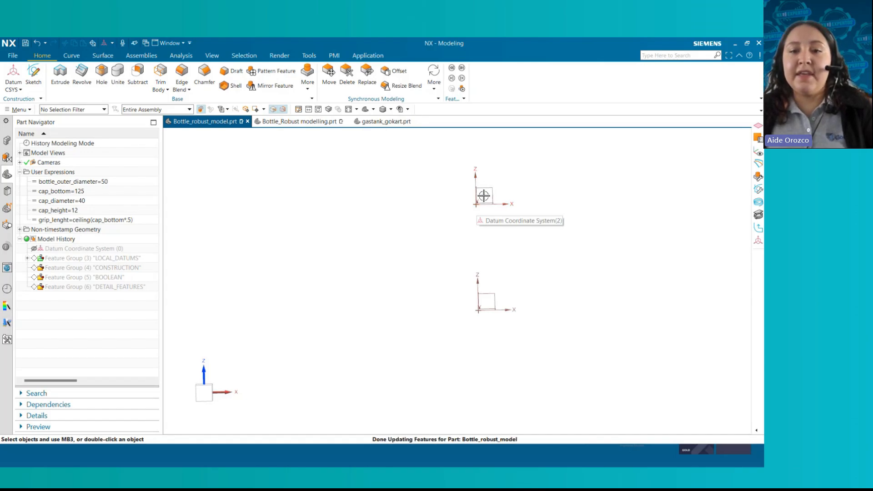
click(55, 193)
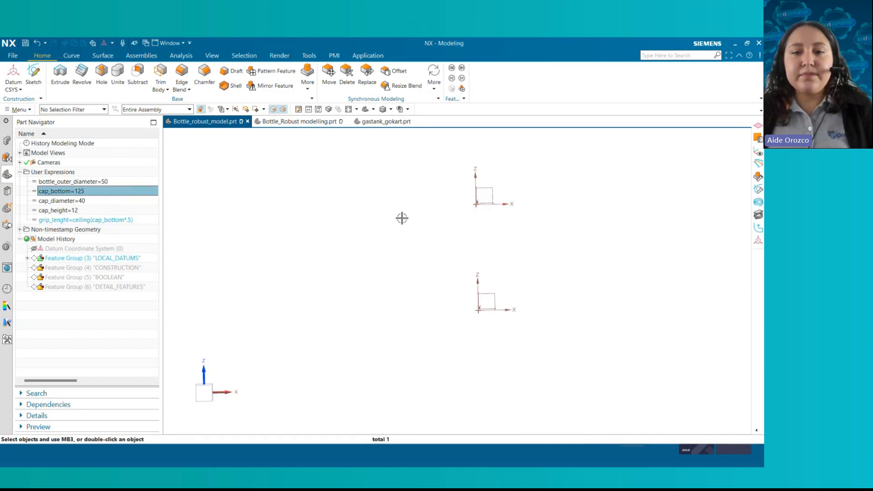
middle_drag(401, 216, 411, 201)
Set up an At Distance datum plane that references the XY plane of the lower datum coordinate system.
click(40, 99)
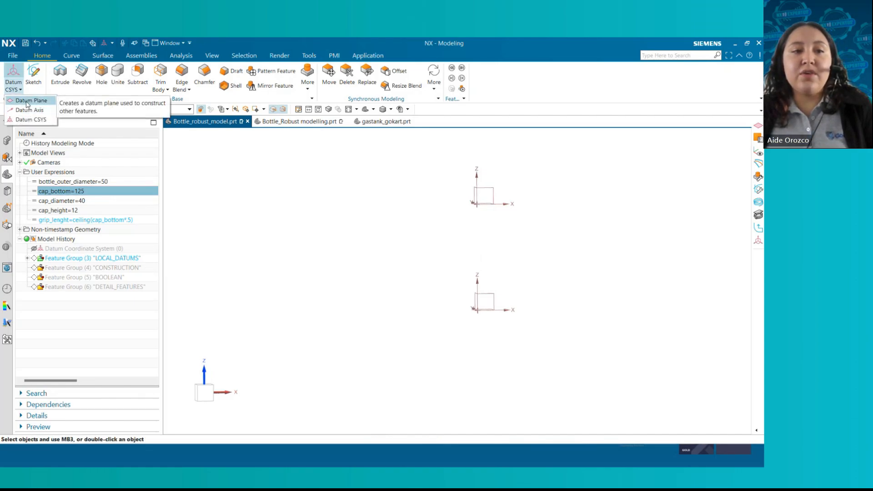
click(22, 100)
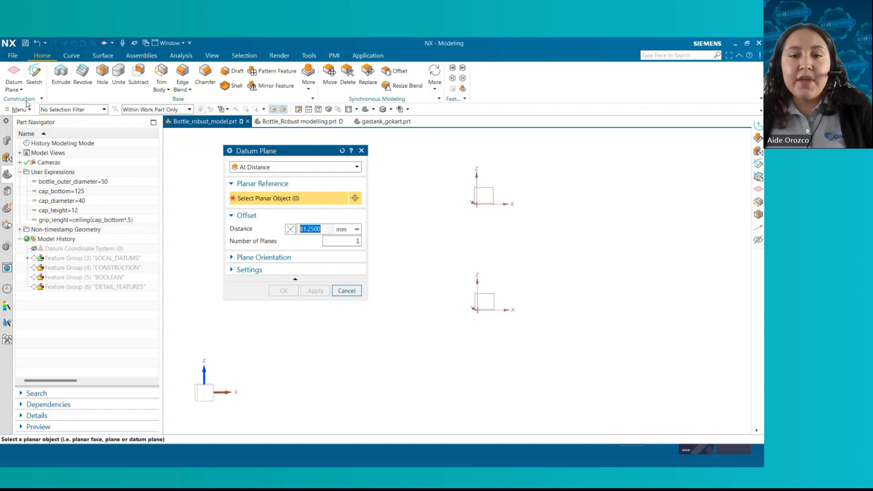
click(342, 151)
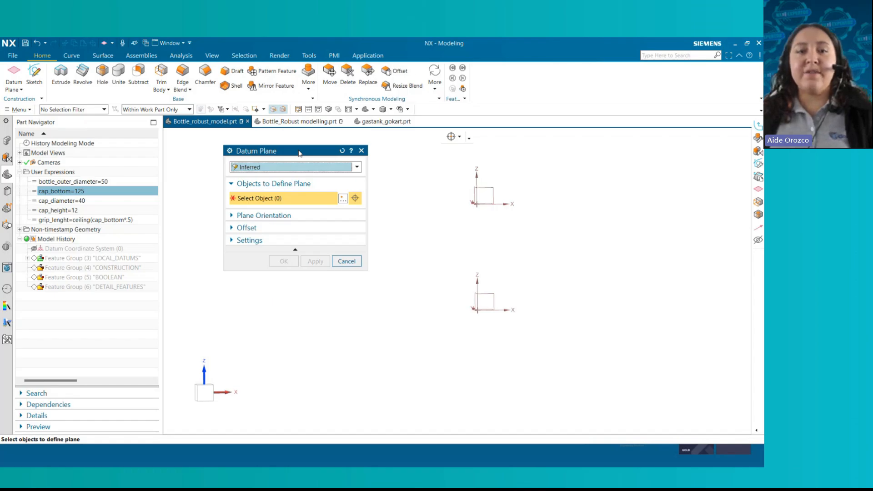
click(357, 167)
click(257, 187)
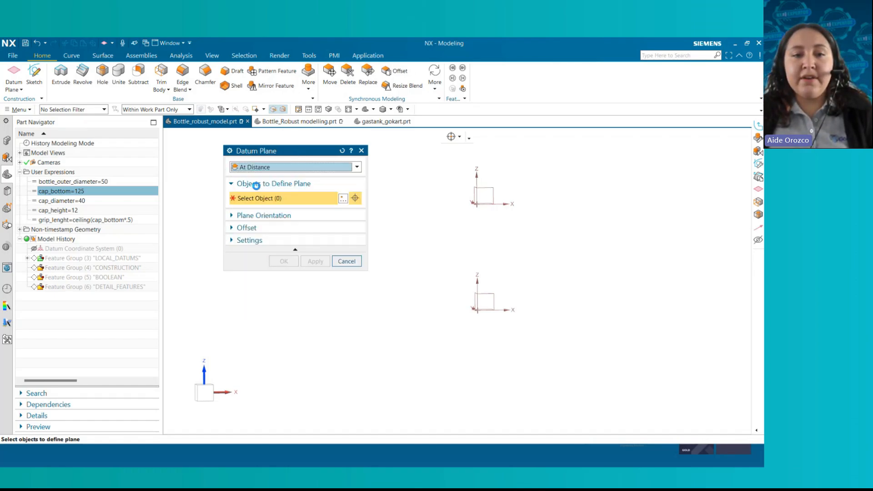
middle_drag(494, 273, 497, 288)
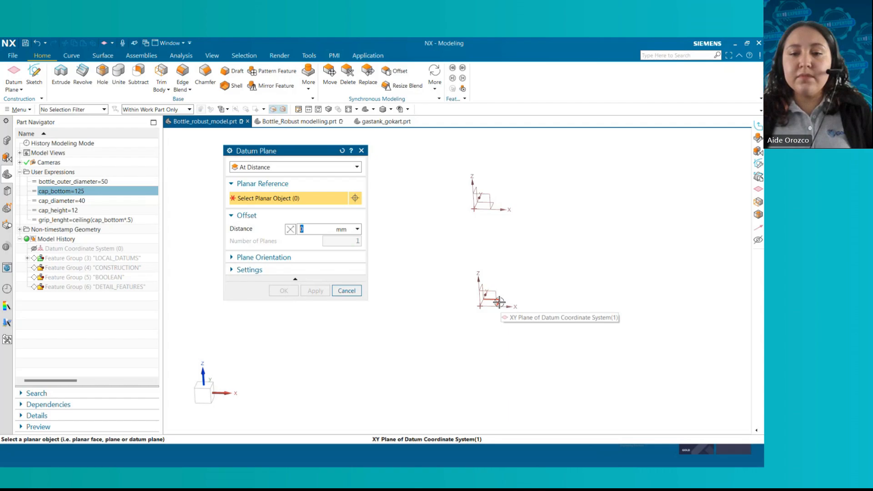
click(499, 301)
middle_drag(463, 323, 439, 286)
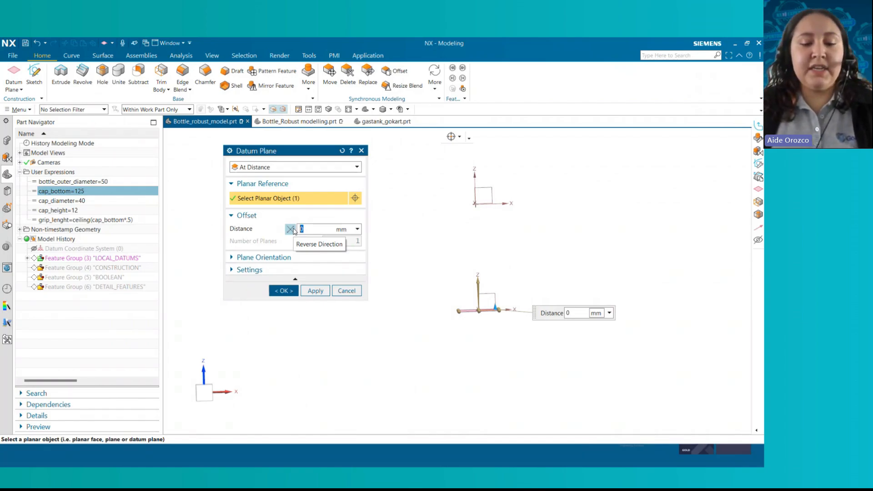
Set the datum plane's offset distance to cap_bottom*.65 and create the plane.
text(cap)
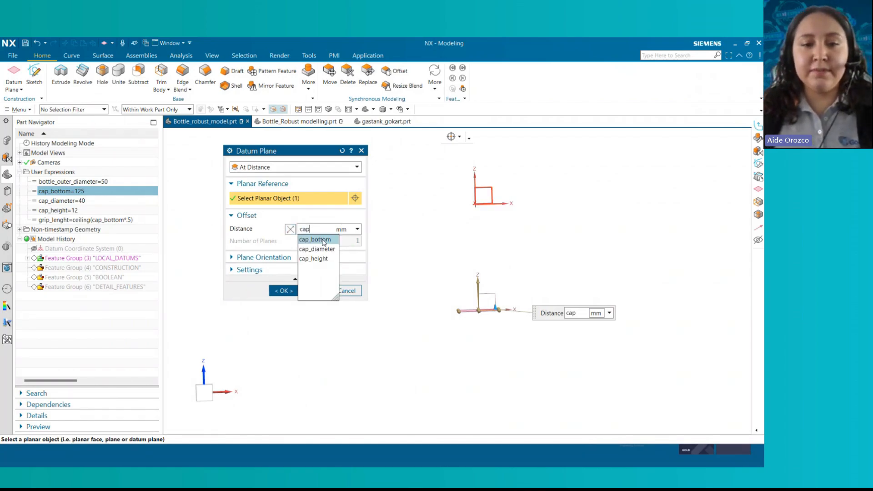
click(324, 242)
text(*.65)
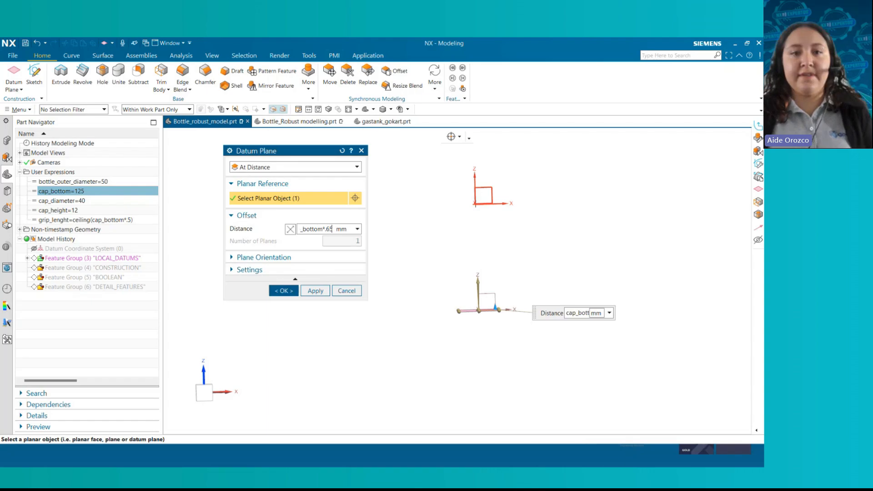
click(286, 291)
middle_drag(513, 305, 511, 304)
scroll(514, 250, up, 2)
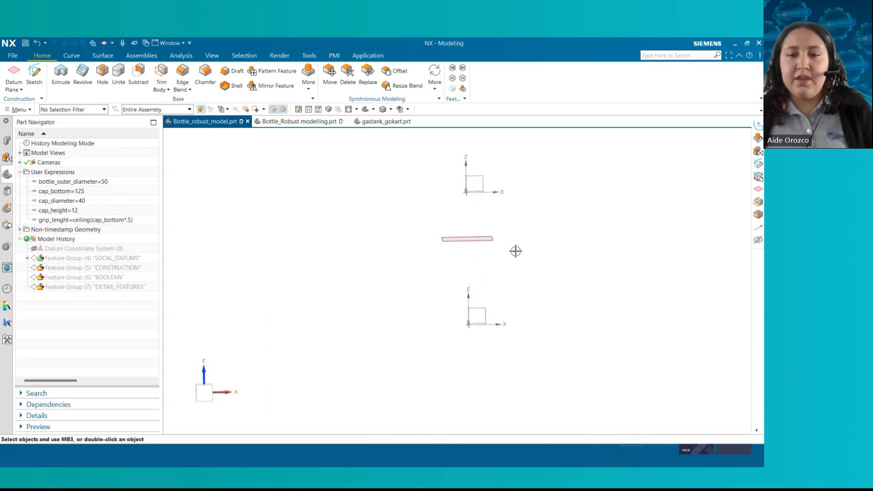
scroll(515, 250, down, 1)
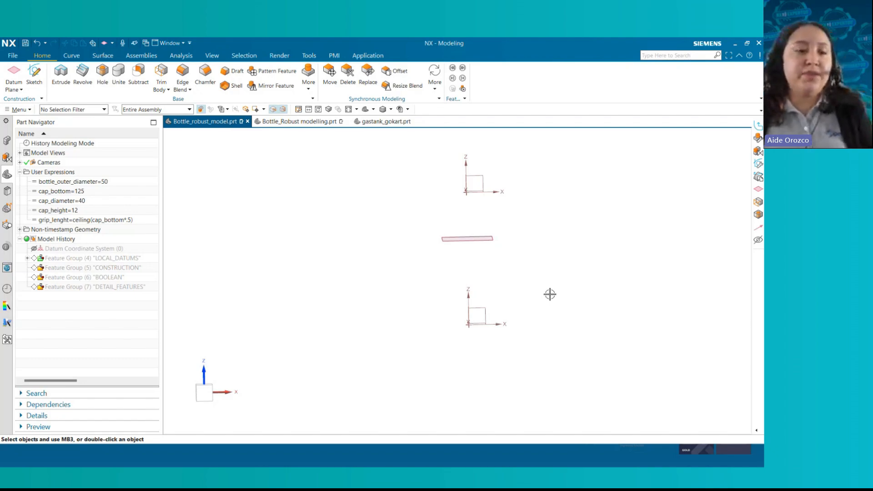
Make the CONSTRUCTION feature group the active group in the model history.
click(72, 271)
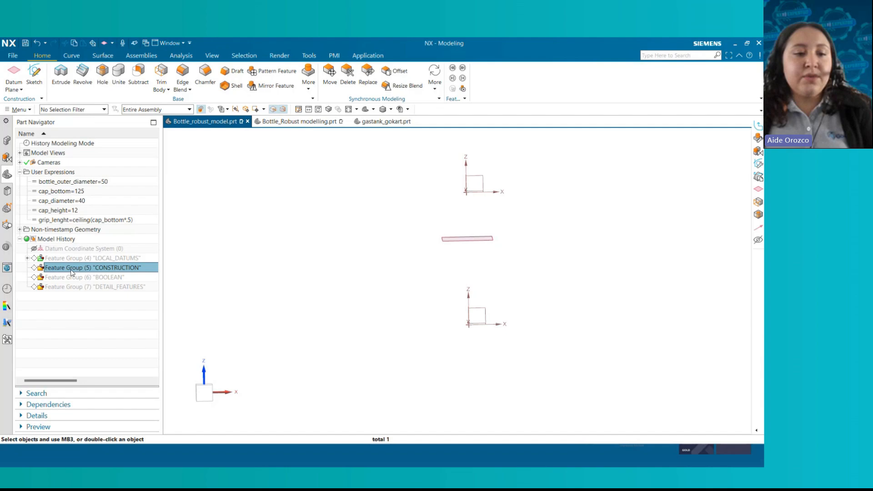
right_click(71, 271)
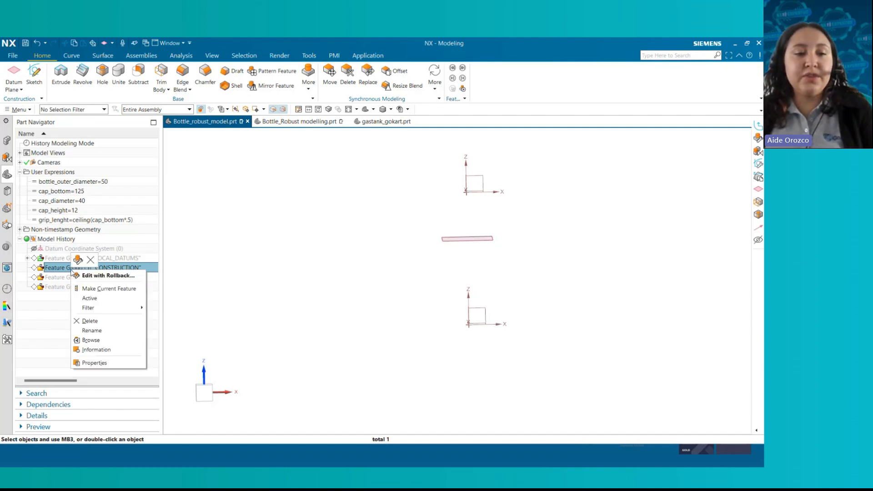
click(88, 305)
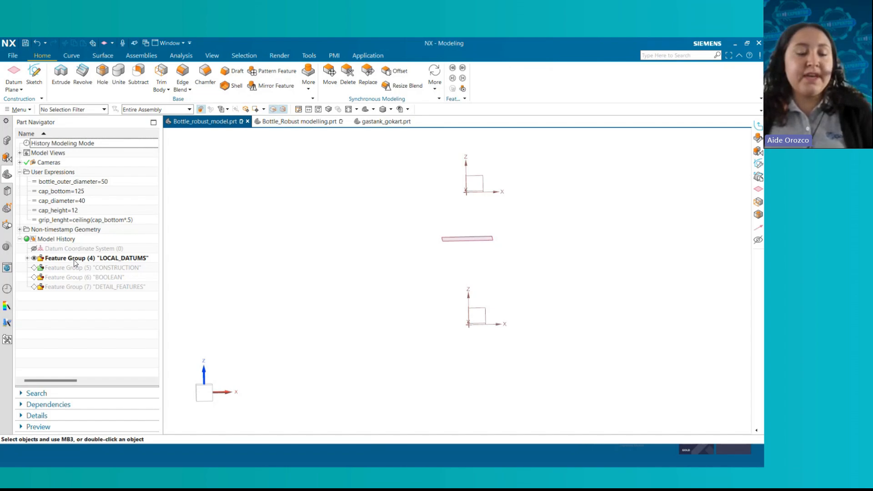
Expand the LOCAL_DATUMS group and rename the datum coordinate system at the origin as CSYS_LOCAL.
click(28, 258)
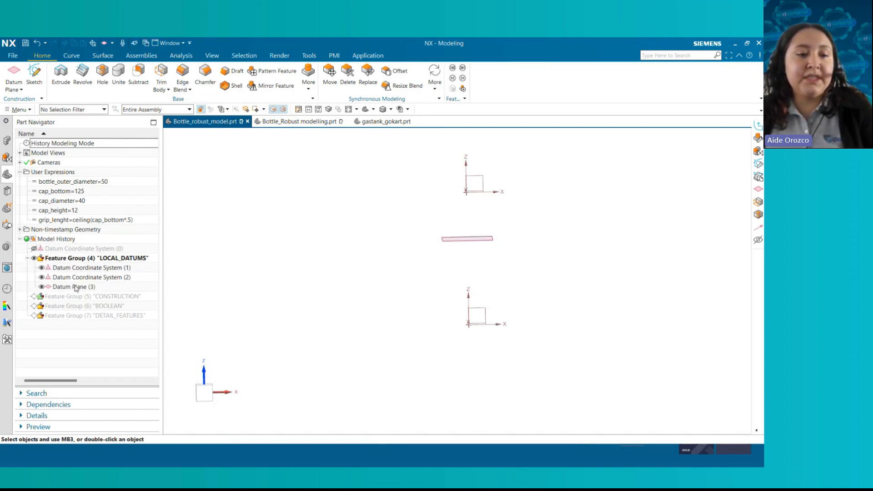
click(76, 268)
click(77, 277)
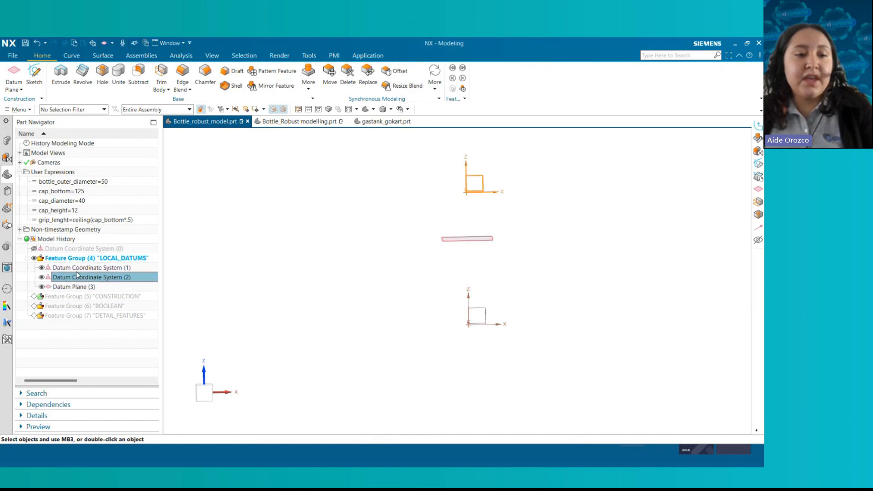
click(75, 268)
right_click(79, 269)
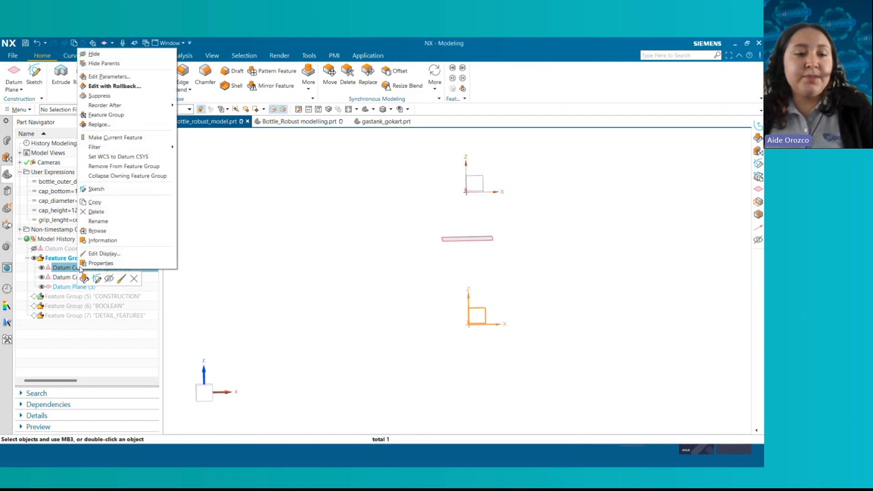
click(99, 221)
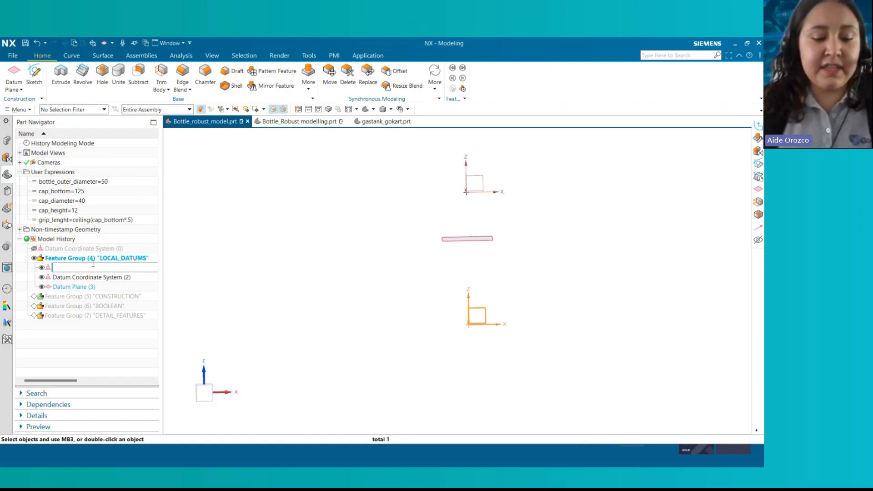
text(CSY)
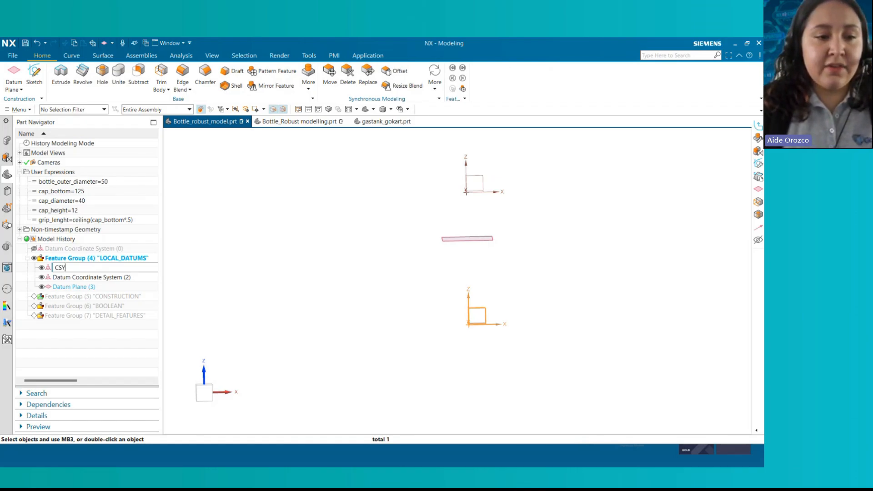
text(S_LOCAL)
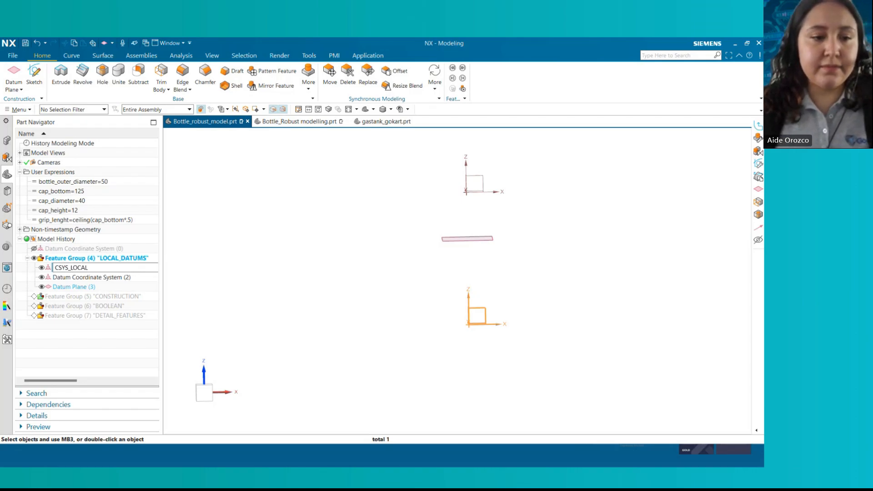
click(198, 260)
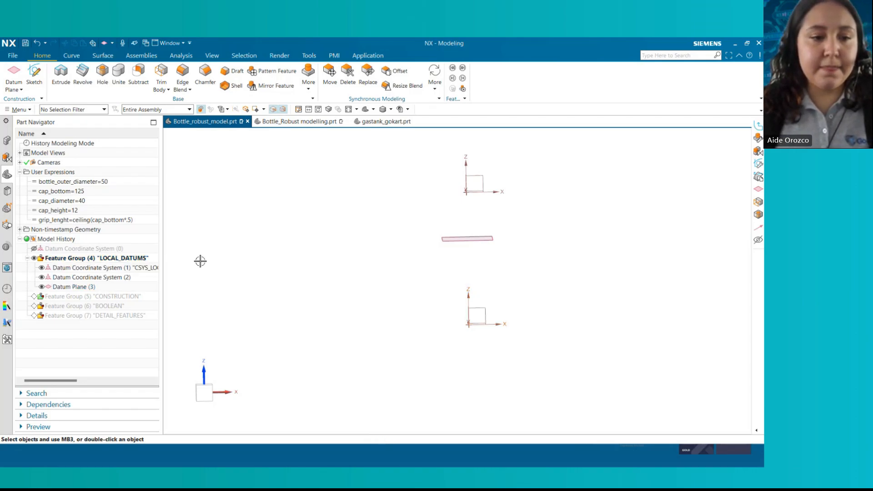
Rename the upper datum coordinate system in the LOCAL_DATUMS group as CAP_BOTTOM.
right_click(109, 277)
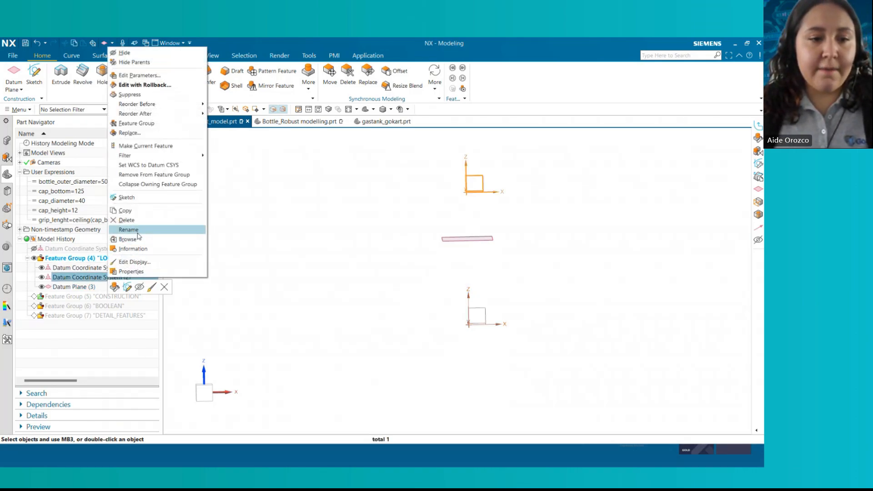
click(129, 230)
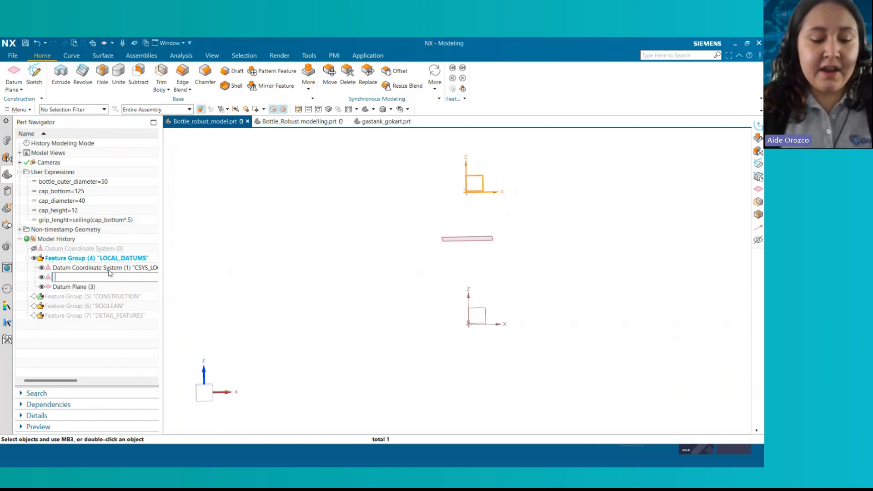
text(CAP)
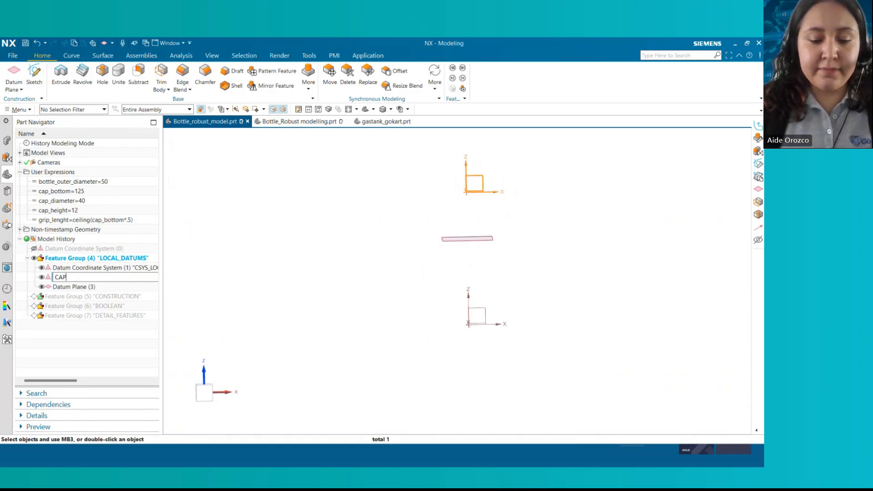
text(-_BOTTOM)
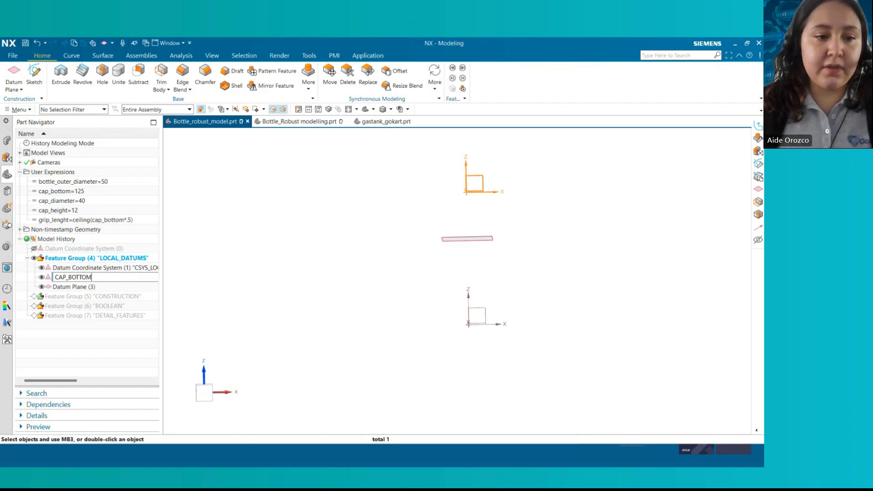
key(Return)
Rename the datum plane in the LOCAL_DATUMS group as GRIP_CENTER.
click(78, 289)
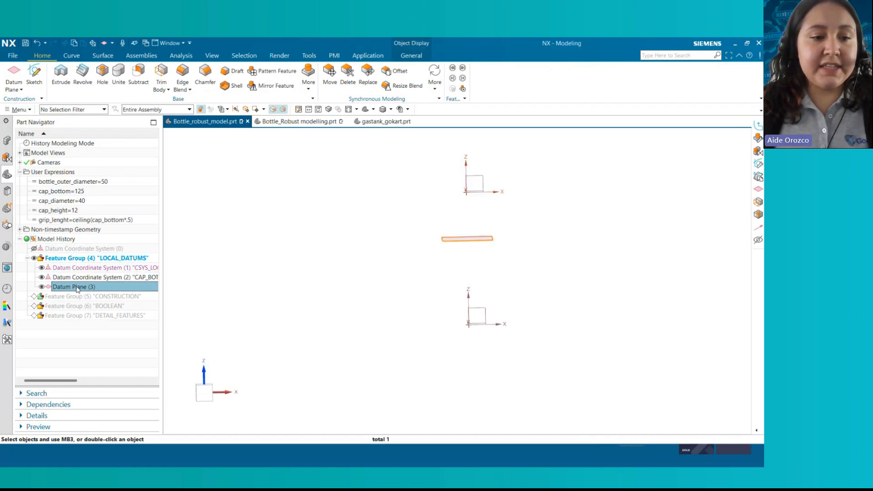
right_click(78, 289)
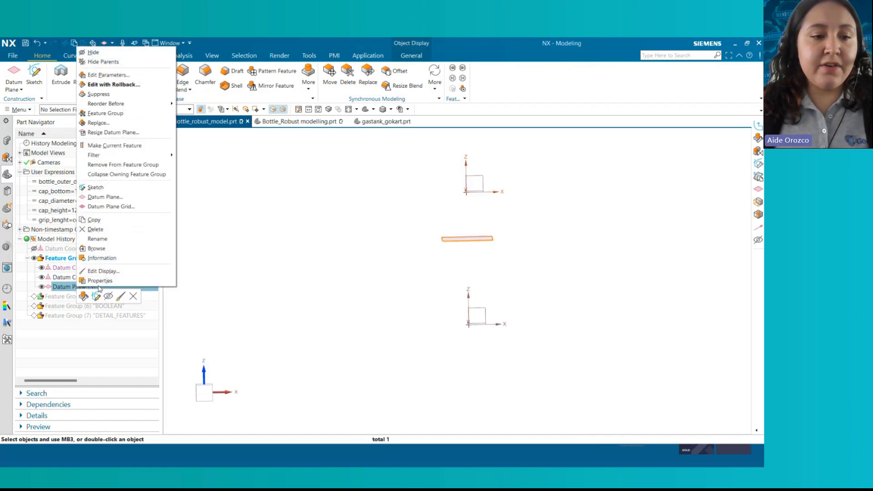
click(102, 241)
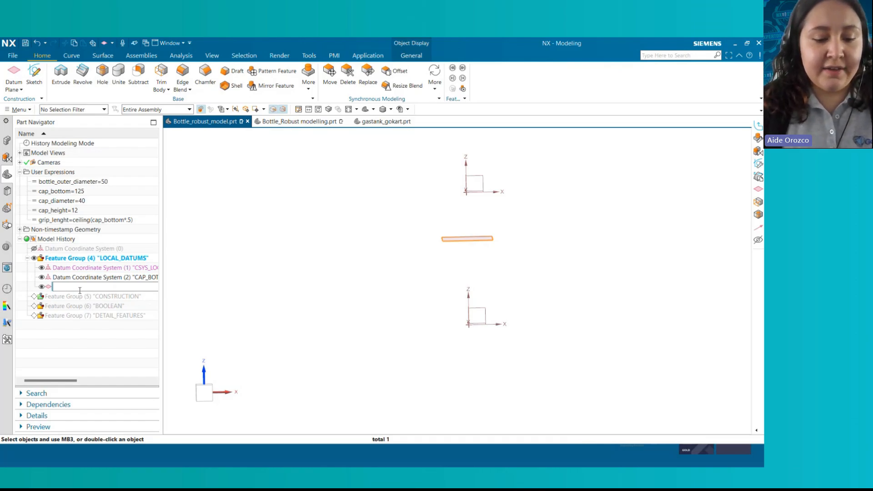
text(GRIP_)
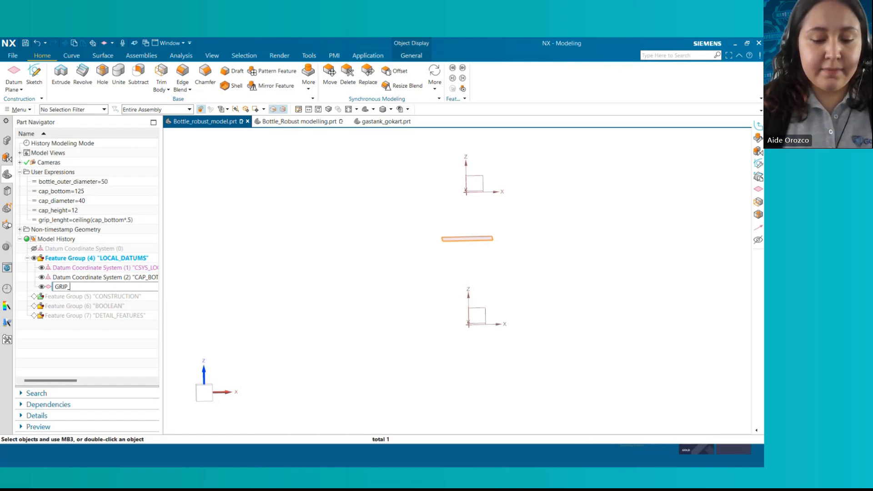
text(CENTER)
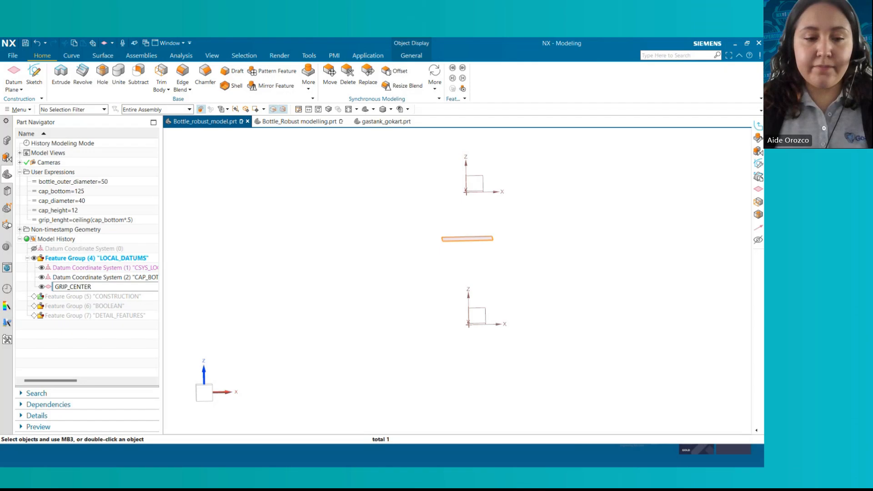
key(Return)
Start a new sketch for the CONSTRUCTION group on the XZ plane of CSYS_LOCAL.
click(91, 296)
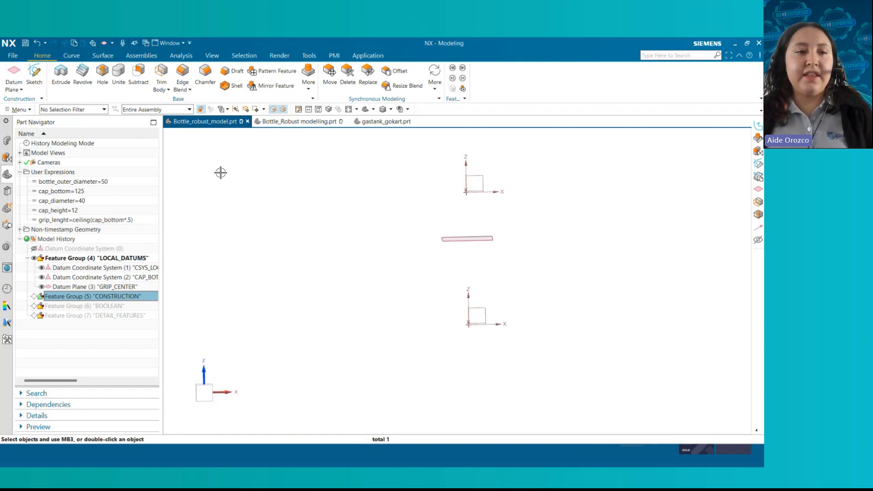
click(35, 82)
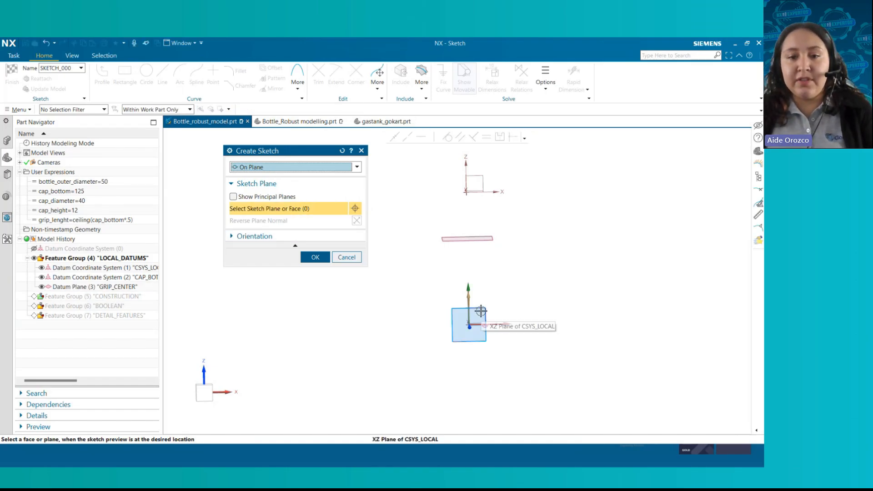
click(480, 311)
click(316, 257)
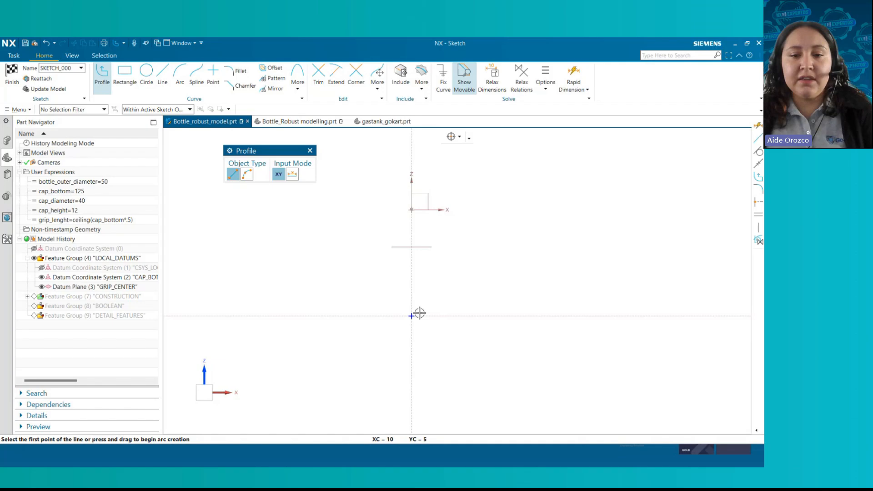
Sketch an open four-line bottle half profile from the origin: base about 35 mm long, vertical outer wall, inward shoulder and vertical neck.
click(411, 315)
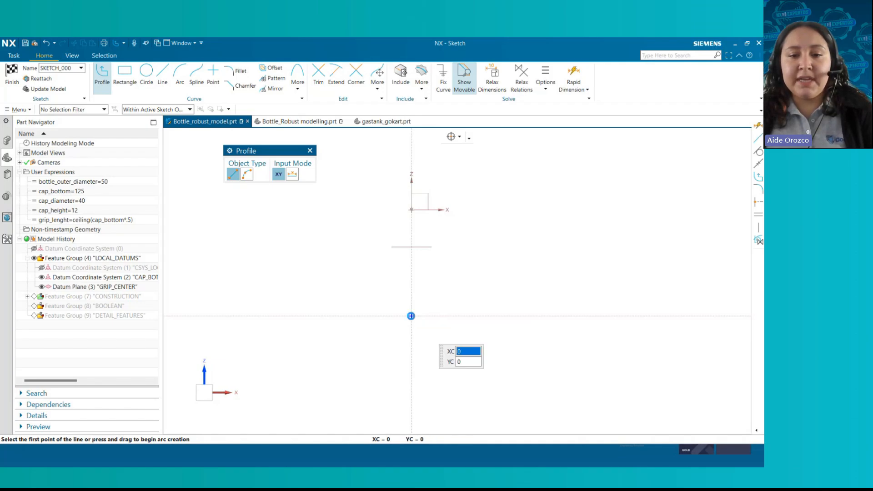
click(441, 316)
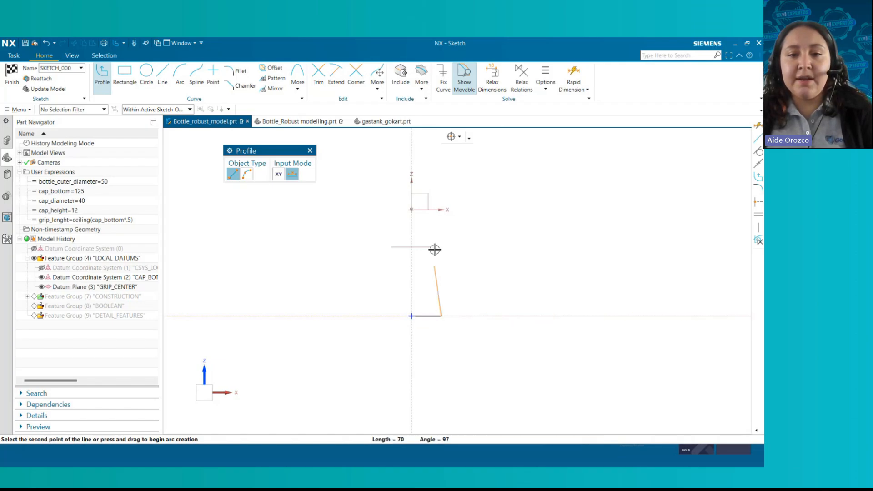
click(440, 218)
click(426, 218)
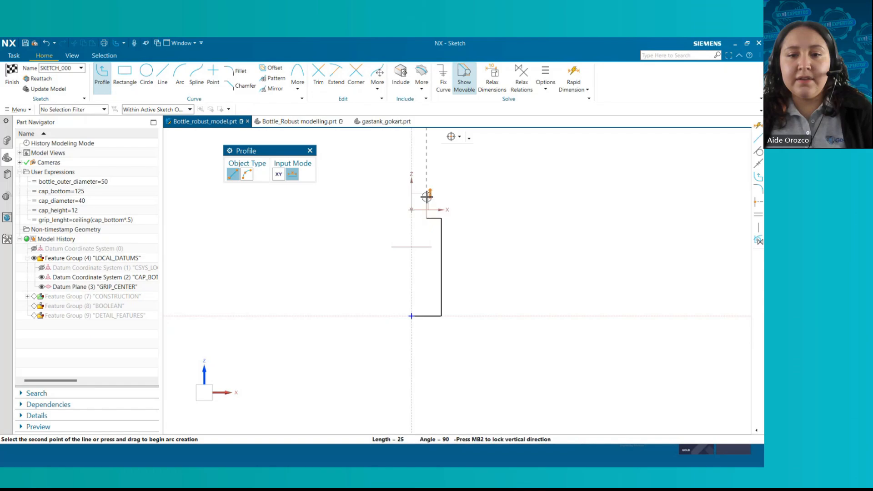
click(427, 188)
click(310, 150)
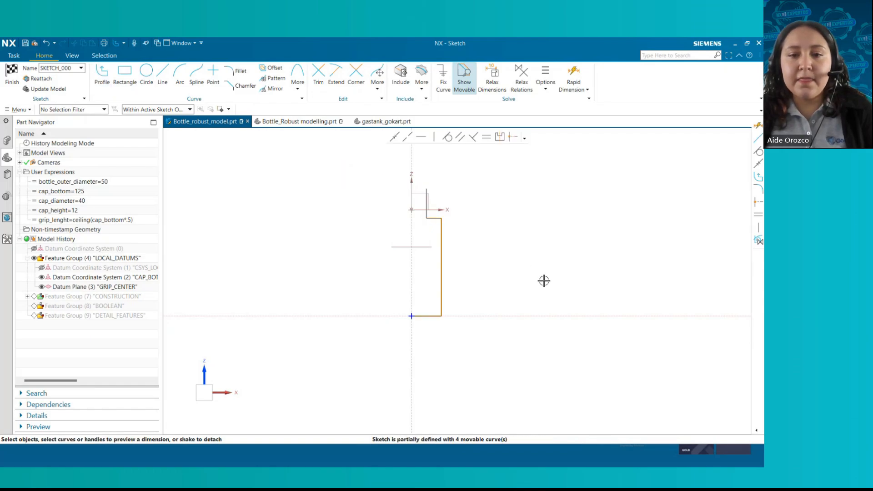
Dimension the outer wall's horizontal distance from the origin as bottle_outer_diameter/2 and scale the entire sketch to it.
scroll(544, 281, up, 2)
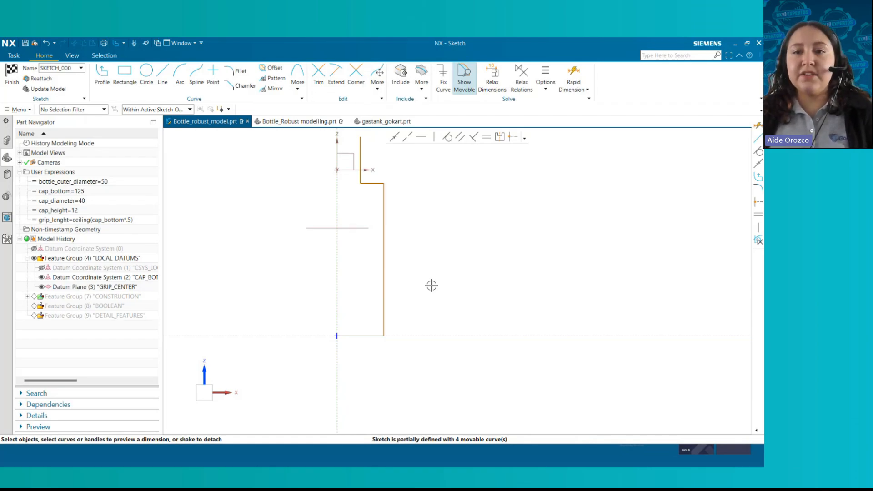
click(573, 73)
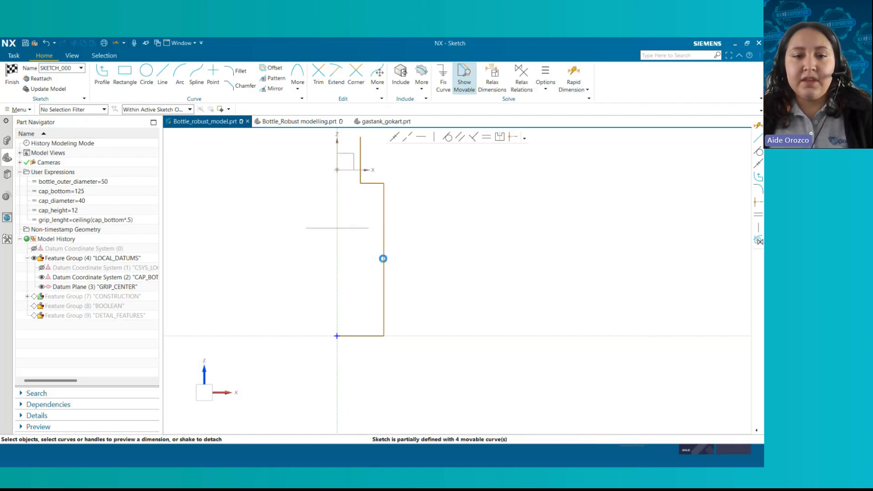
drag(295, 150, 211, 155)
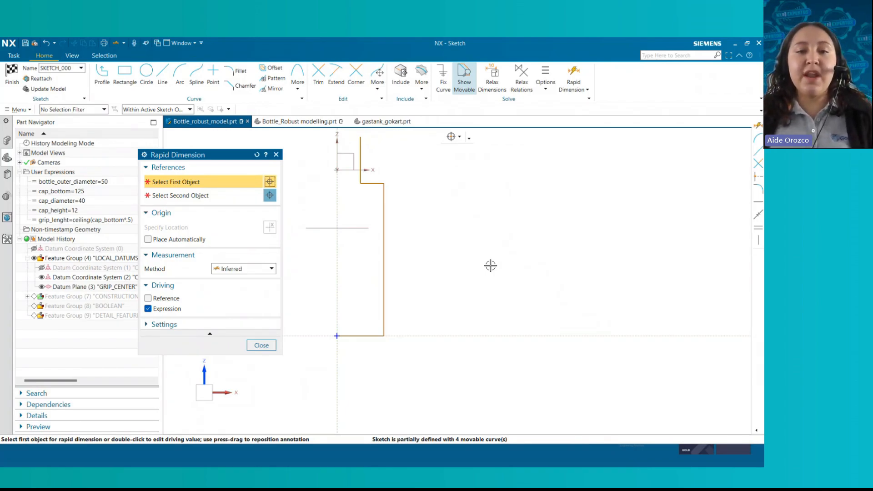
click(337, 253)
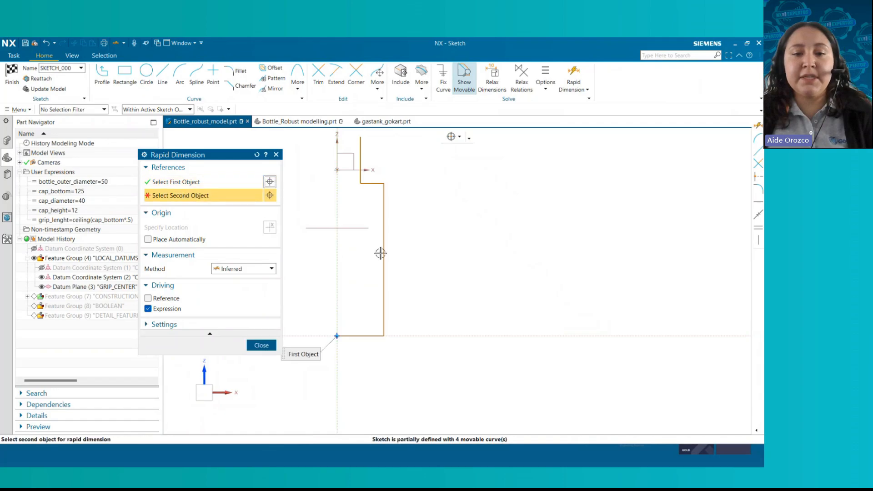
click(384, 258)
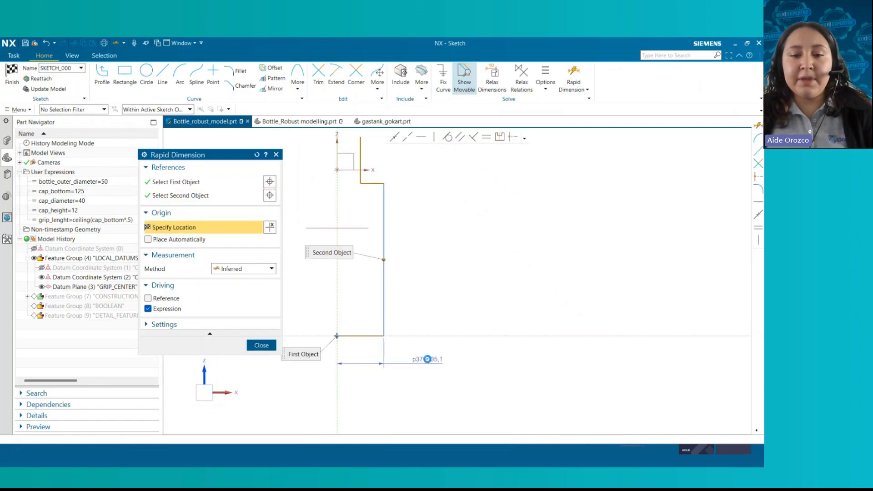
click(427, 359)
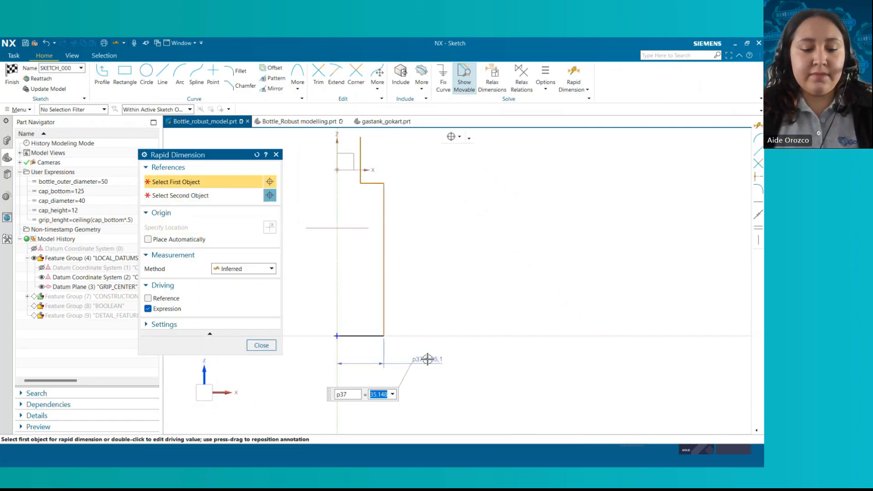
text(bottle_outer_diameter)
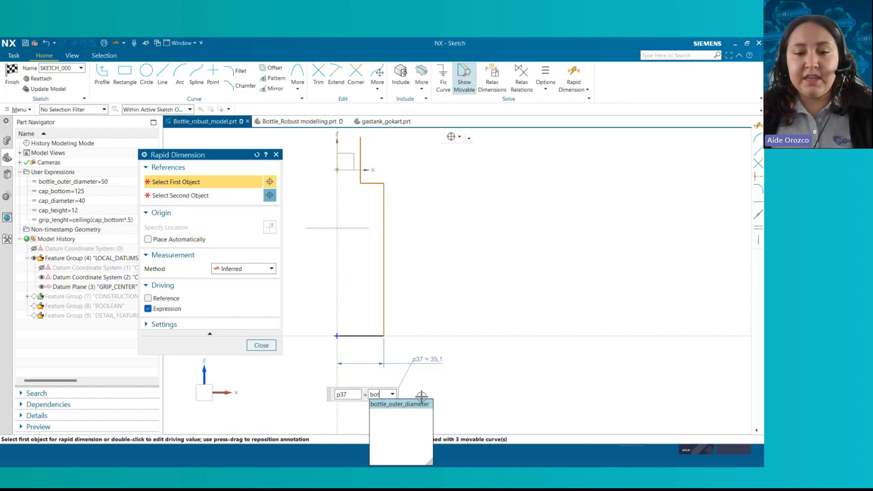
click(420, 404)
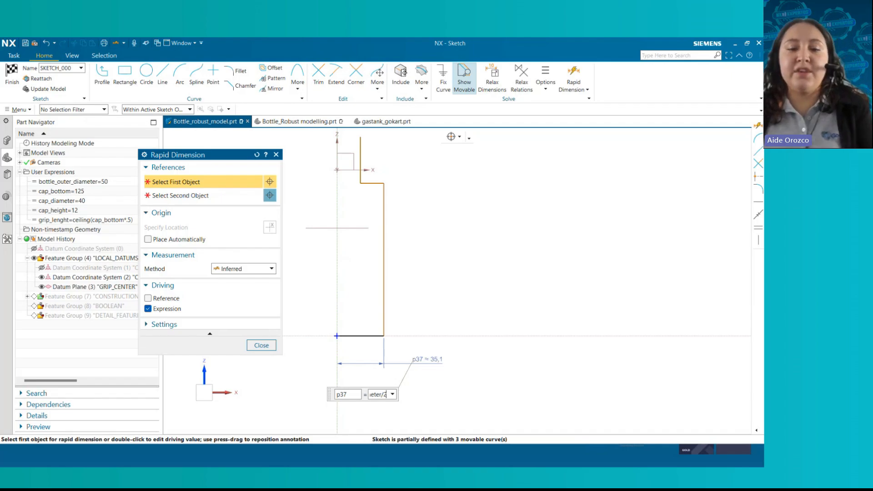
key(Return)
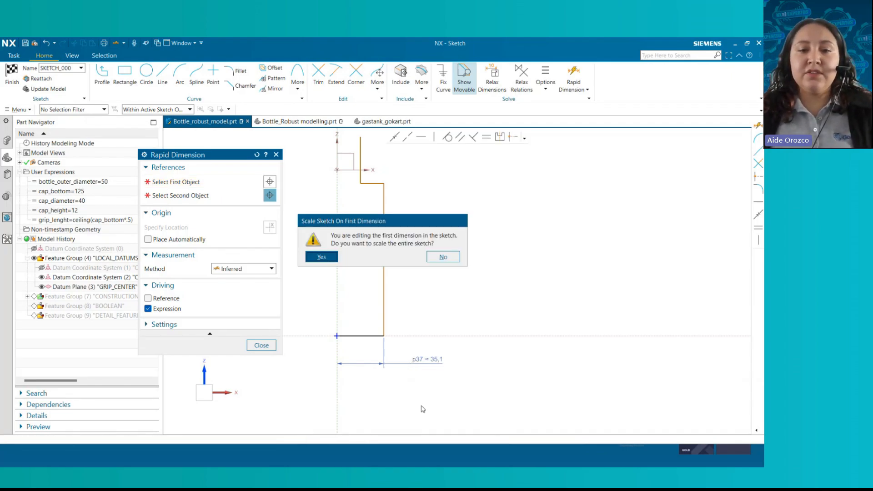
click(330, 259)
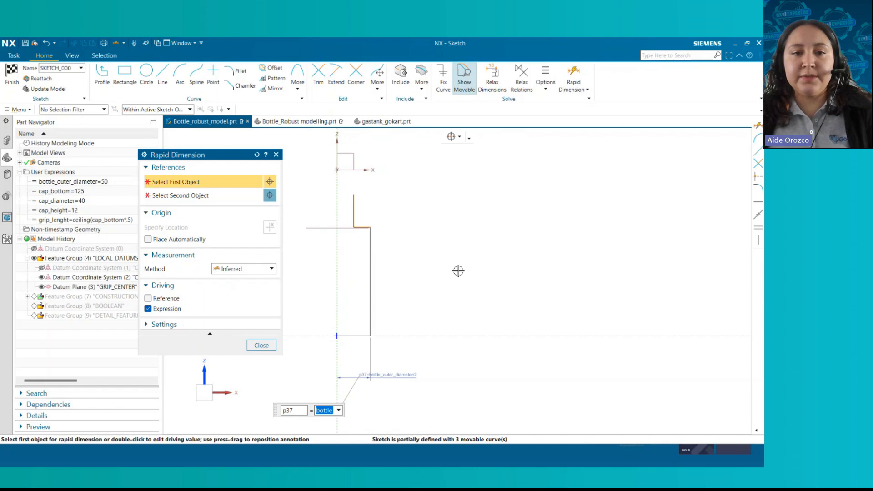
Extend the neck line above the CAP_BOTTOM datum and dimension its horizontal distance from the vertical axis as cap_diameter/2.
click(276, 154)
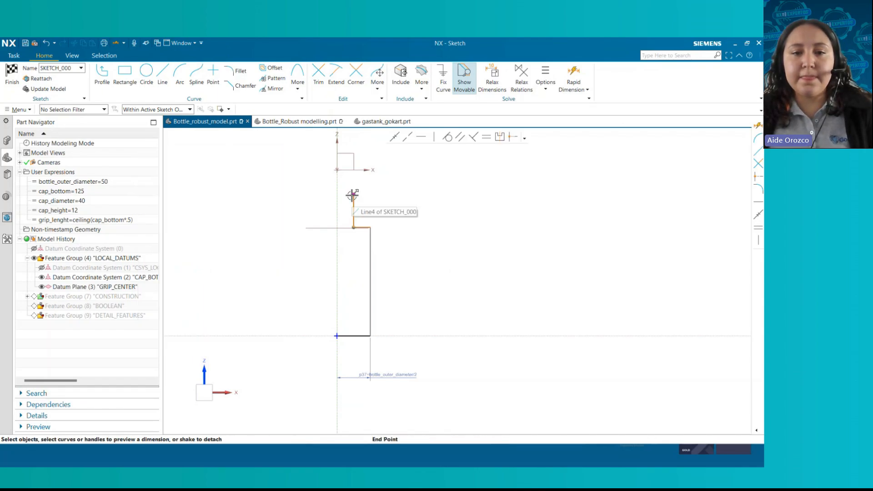
drag(353, 196, 352, 147)
click(573, 75)
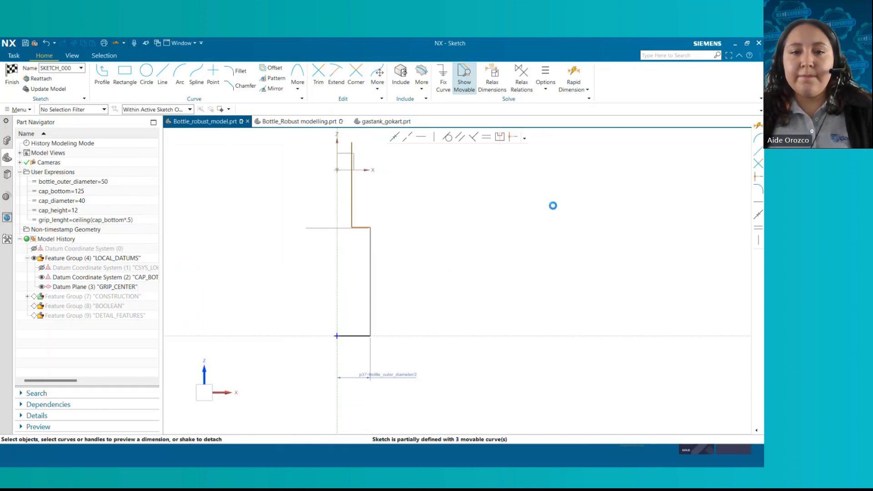
click(393, 187)
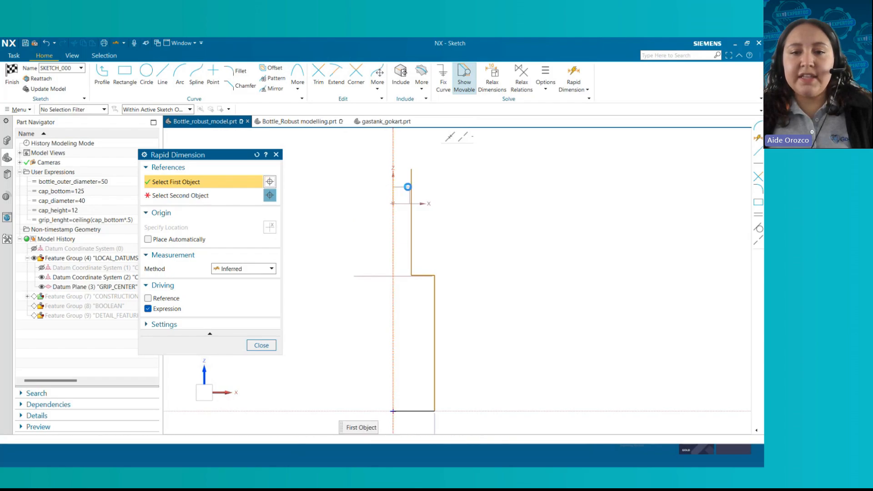
click(412, 186)
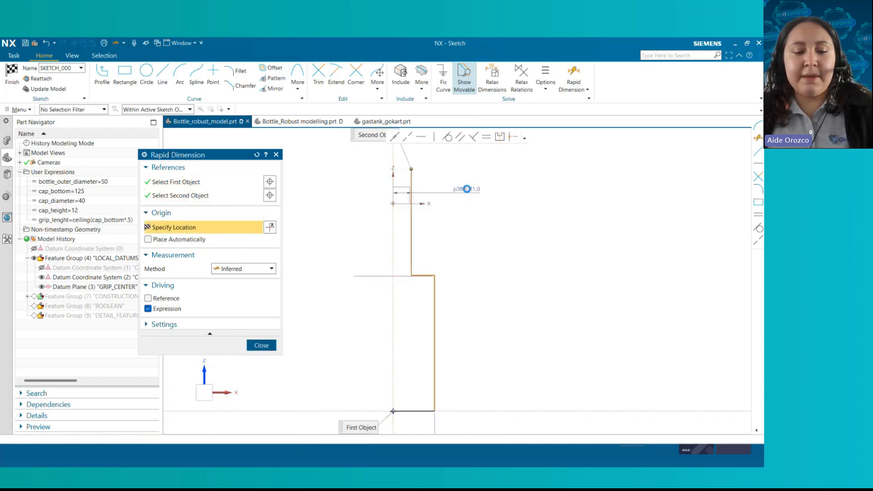
click(467, 189)
text(ca)
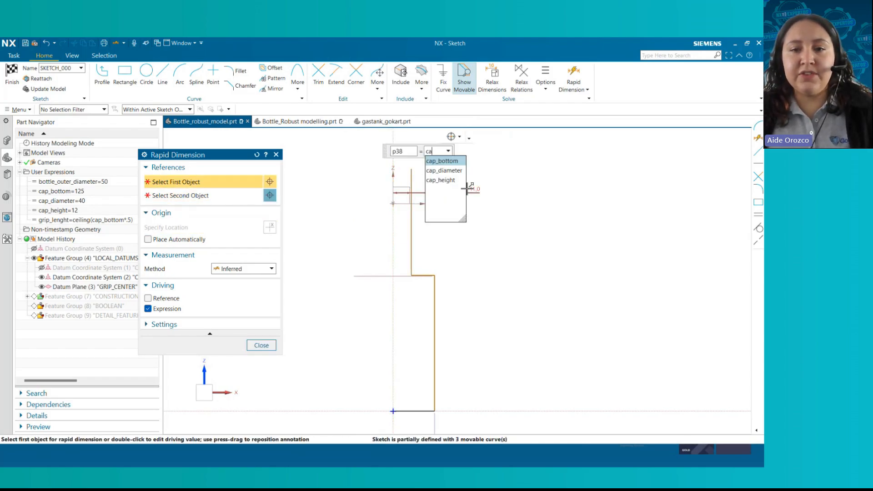
click(442, 171)
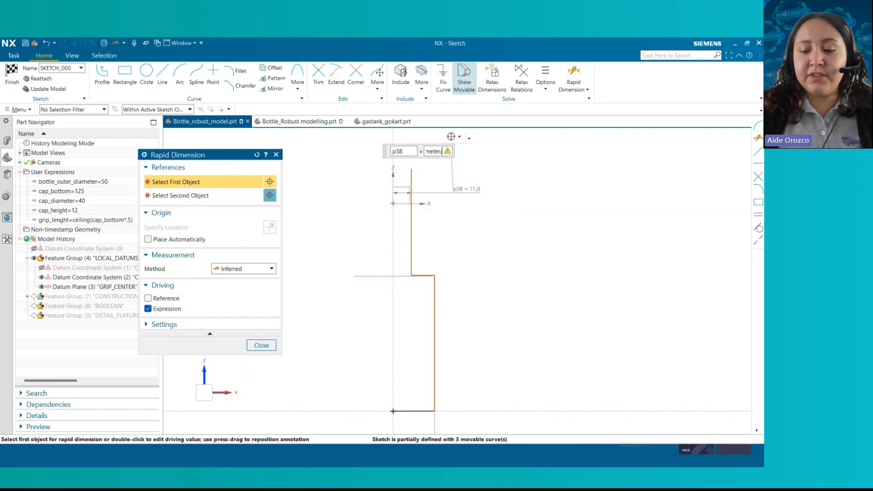
key(Return)
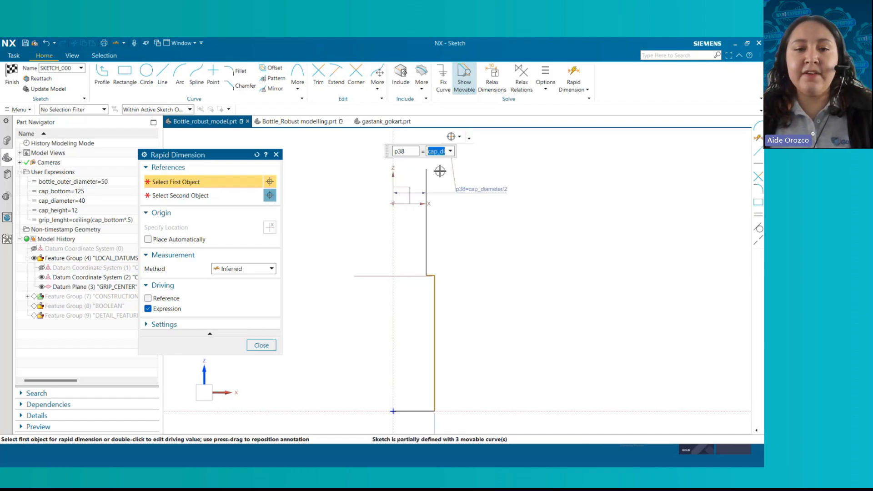
scroll(423, 194, up, 2)
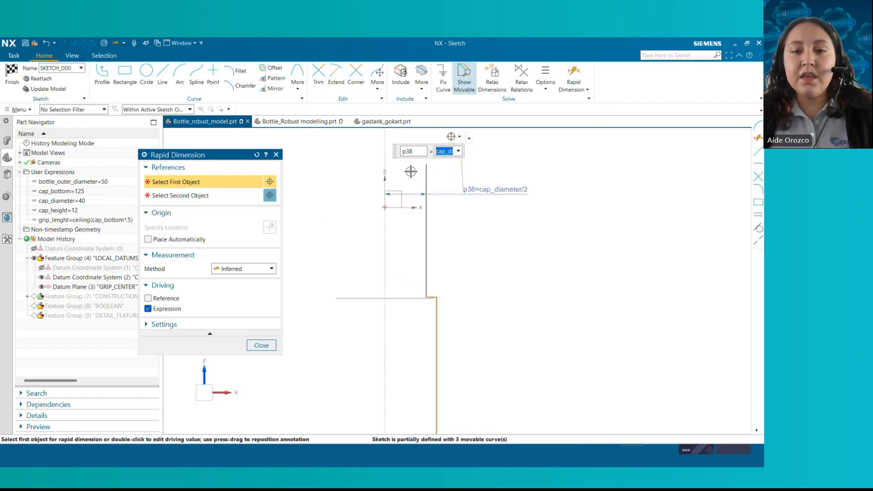
scroll(399, 180, up, 2)
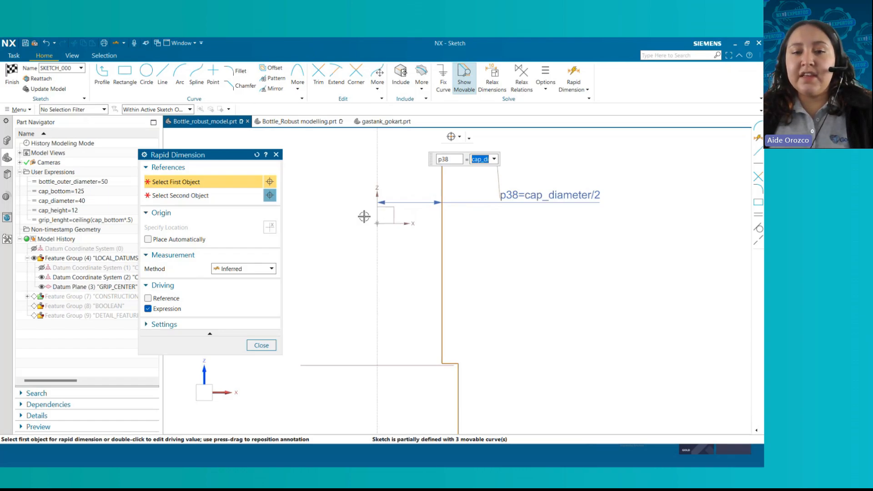
Dimension the neck line's top endpoint vertically from the CAP_BOTTOM datum's X axis as cap_height, allowing selection within the work part.
scroll(395, 215, down, 1)
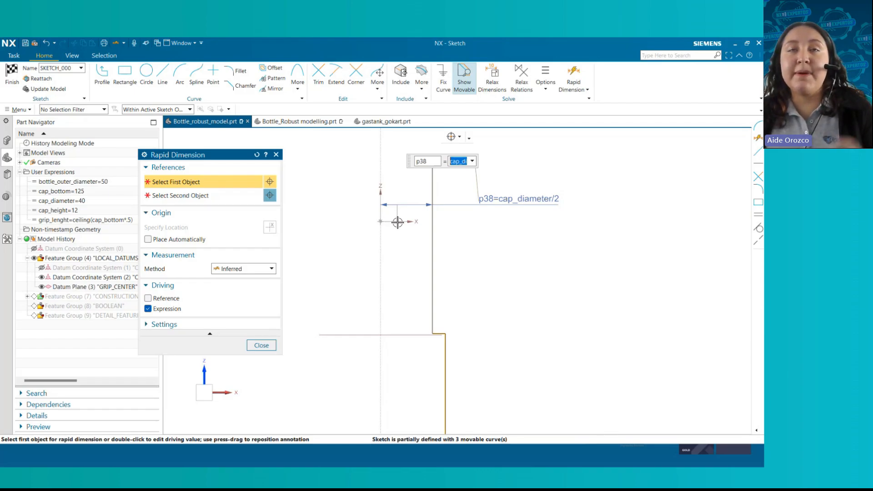
click(151, 111)
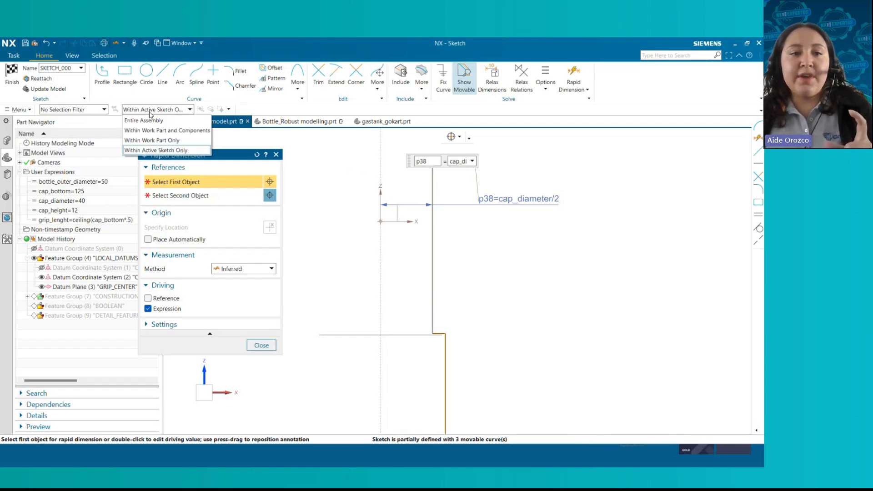
click(167, 141)
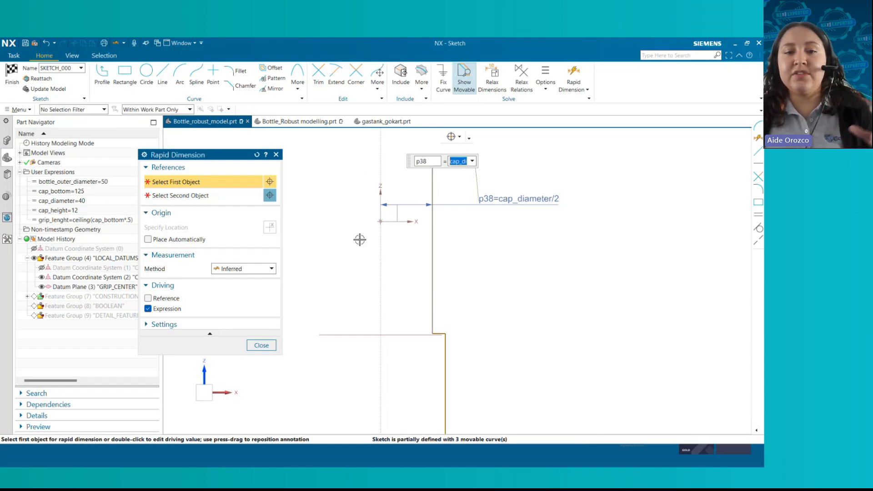
click(399, 221)
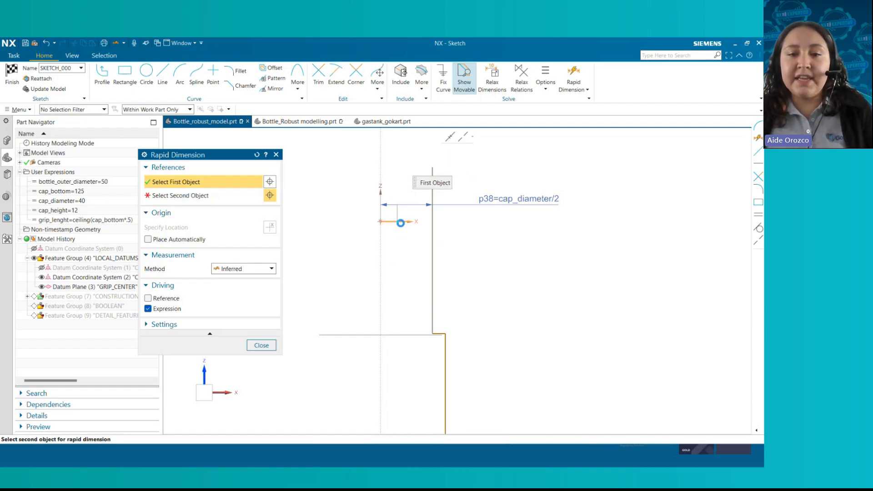
scroll(428, 172, up, 1)
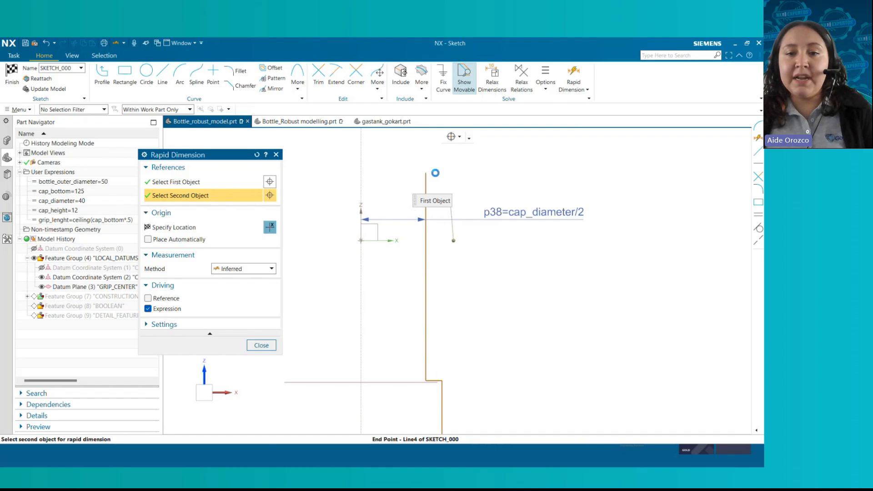
click(427, 173)
click(616, 168)
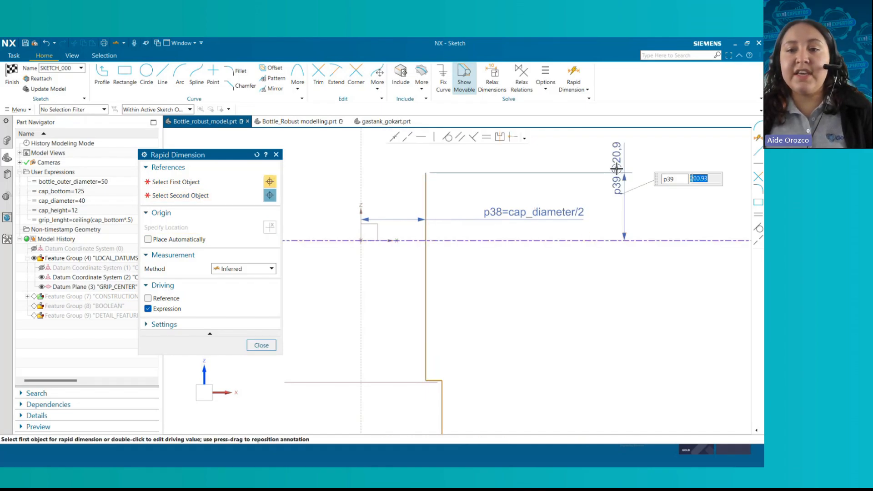
text(cap)
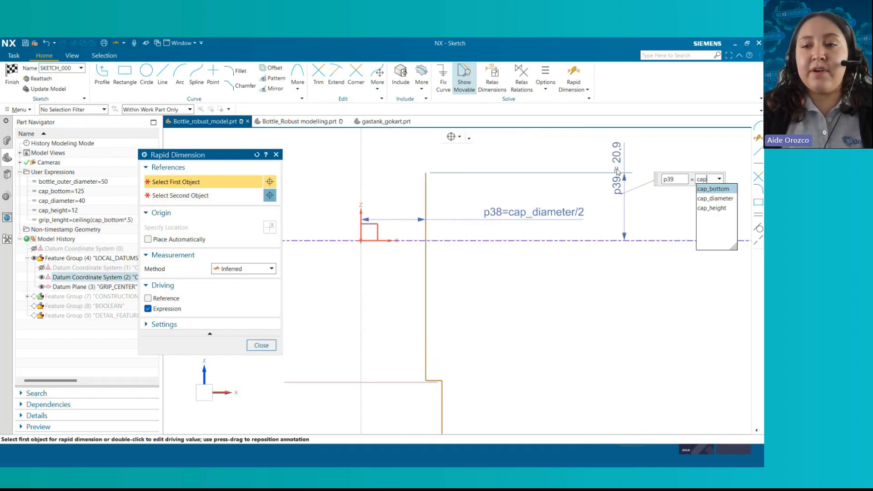
click(724, 209)
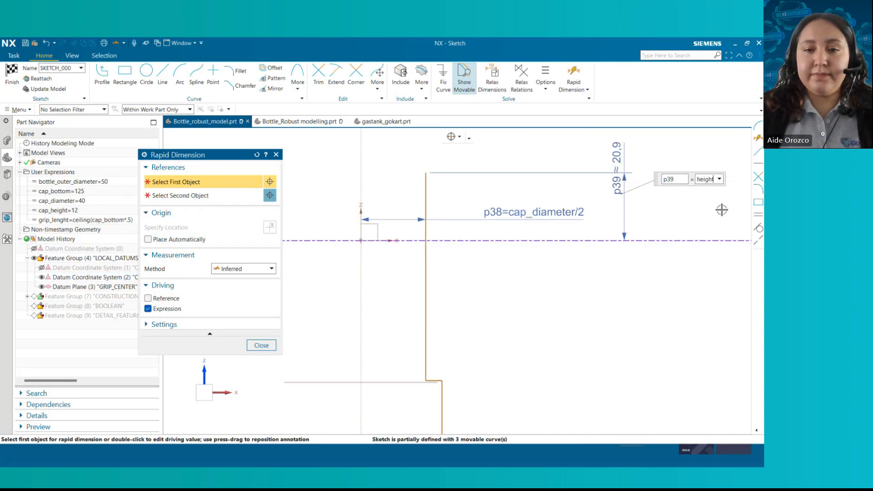
key(Return)
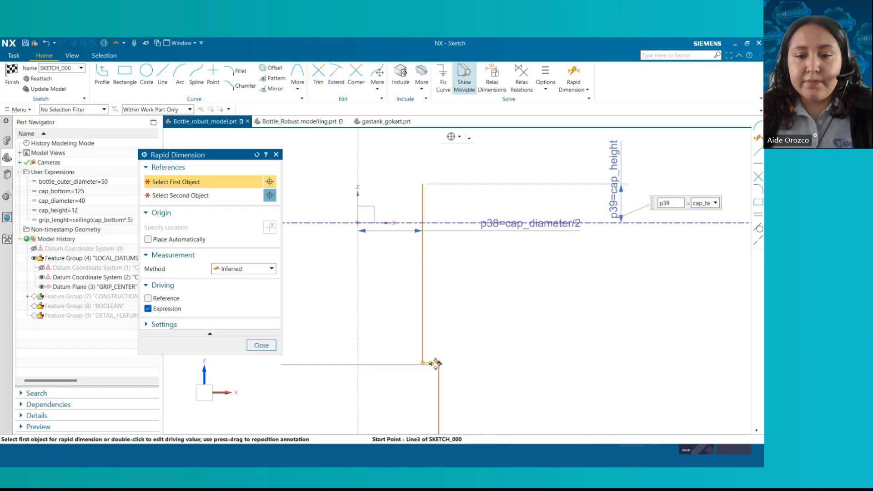
Dimension the shoulder 6 mm vertically below the CAP_BOTTOM datum's X axis.
click(450, 223)
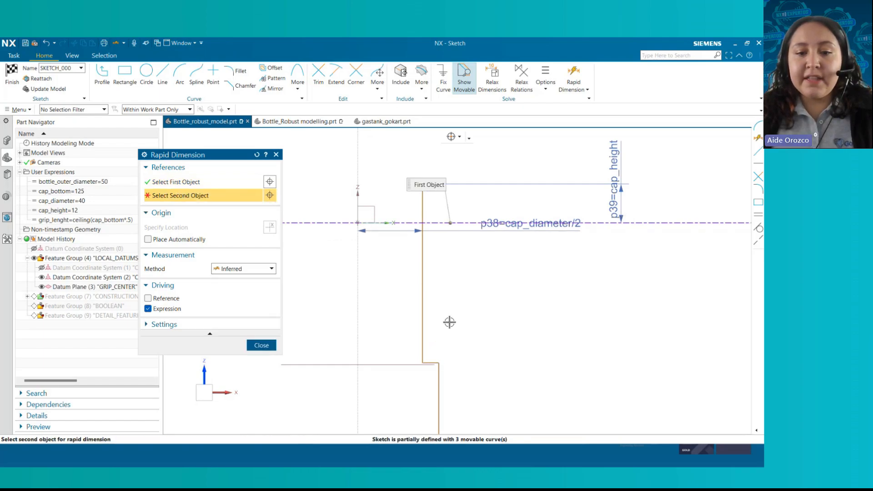
click(436, 362)
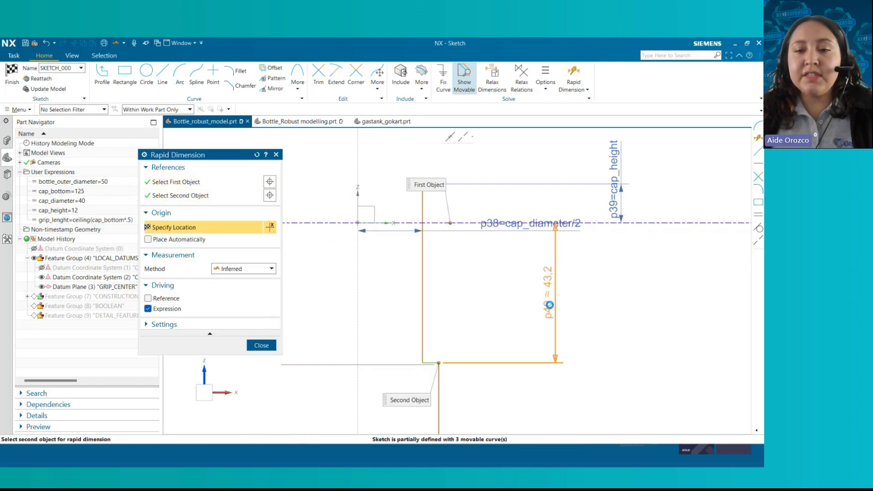
click(555, 399)
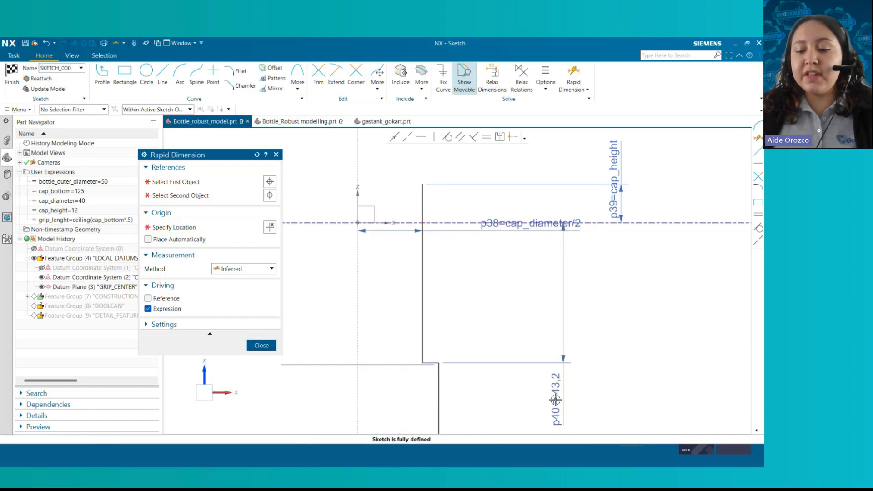
text(6)
key(Return)
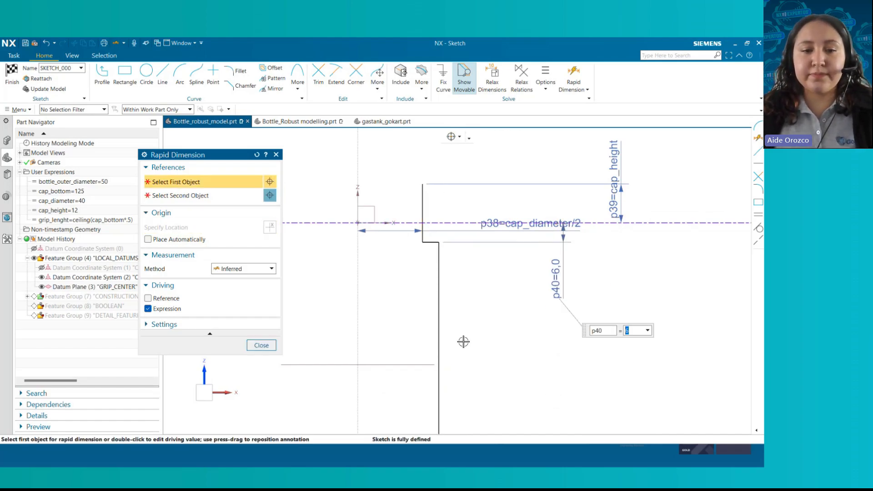
click(261, 346)
Sketch an inward-bulging three-point arc about 47 mm tall with both endpoints on the outer wall, around the GRIP_CENTER plane.
scroll(434, 286, down, 4)
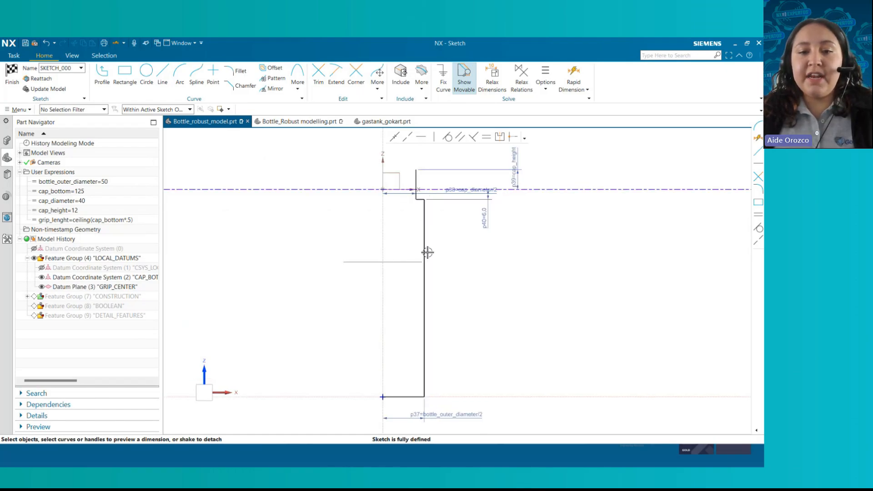
click(180, 75)
click(425, 241)
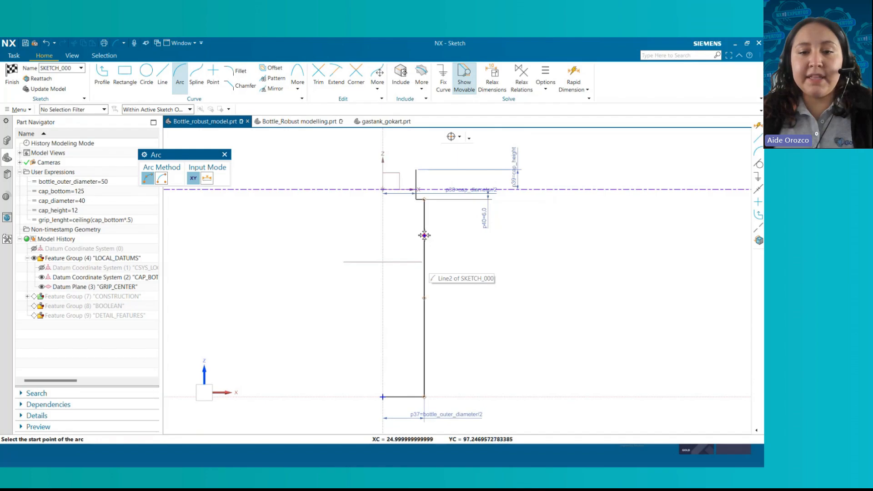
click(425, 304)
click(413, 275)
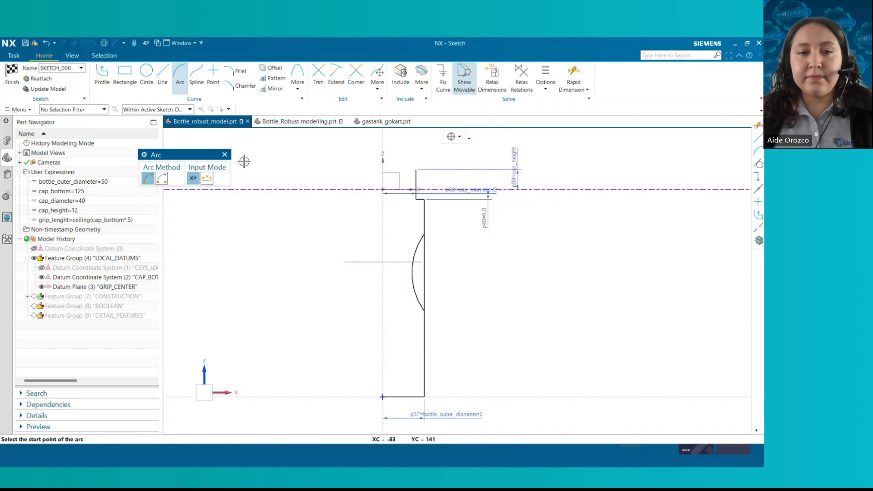
key(Escape)
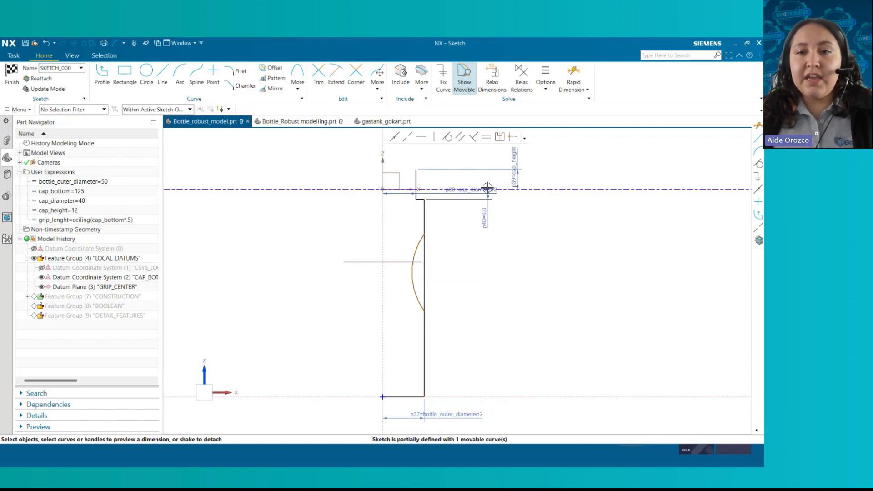
Dimension the vertical distance between the grip arc's endpoints as grip_lenght.
key(d)
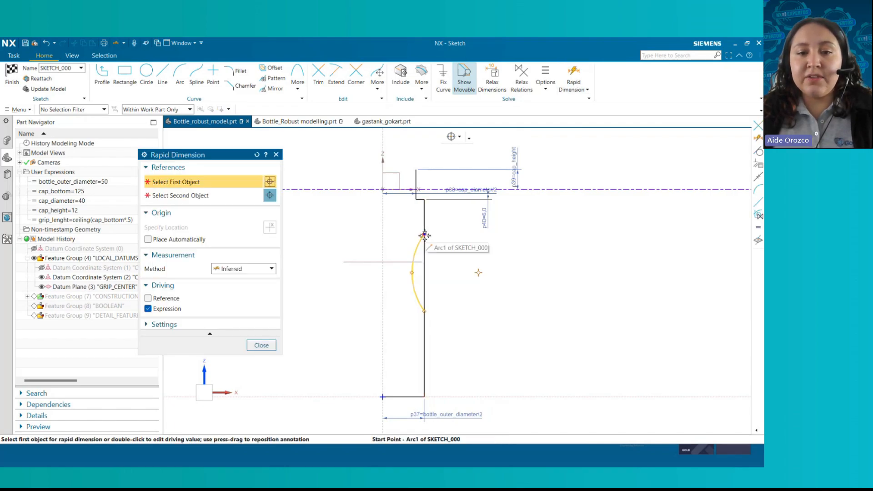
click(412, 271)
click(426, 311)
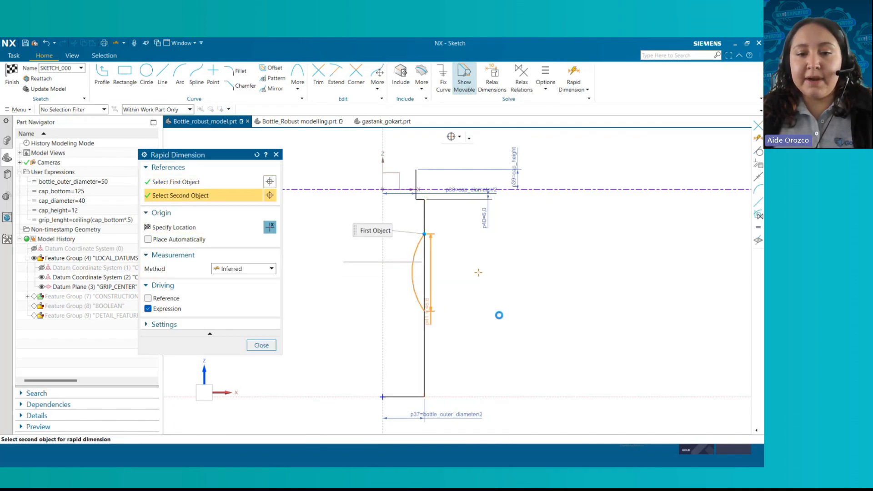
click(501, 302)
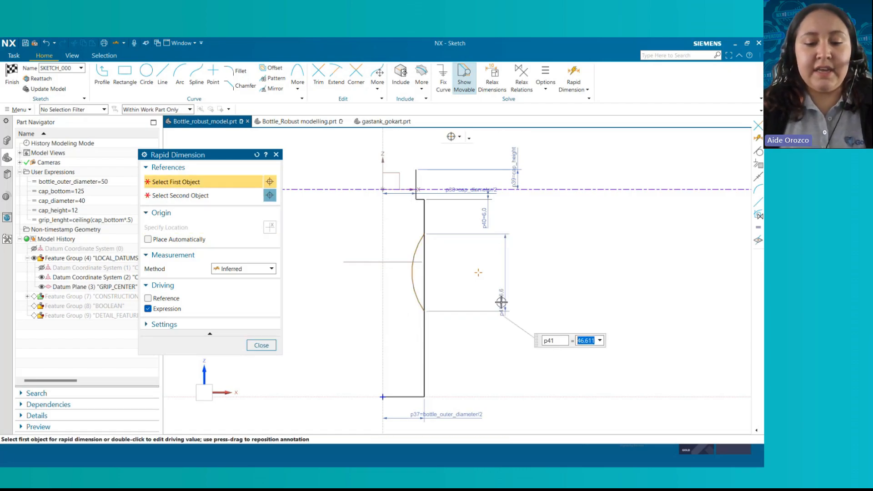
text(grip)
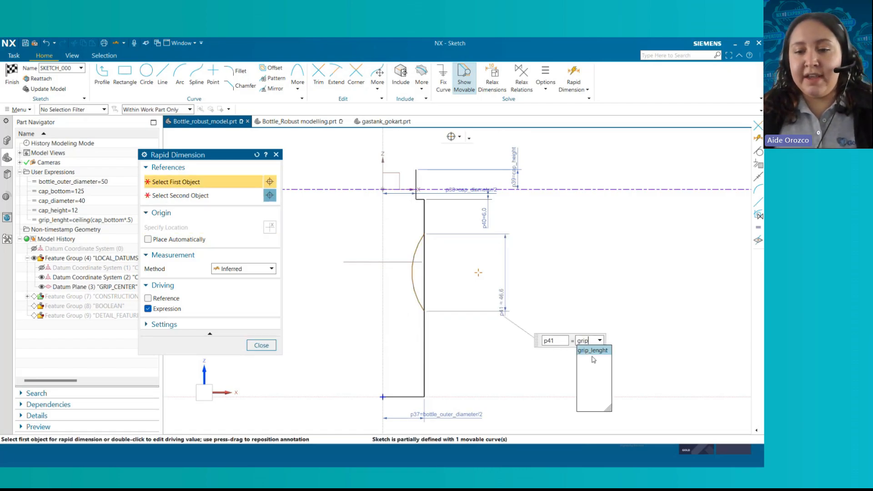
click(592, 351)
key(Return)
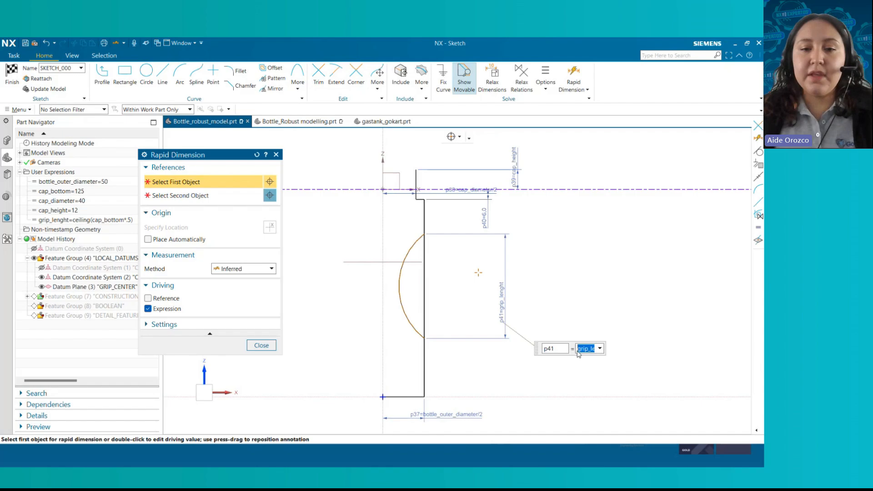
Dimension the grip arc's centre at 0 mm from the GRIP_CENTER datum plane, allowing selection within the work part.
scroll(446, 273, up, 1)
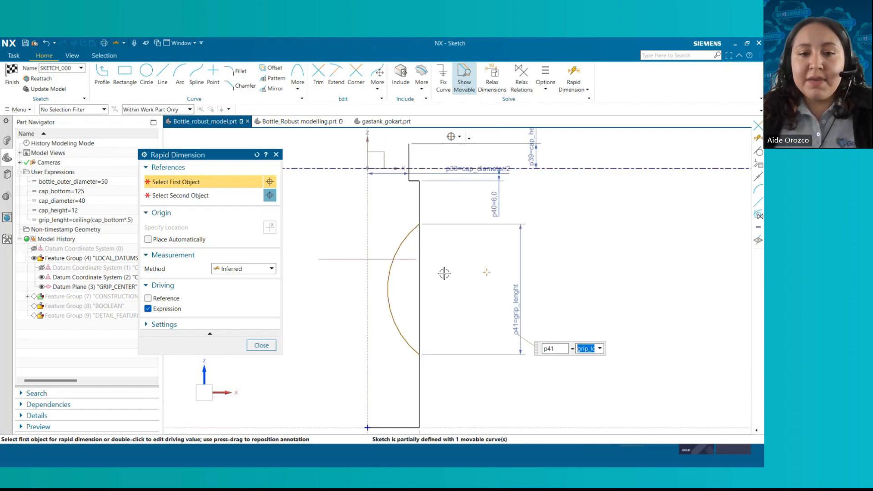
click(472, 290)
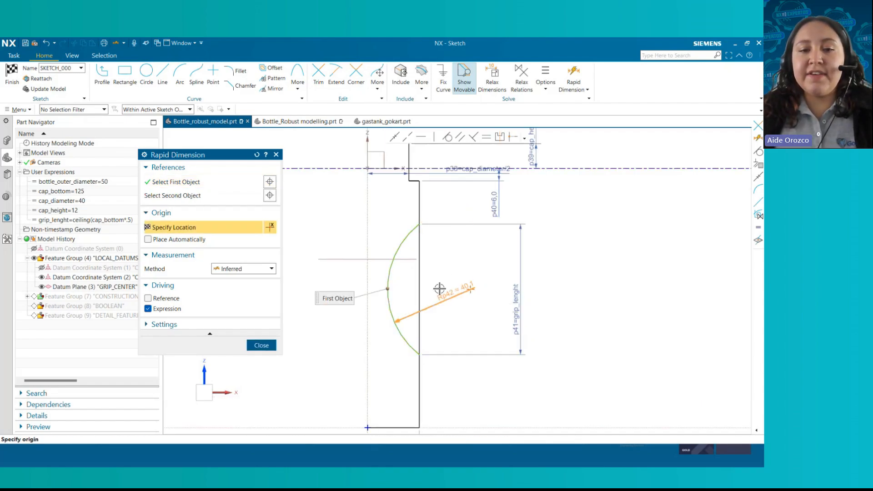
click(168, 110)
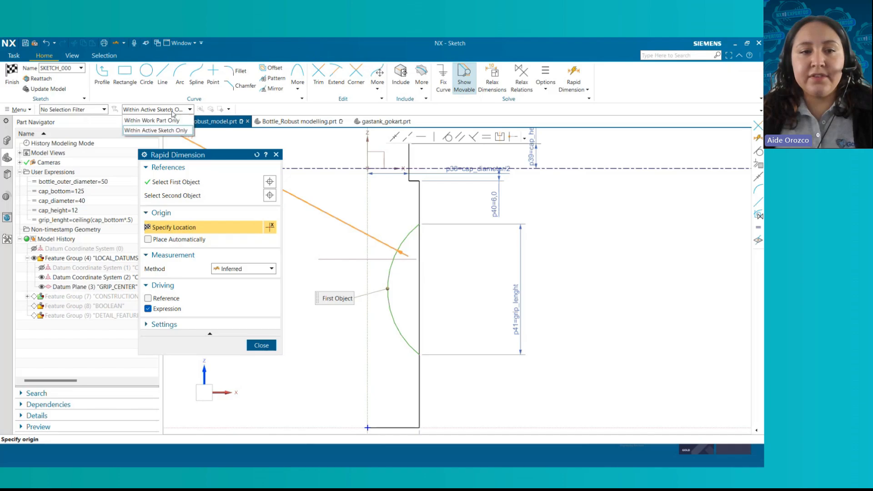
click(150, 118)
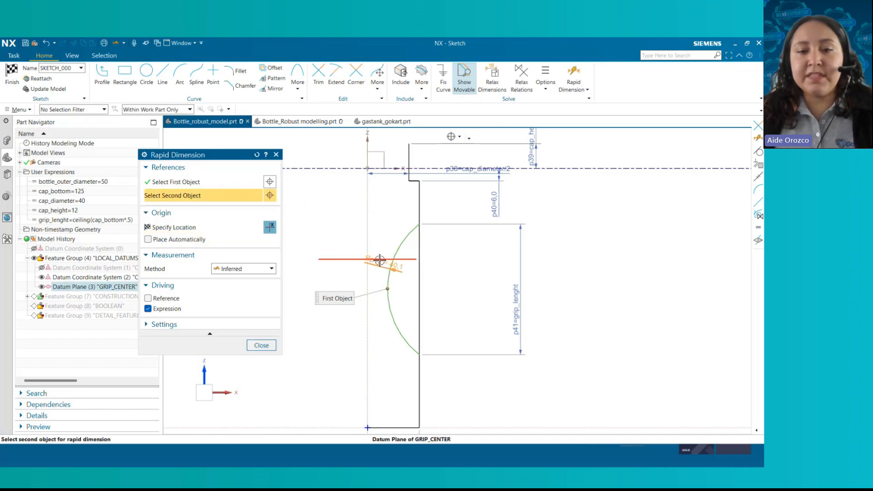
click(382, 259)
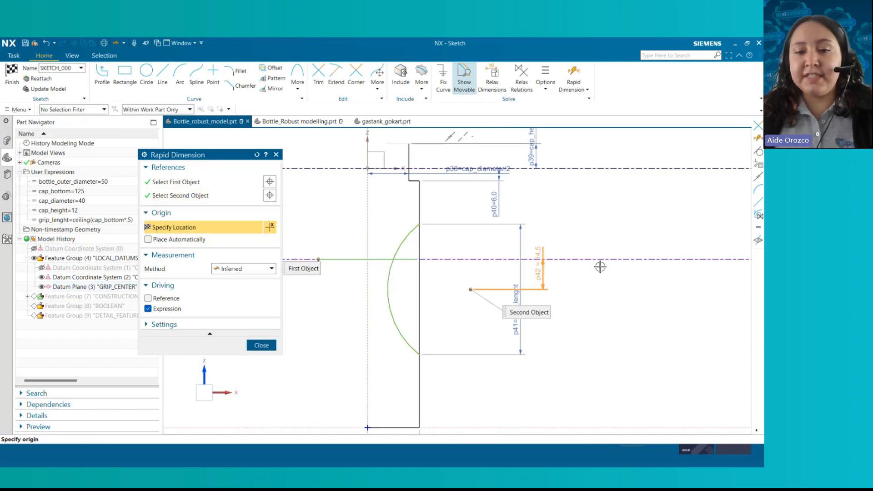
click(614, 290)
text(0)
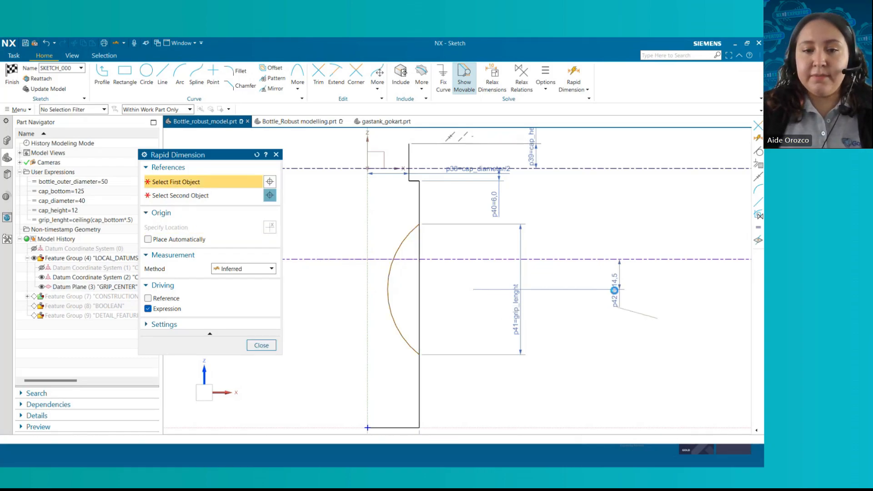
key(Return)
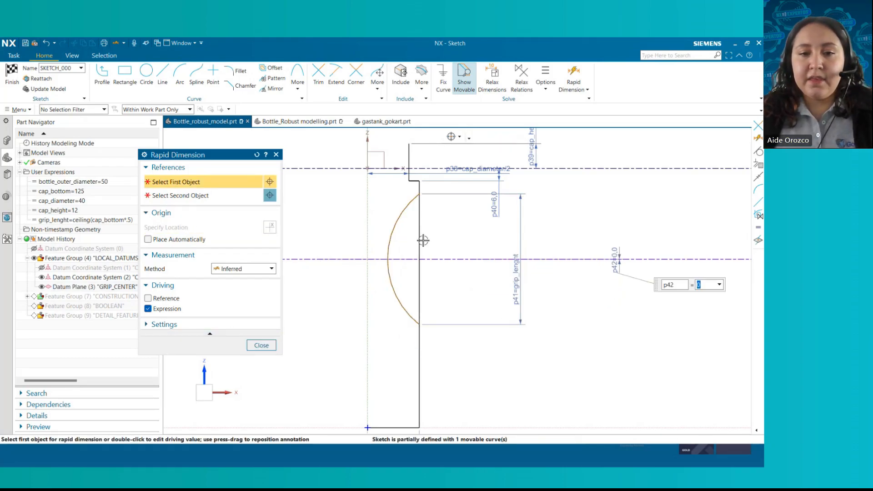
Dimension the grip arc's depth as 2 mm horizontally from the outer wall to the arc's midpoint.
click(388, 258)
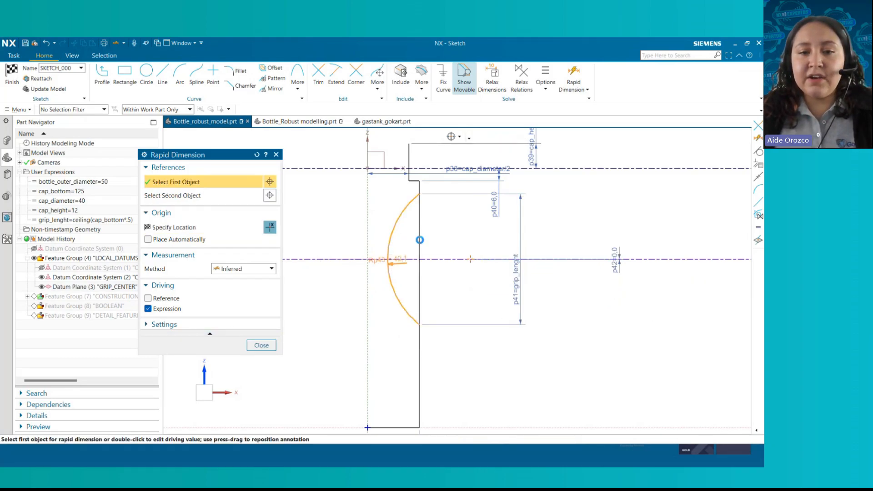
click(419, 235)
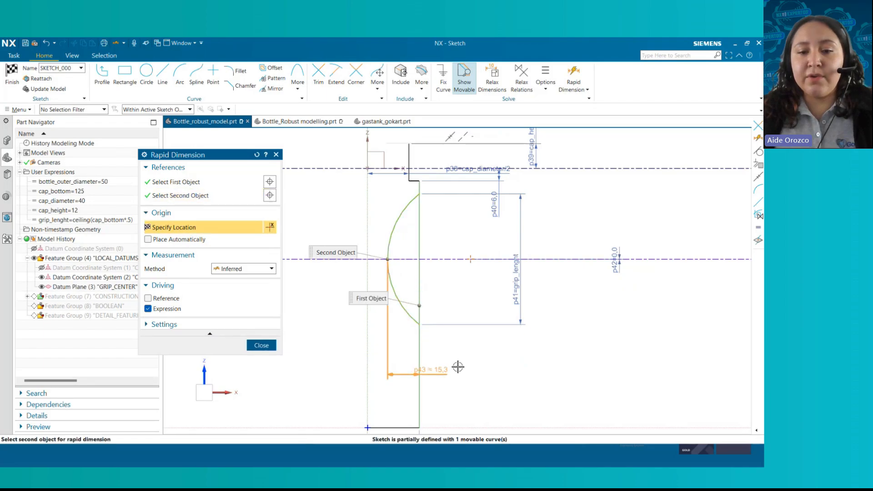
click(519, 357)
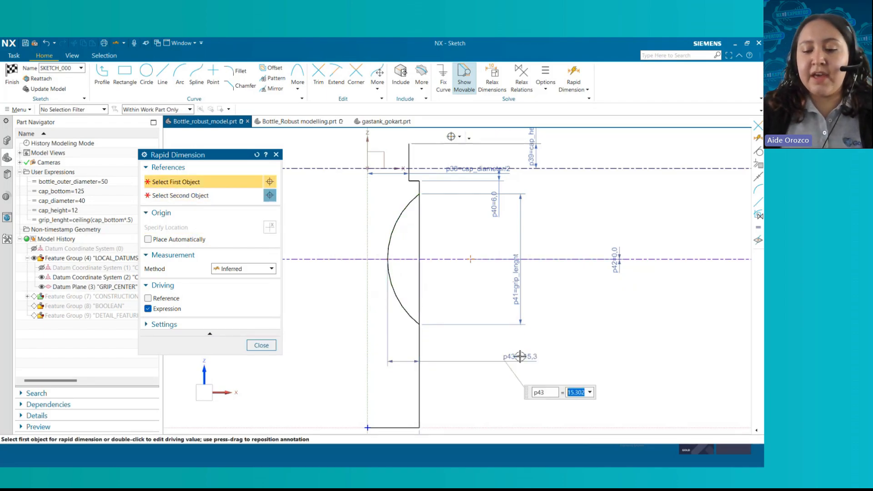
text(2)
key(Return)
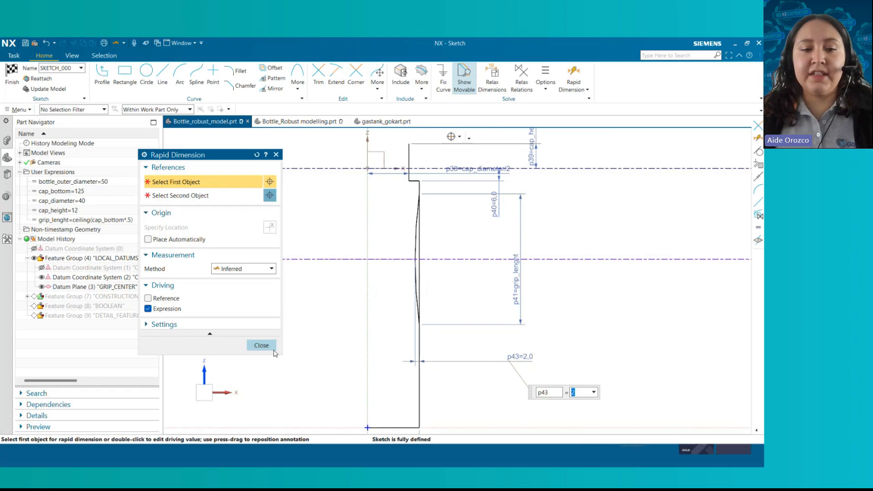
click(260, 346)
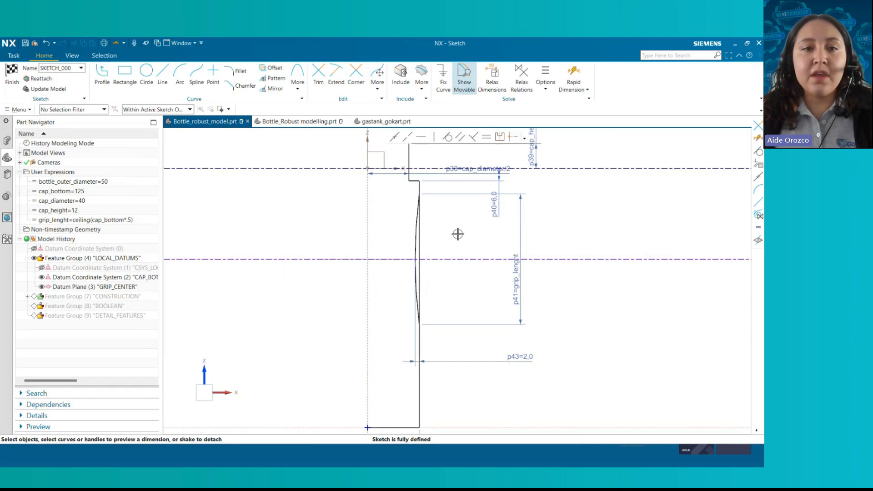
Trim the straight outer wall segment between the grip arc's endpoints, move the cap_height dimension farther outward, and finish the sketch.
click(318, 73)
scroll(427, 226, up, 2)
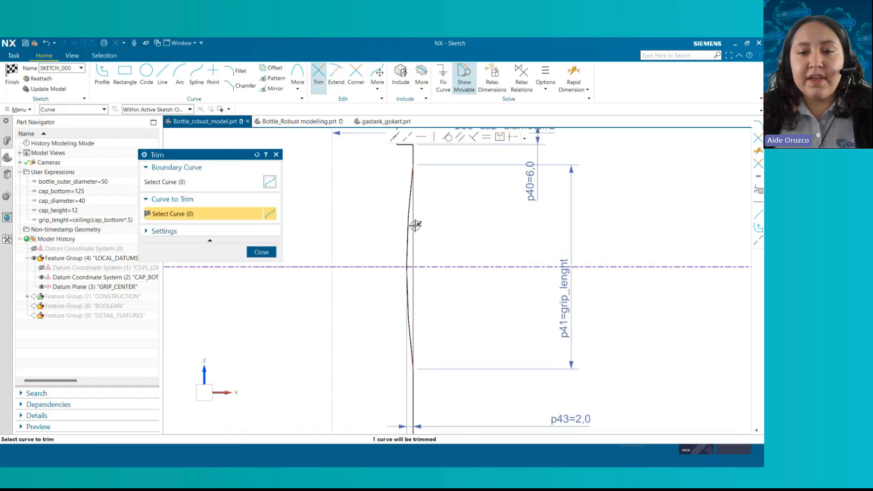
click(413, 227)
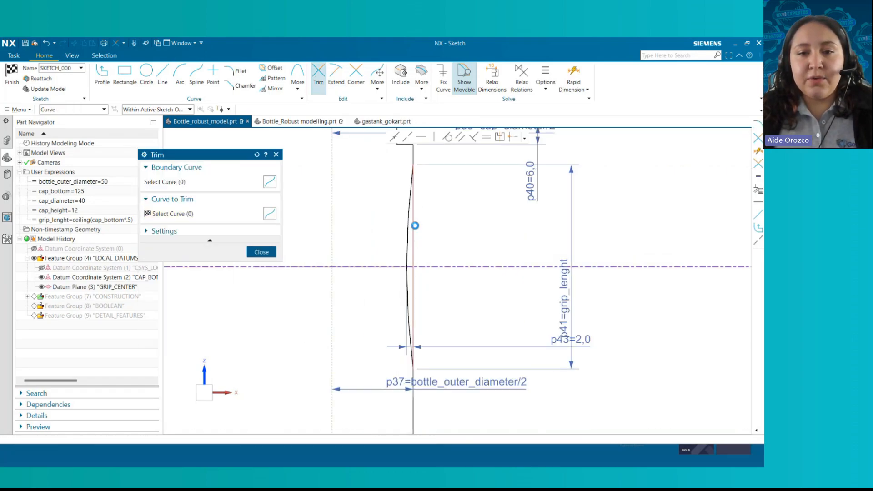
click(261, 252)
scroll(476, 238, down, 3)
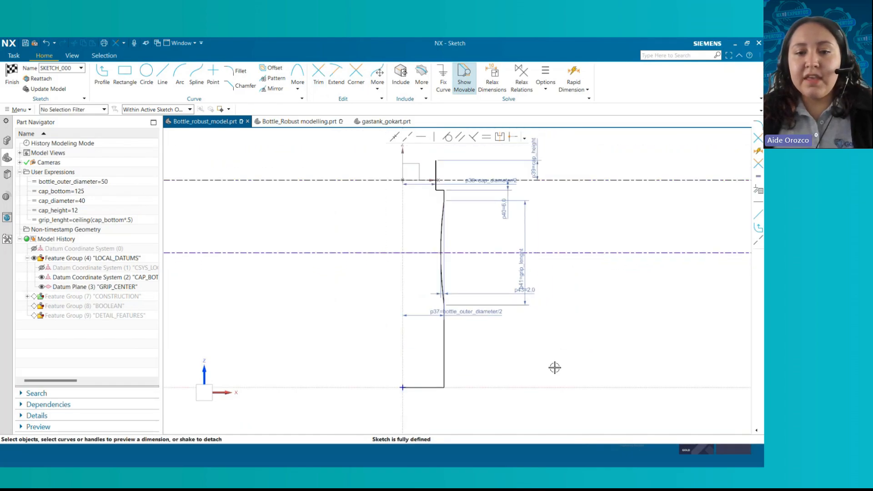
drag(536, 175, 591, 154)
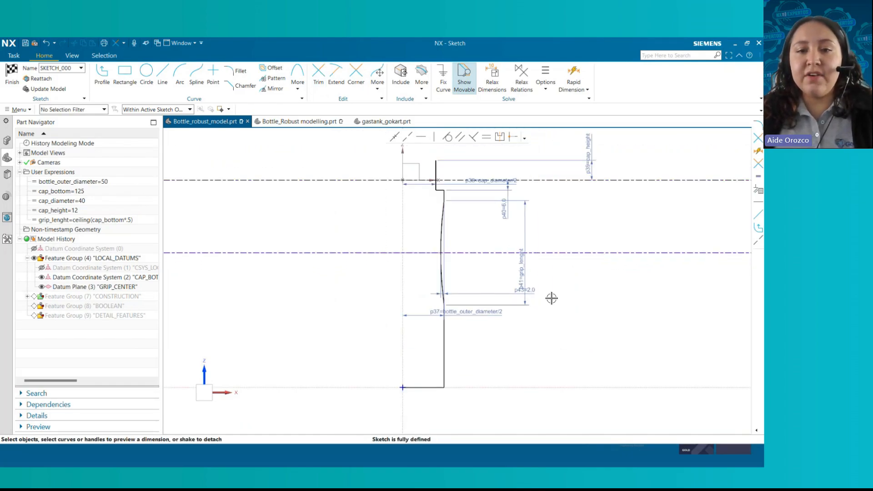
click(11, 75)
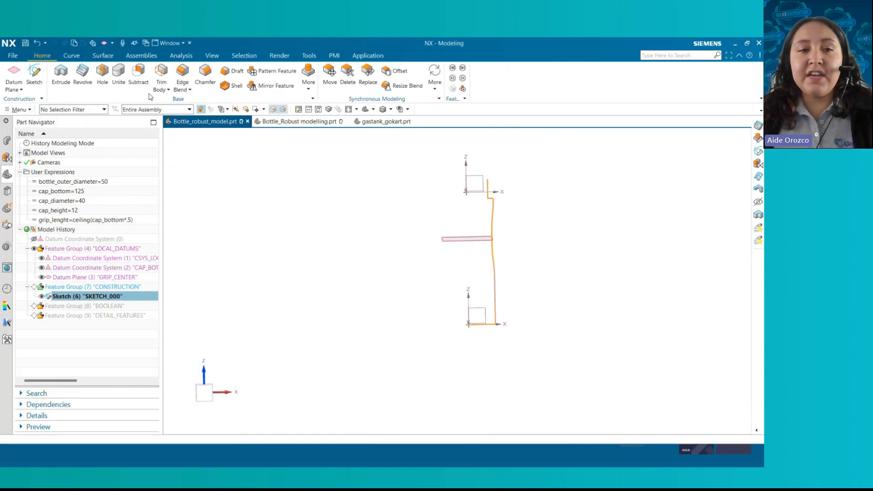
Start a Revolve with all curves of SKETCH_000 as its section, using the Feature Curves selection rule.
click(82, 82)
drag(193, 154, 218, 141)
click(282, 133)
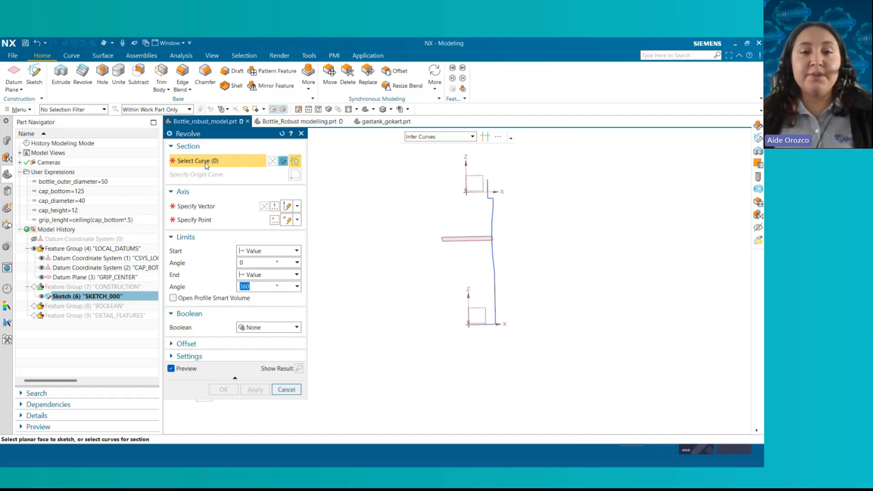
click(473, 137)
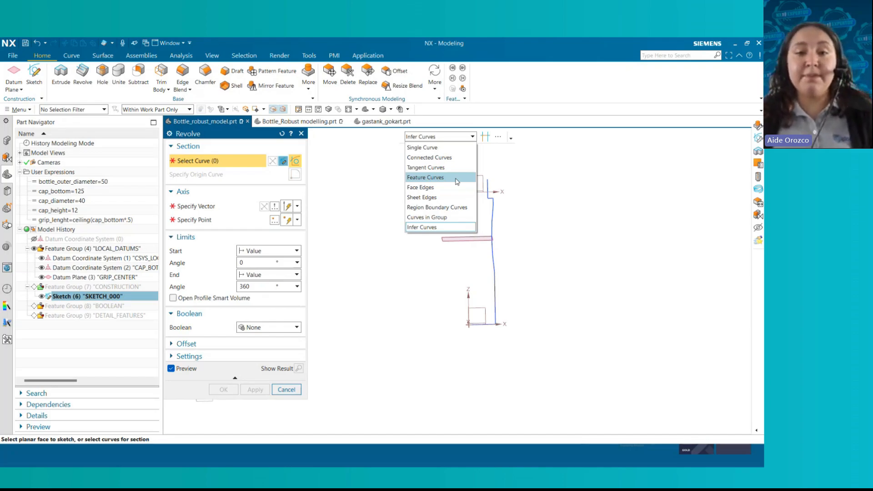
click(430, 178)
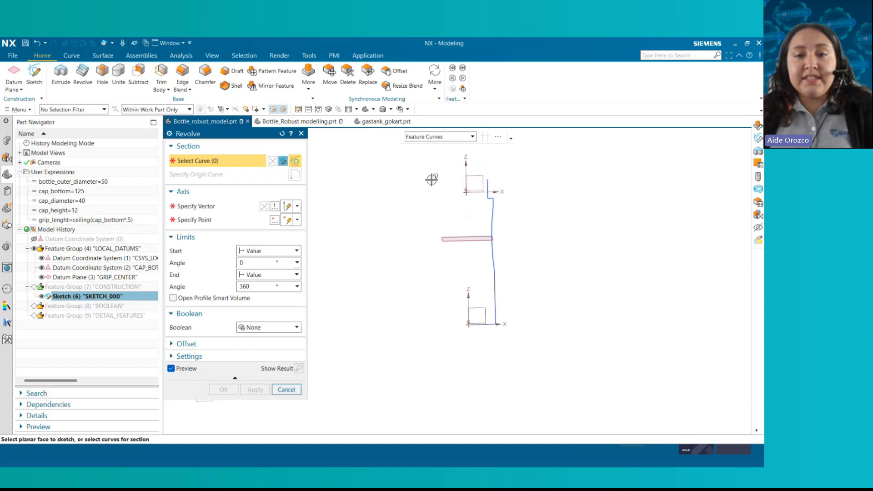
click(492, 204)
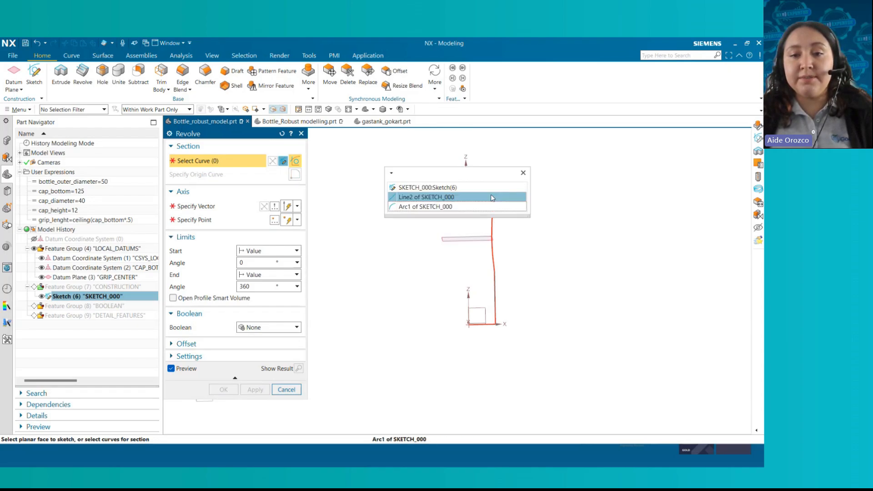
click(455, 188)
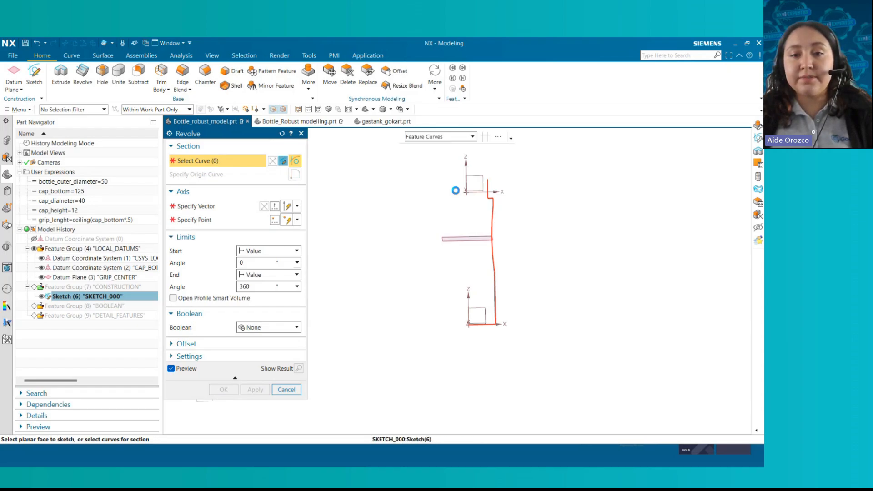
Revolve the profile 360° about the Z axis of the local datum at the bottle's base, with Boolean set to None.
click(189, 208)
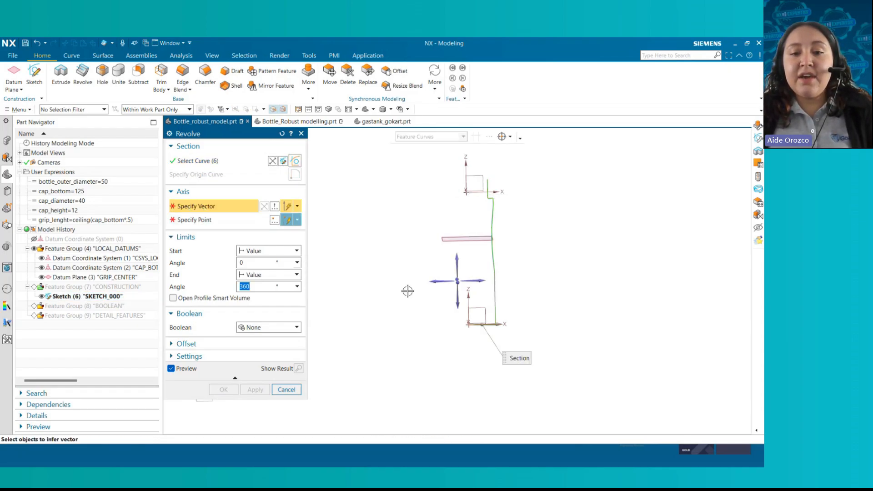
click(468, 301)
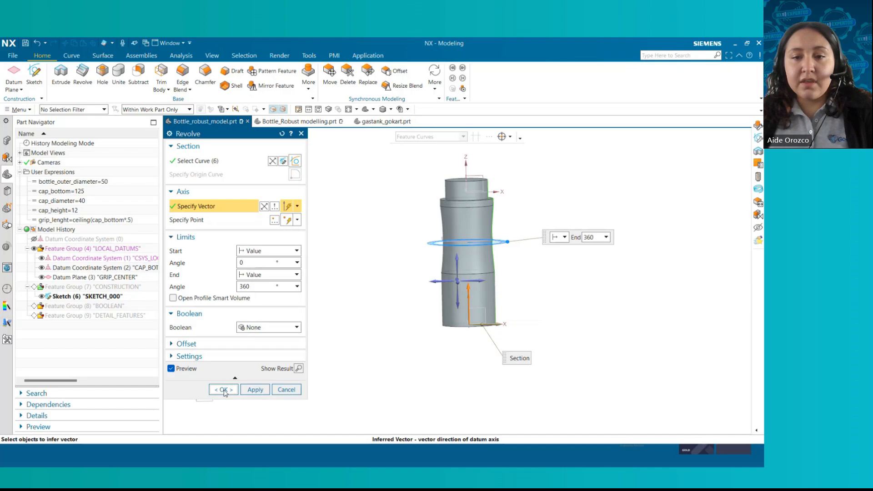
click(223, 389)
Inspect the revolved bottle's underside and reopen SKETCH_000 in the CONSTRUCTION group using Edit with Rollback.
mouse_move(512, 306)
middle_down()
mouse_move(503, 302)
mouse_move(518, 306)
mouse_move(520, 298)
middle_up()
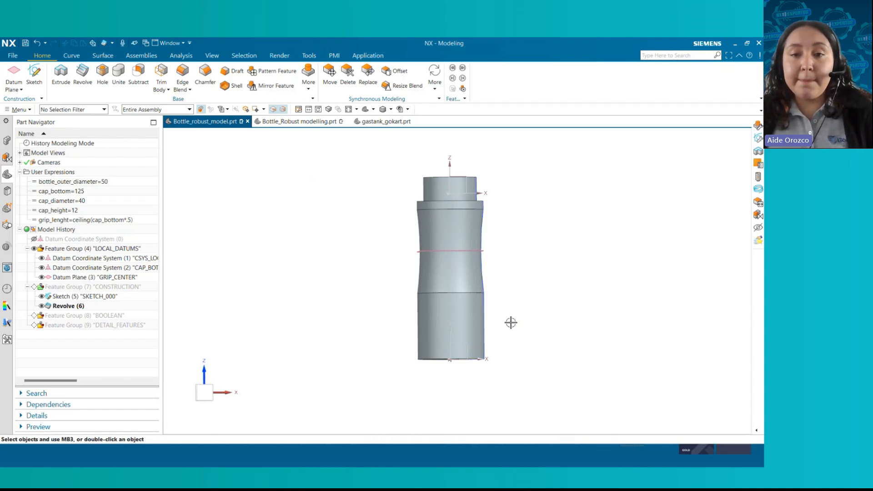
middle_drag(511, 322, 511, 302)
click(441, 340)
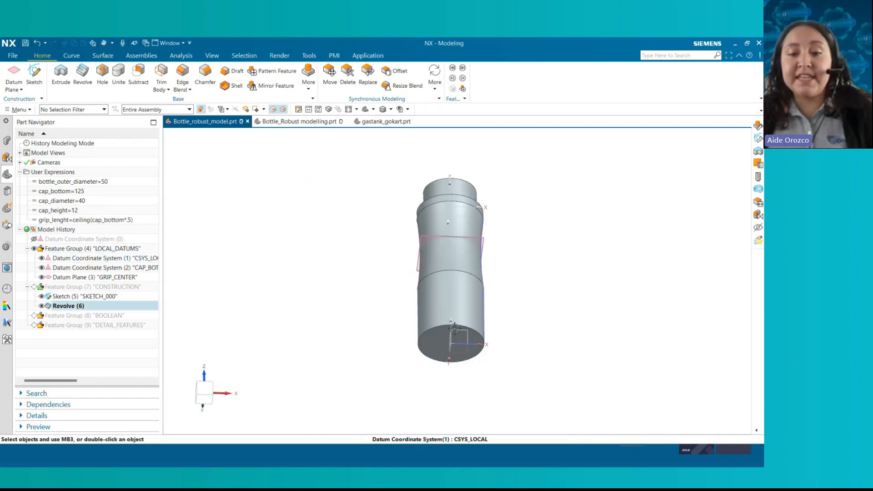
middle_drag(406, 276, 405, 302)
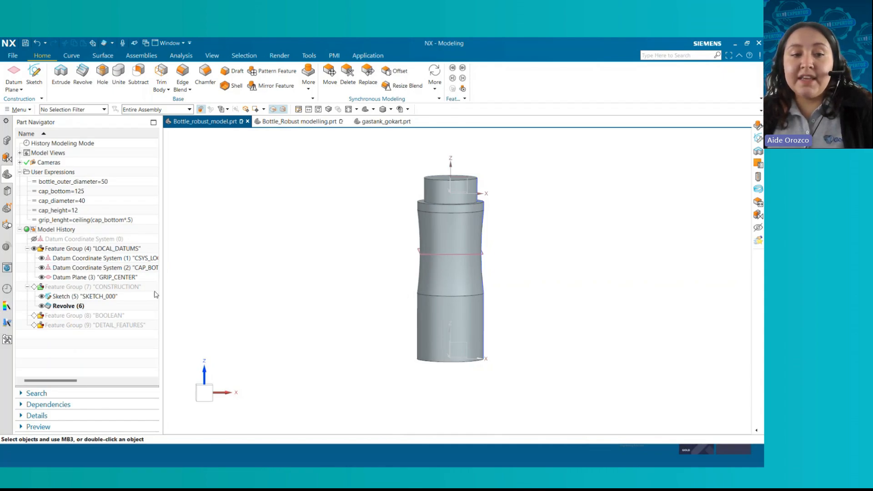
click(72, 307)
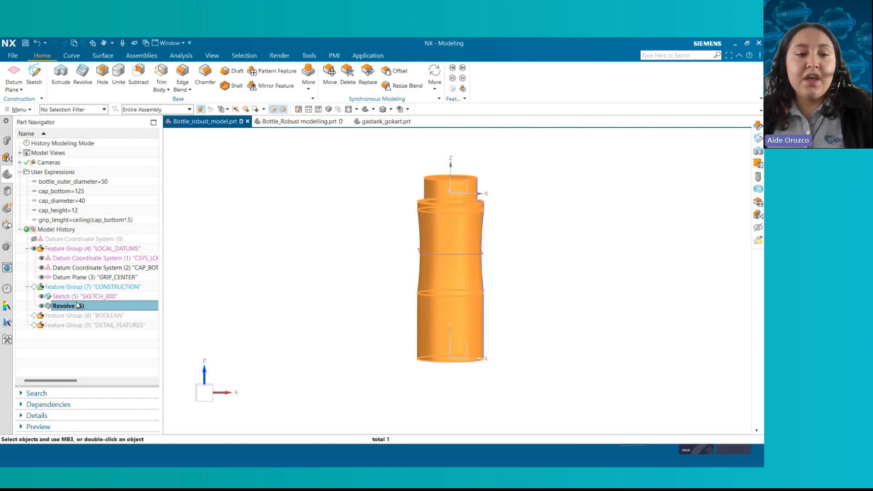
click(76, 298)
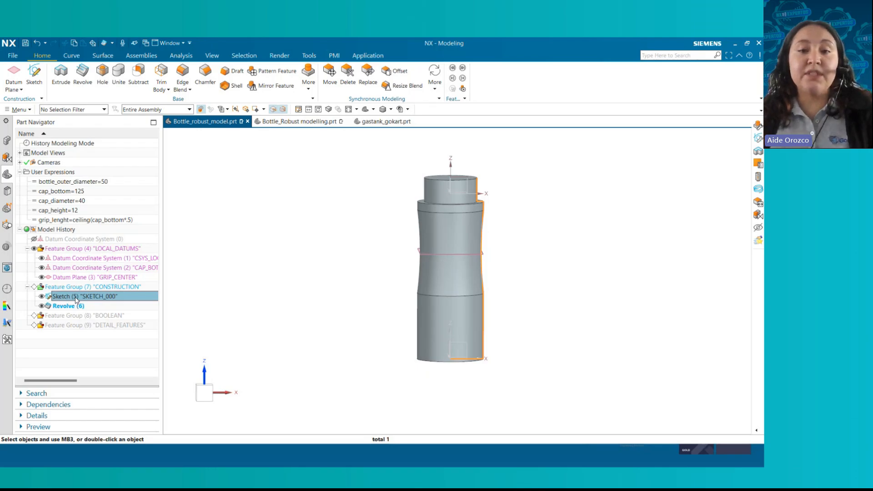
double_click(74, 296)
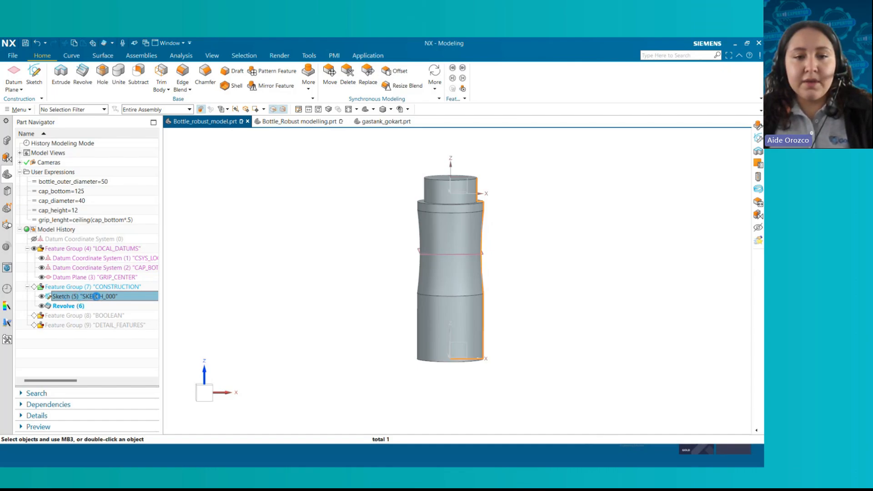
right_click(75, 298)
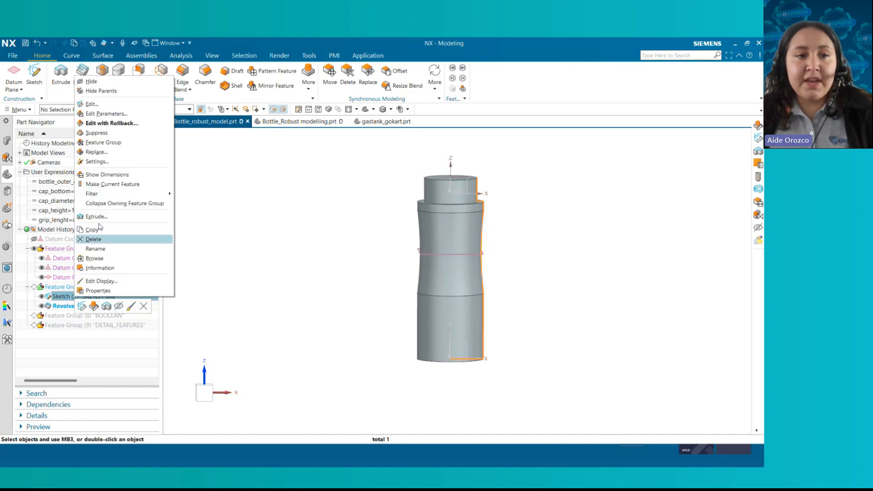
click(106, 124)
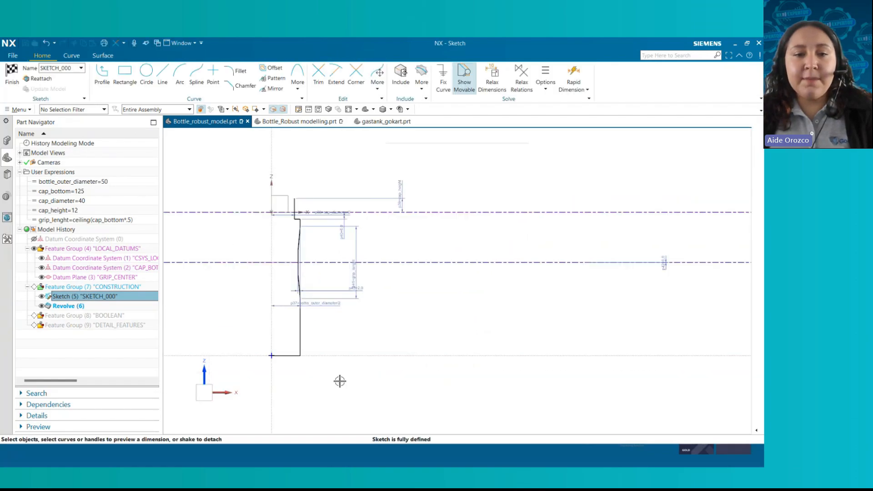
Sketch an upward-bulging three-point arc from the vertical axis to the bottom line, resized to about 10 mm wide and 5 mm high.
scroll(268, 373, up, 6)
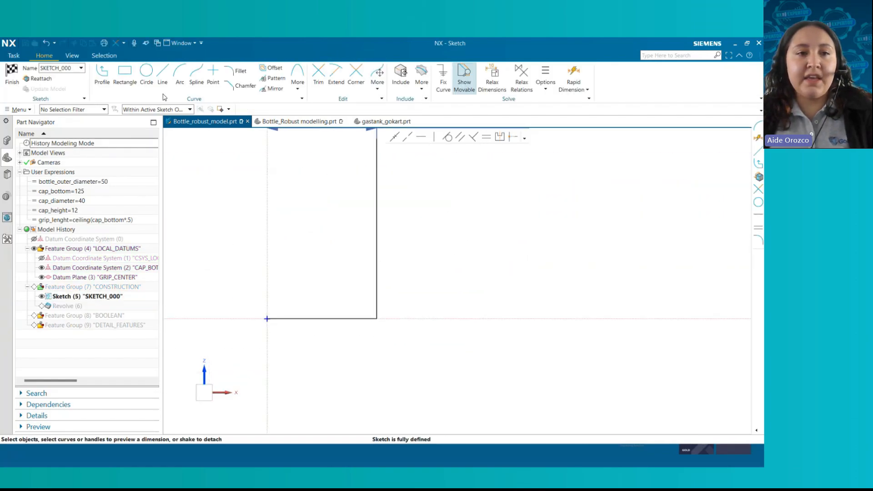
click(180, 75)
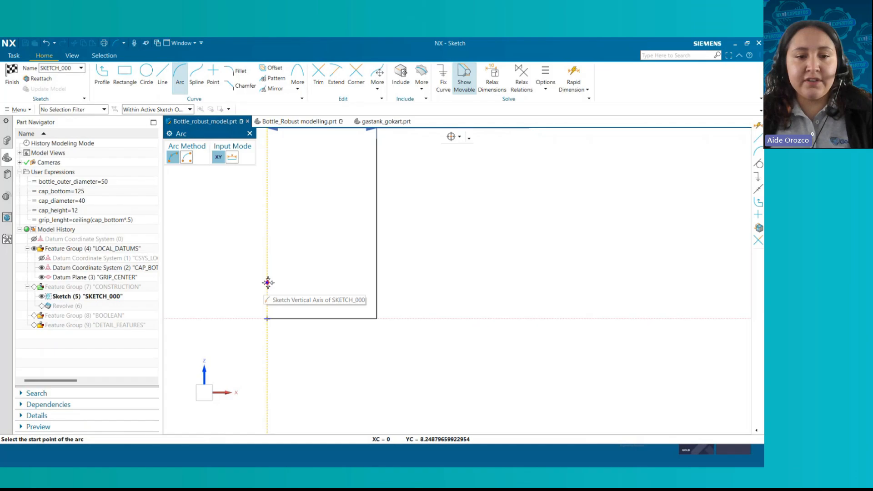
click(268, 283)
click(340, 318)
click(317, 289)
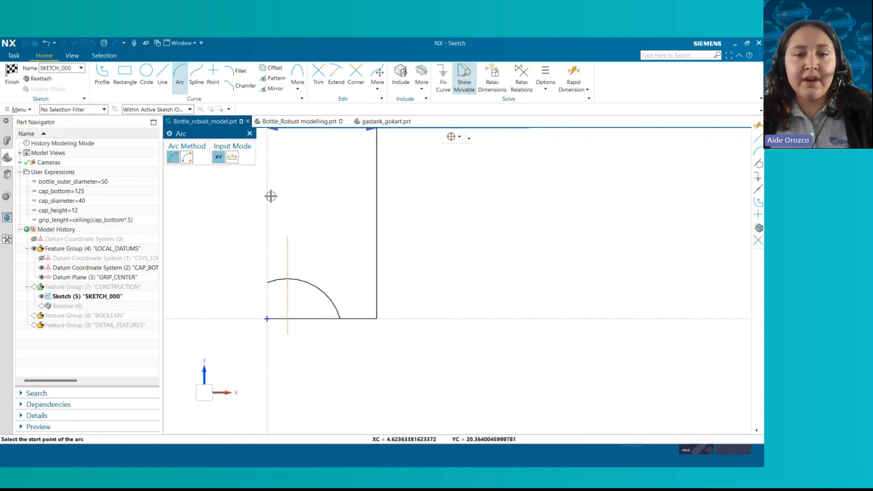
click(249, 133)
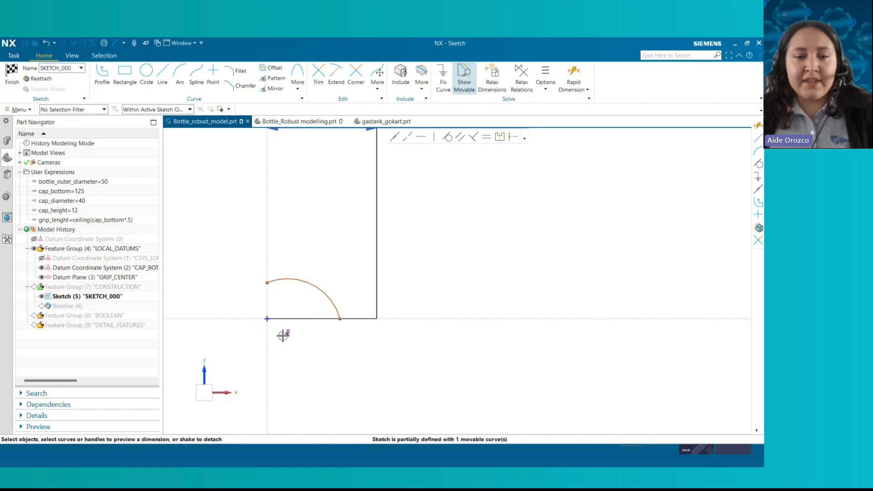
drag(287, 334, 273, 346)
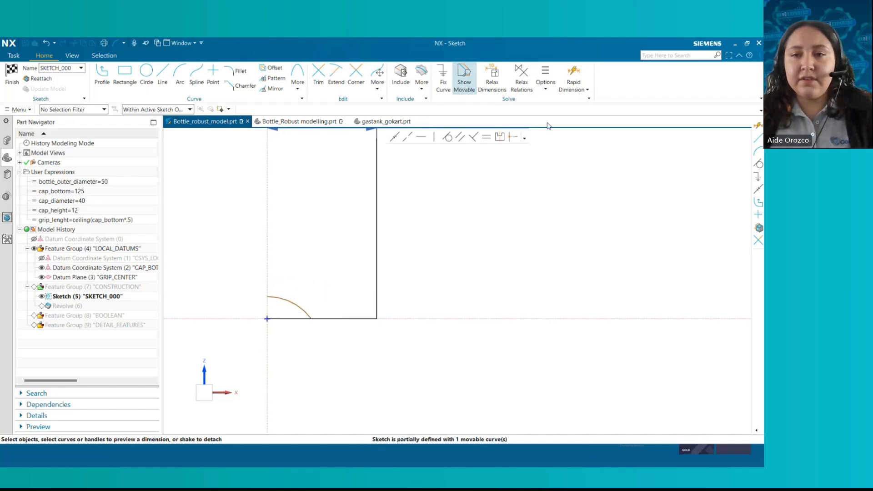
Dimension the base arc's height on the vertical axis as 3 mm above the bottom line.
click(570, 81)
scroll(510, 301, down, 2)
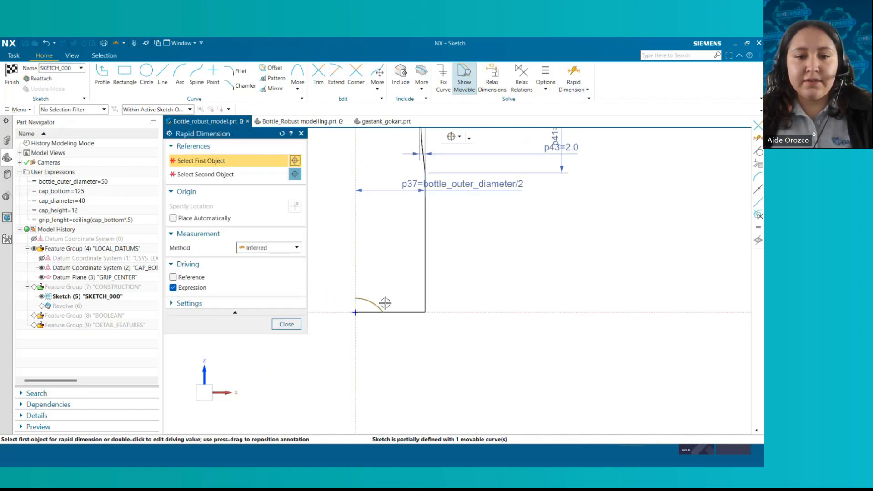
click(357, 299)
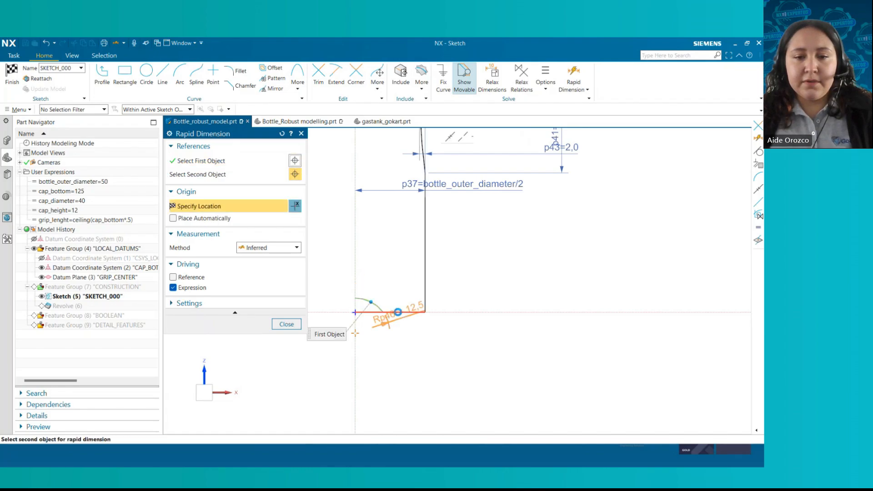
click(328, 327)
click(323, 358)
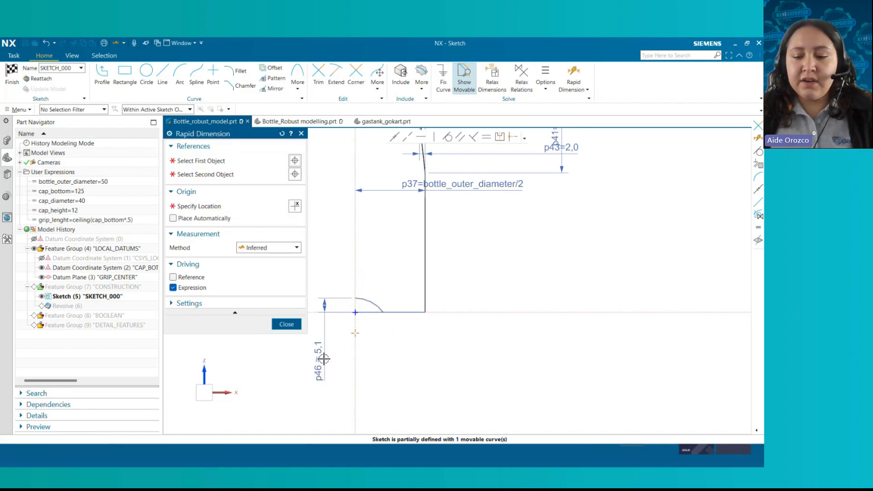
Dimension the horizontal distance from the base arc's outer endpoint to the profile's bottom corner as 10 mm.
click(380, 311)
click(423, 313)
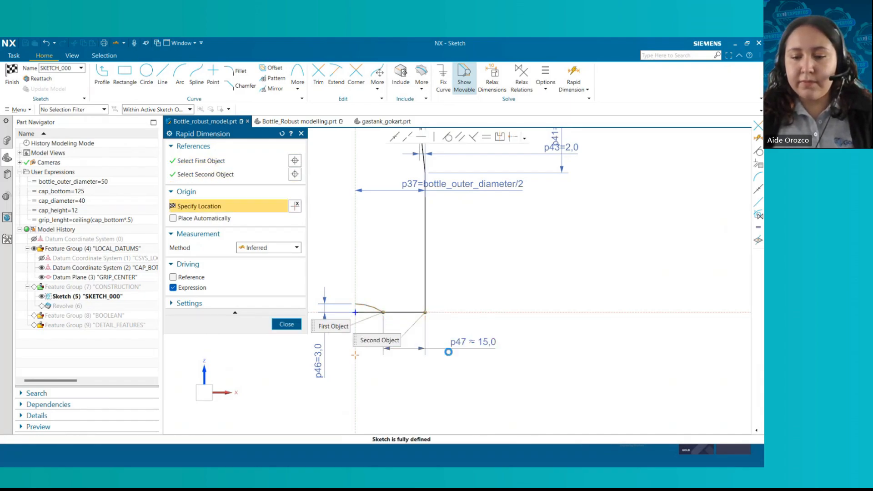
click(448, 352)
text(10)
key(Return)
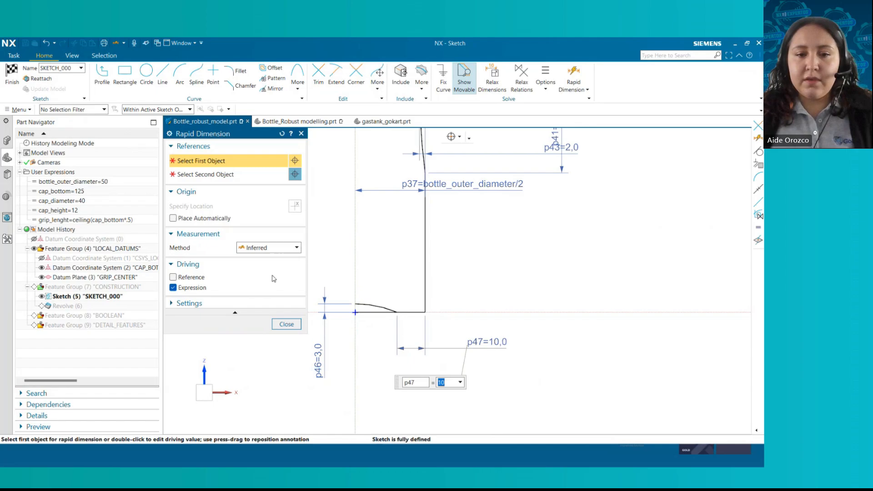
click(287, 324)
Trim the bottom line segment beneath the base arc and finish the sketch.
key(t)
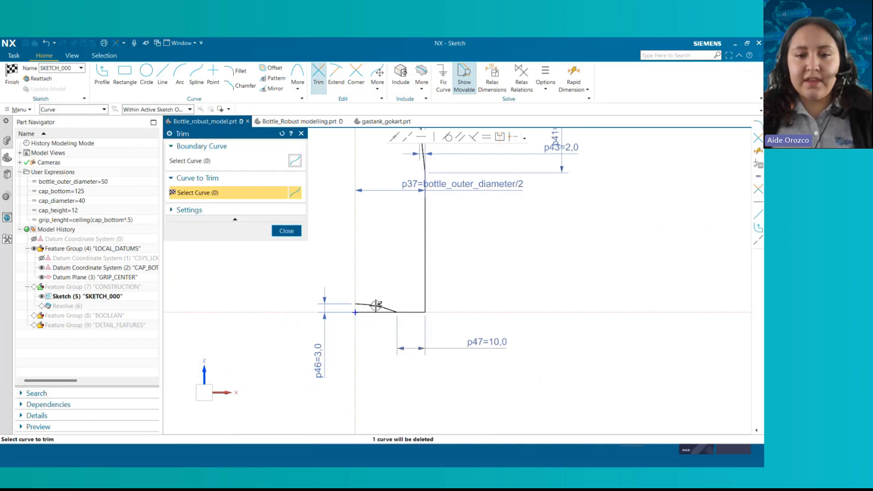
click(286, 231)
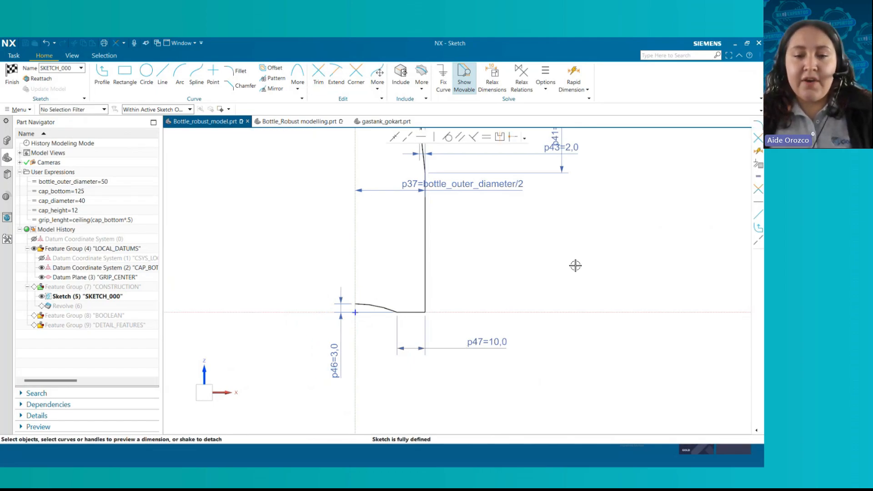
scroll(573, 261, up, 2)
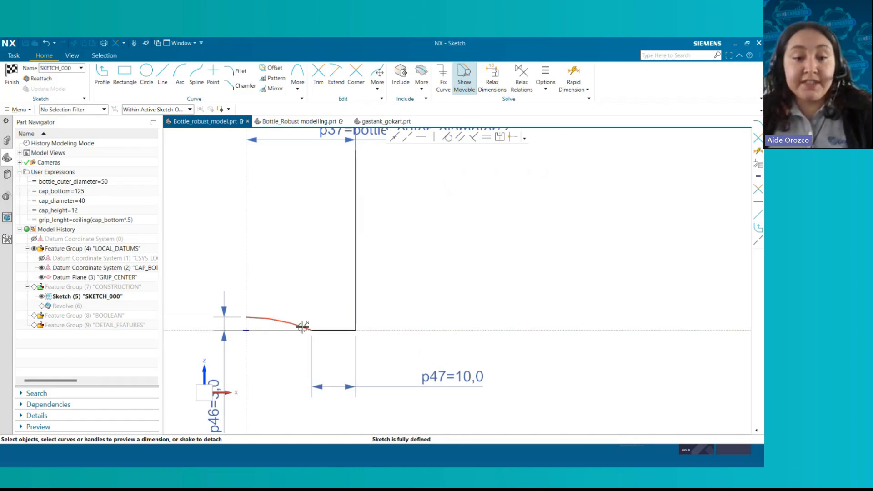
scroll(506, 298, down, 1)
scroll(506, 298, down, 1)
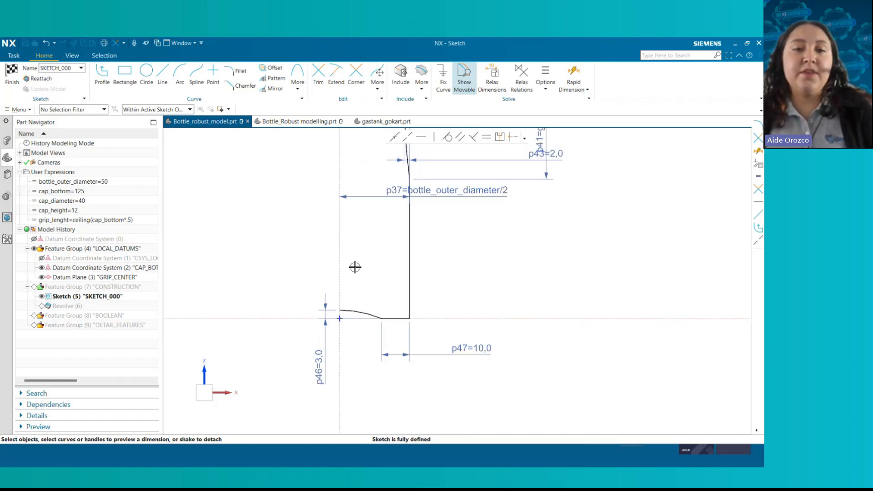
click(12, 77)
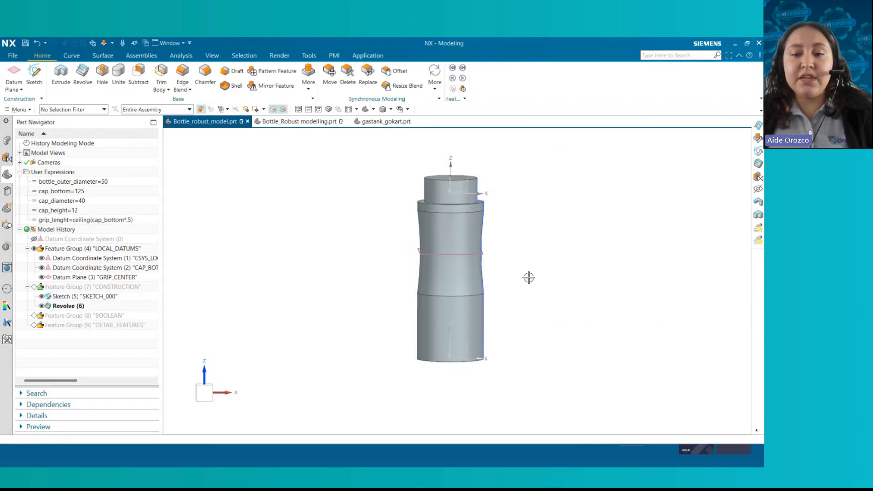
middle_drag(529, 277, 526, 232)
scroll(526, 231, down, 3)
middle_drag(380, 274, 406, 270)
mouse_move(560, 260)
middle_down()
mouse_move(563, 246)
mouse_move(555, 249)
middle_up()
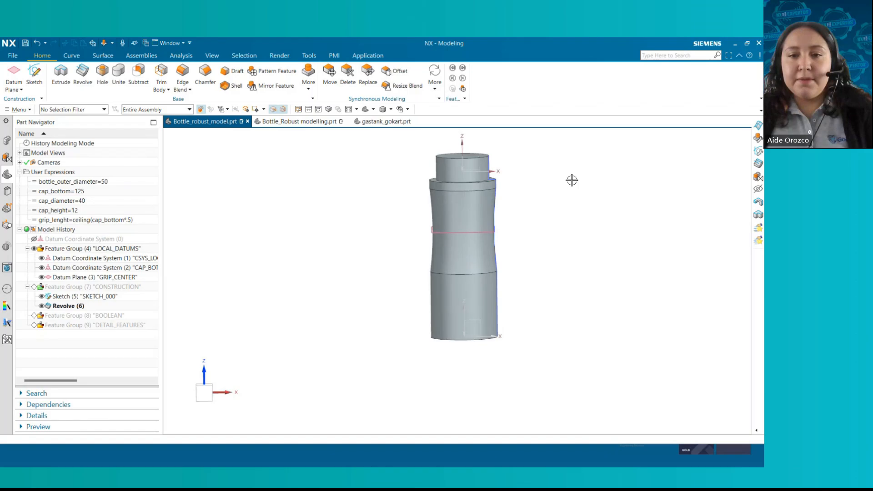
scroll(571, 232, up, 3)
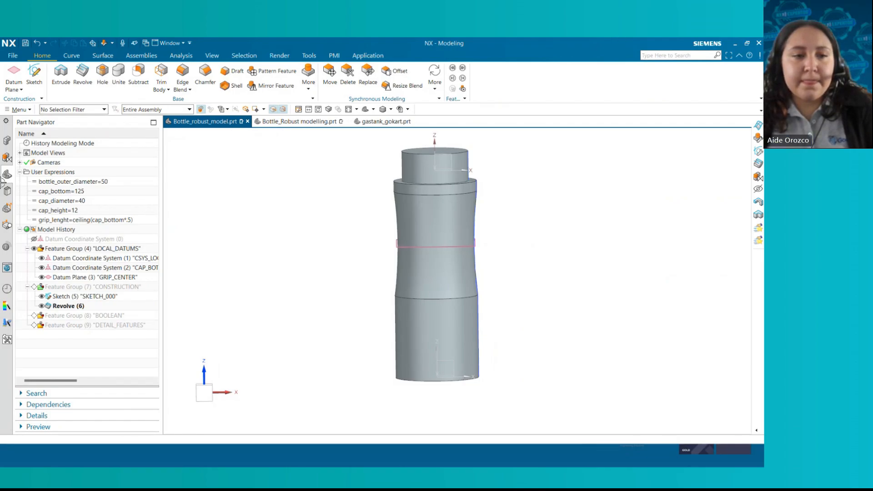
middle_drag(473, 230, 282, 291)
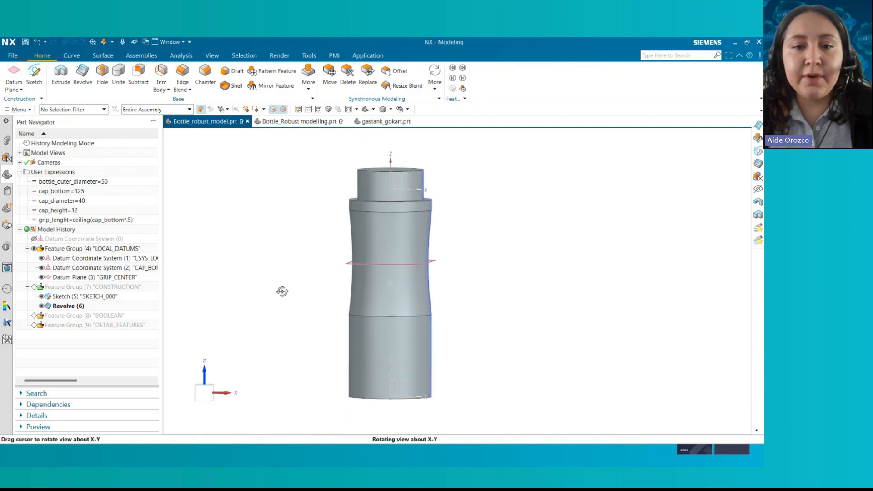
Set the cap_bottom user expression of the bottle to 100.
click(72, 181)
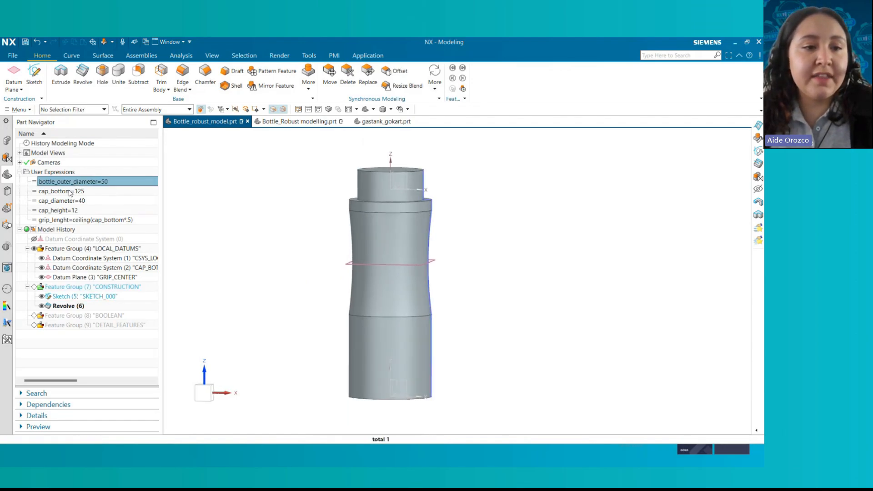
click(71, 192)
click(71, 182)
click(73, 191)
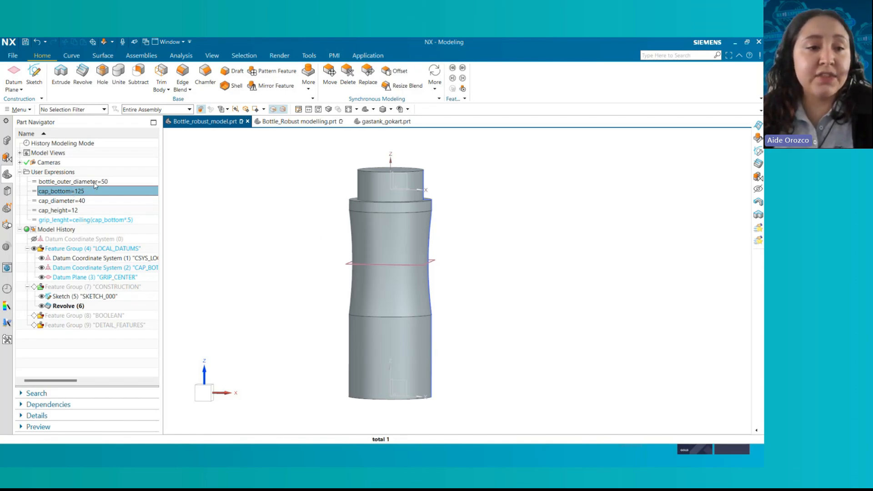
click(78, 182)
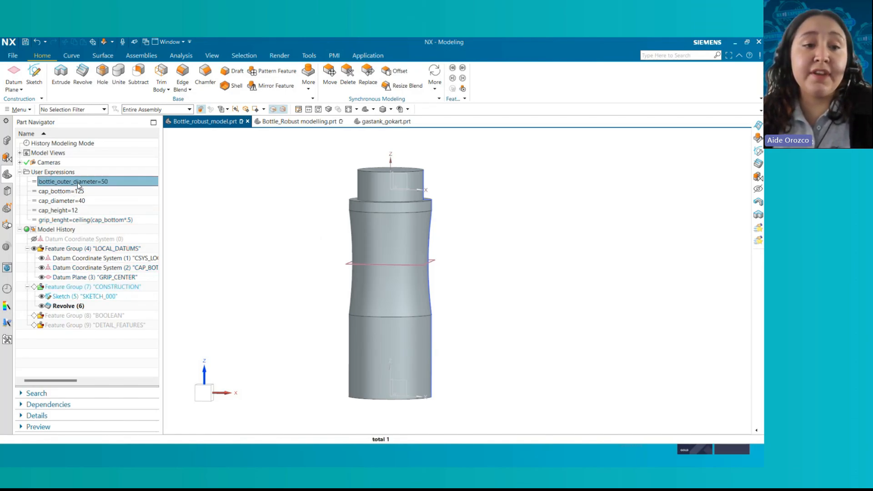
click(77, 192)
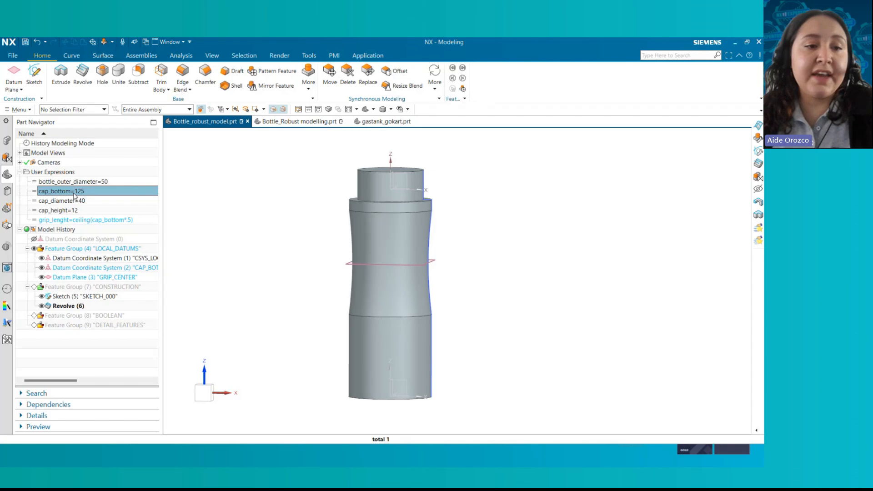
double_click(74, 193)
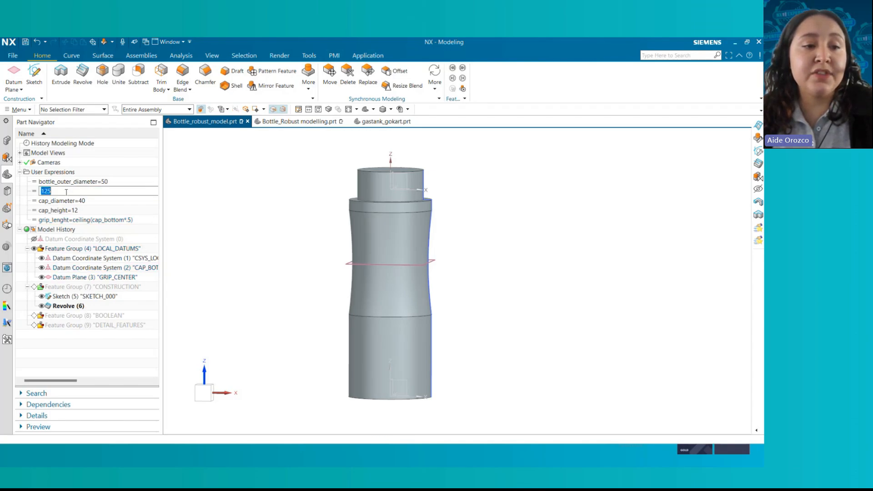
drag(53, 191, 44, 191)
text(00)
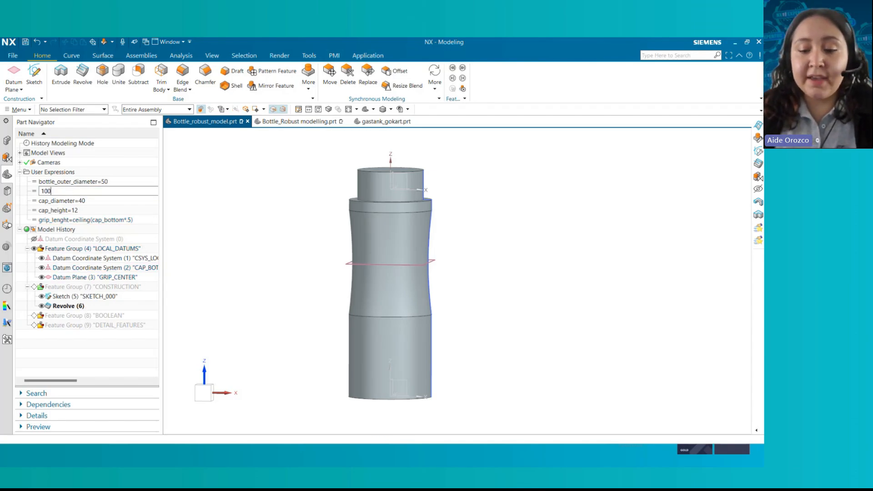
key(Return)
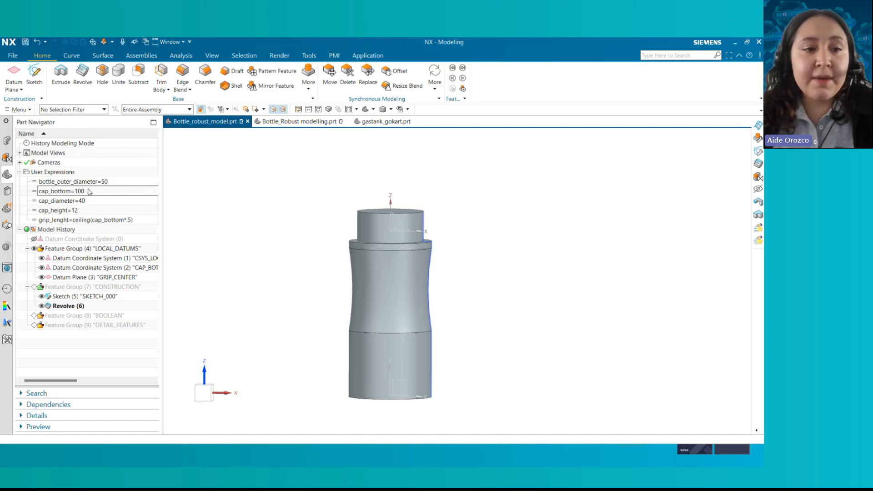
Set the bottle_outer_diameter user expression to 60 to widen the bottle body.
double_click(84, 182)
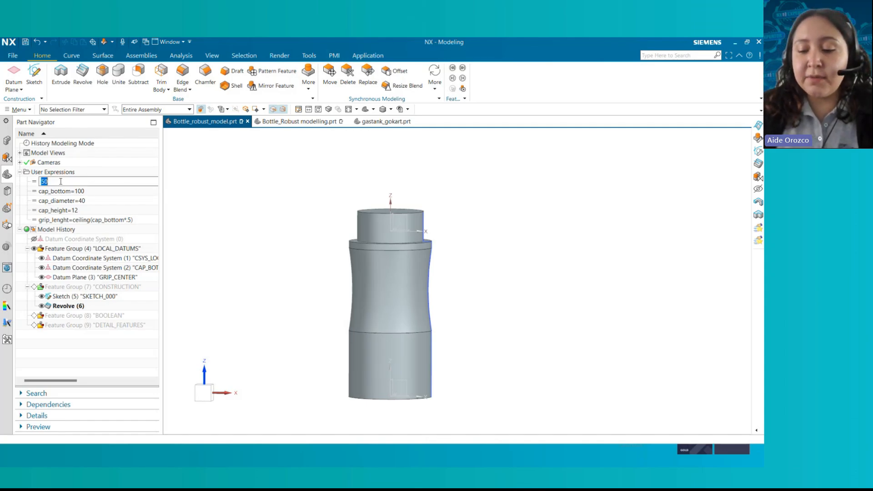
text(60)
key(Return)
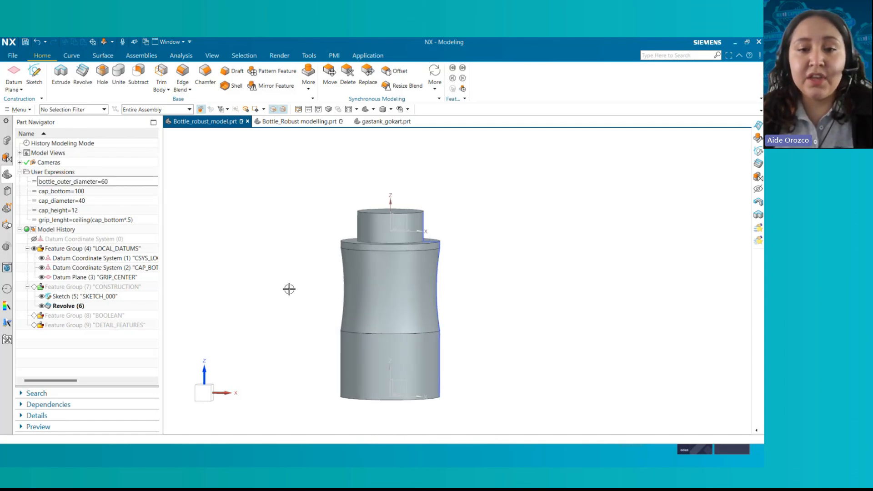
middle_drag(289, 289, 472, 292)
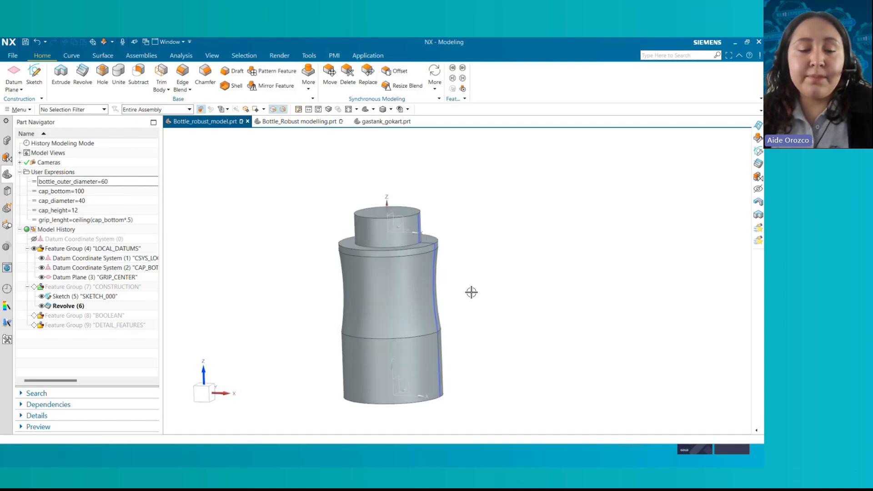
scroll(309, 269, down, 3)
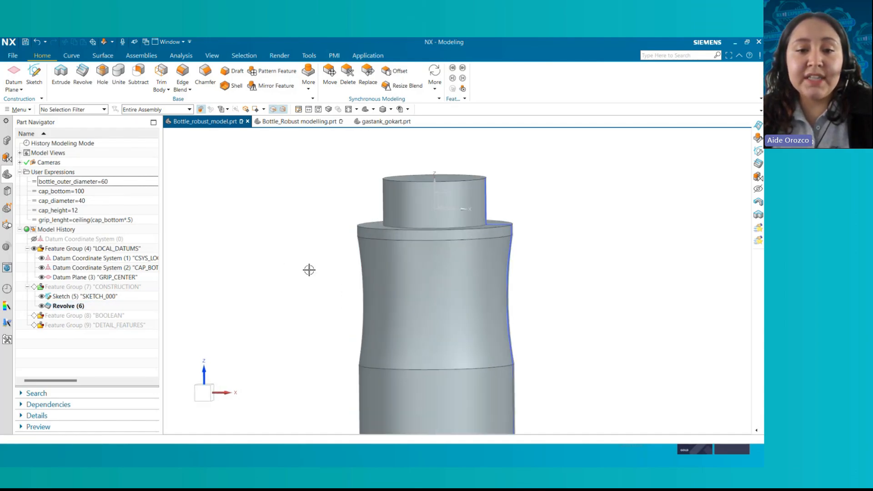
scroll(531, 319, up, 2)
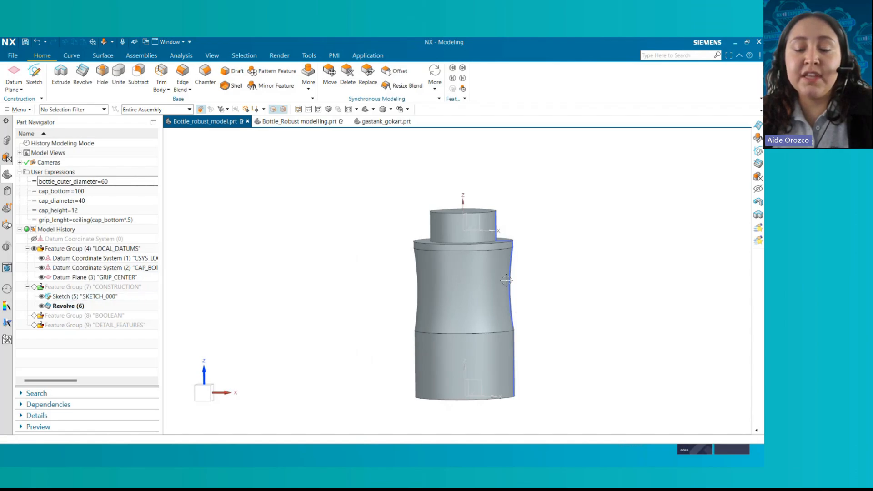
middle_drag(532, 282, 522, 255)
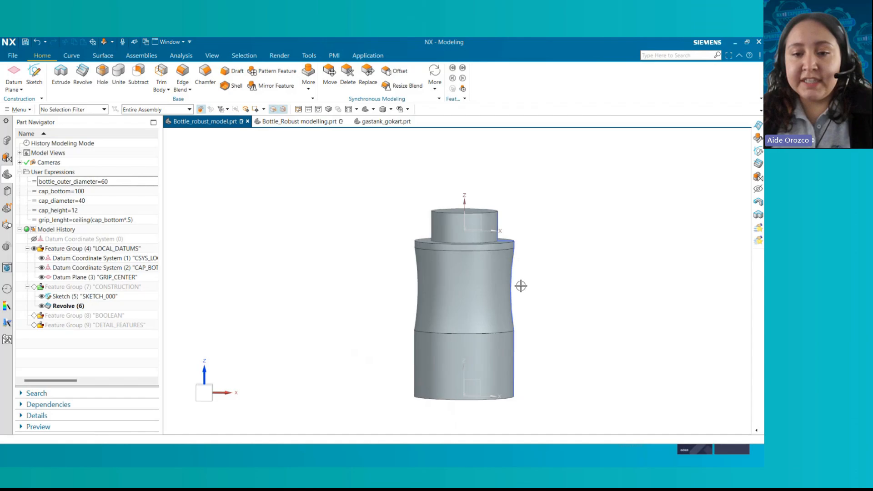
scroll(568, 322, down, 2)
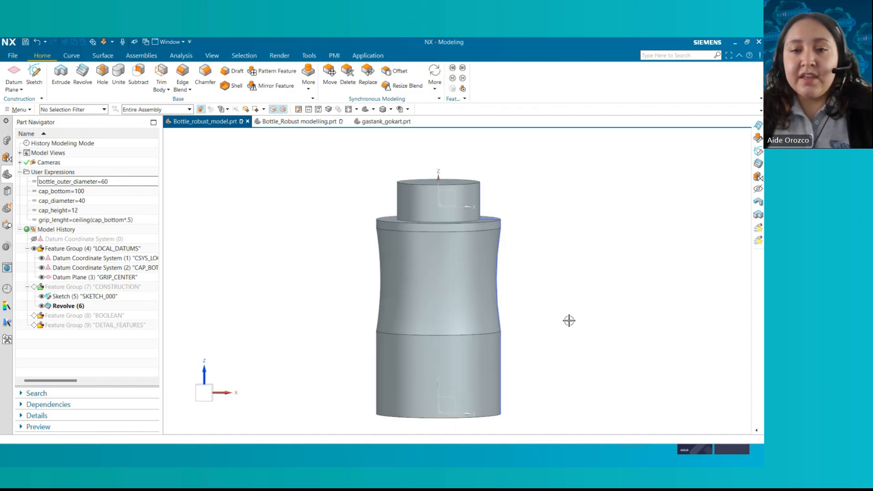
middle_drag(569, 320, 574, 324)
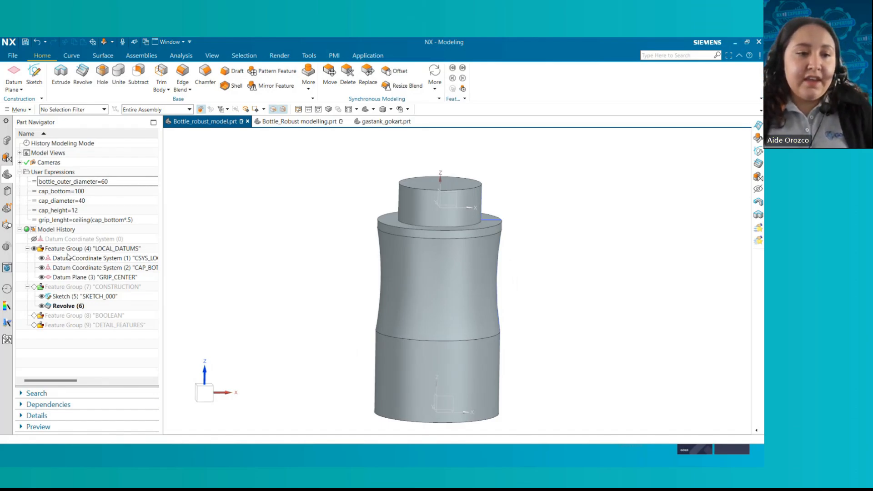
Review how the model history is organised into feature groups, including the GRIP_CENTER datum plane in LOCAL_DATUMS.
click(27, 248)
click(27, 258)
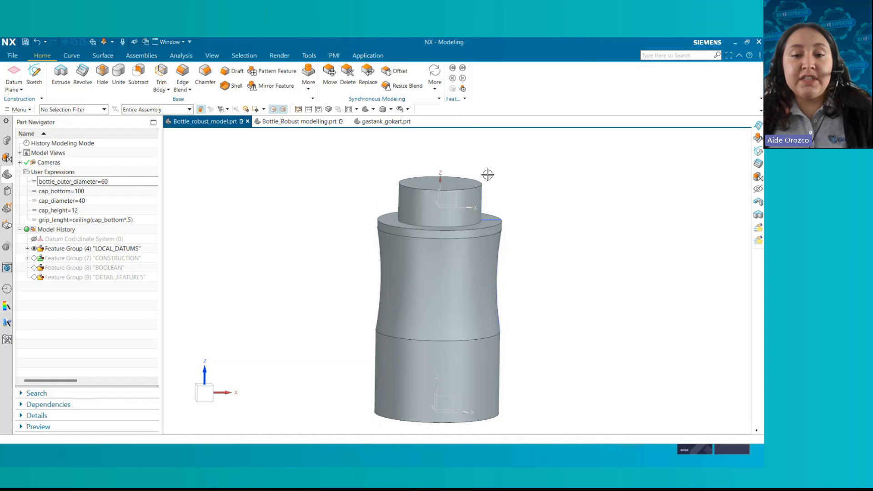
scroll(263, 282, down, 1)
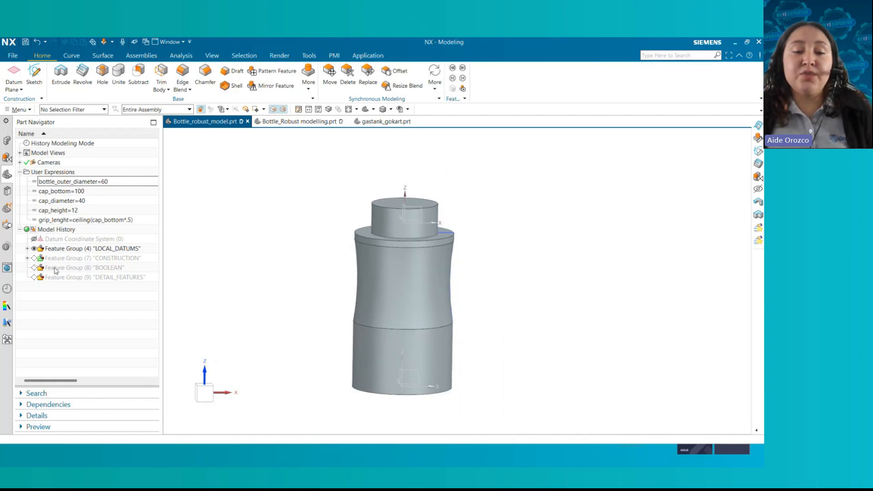
click(66, 271)
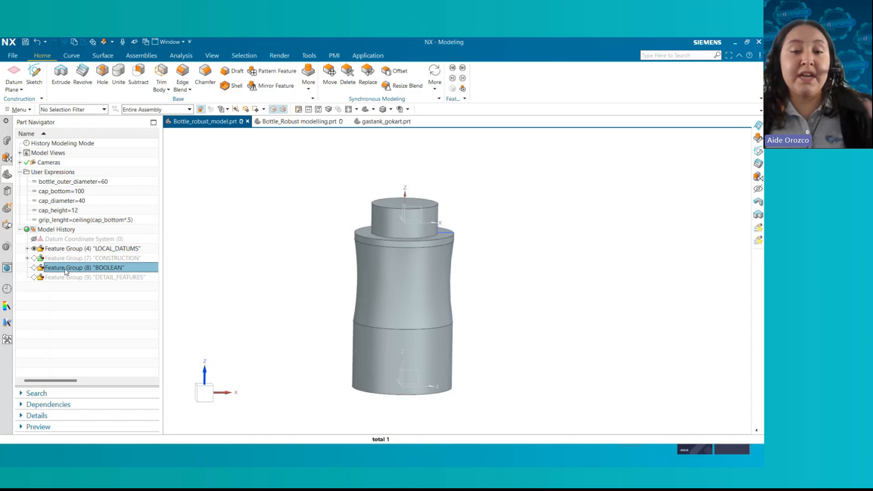
click(72, 279)
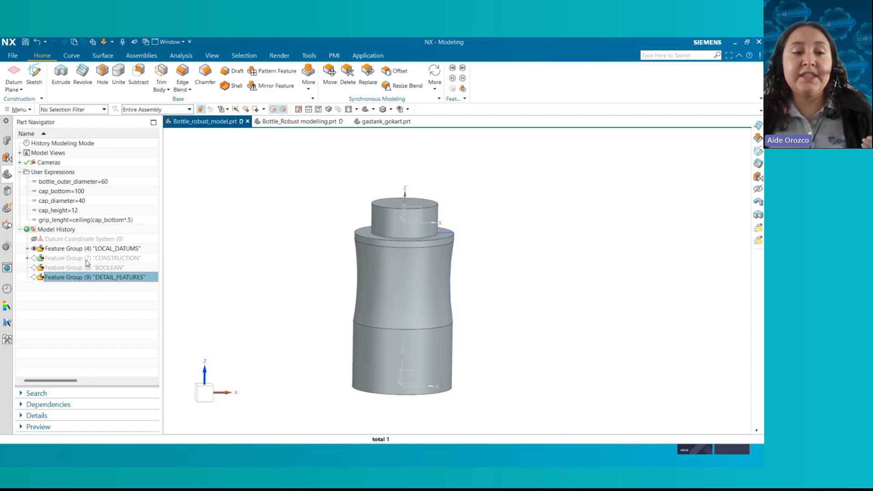
click(28, 249)
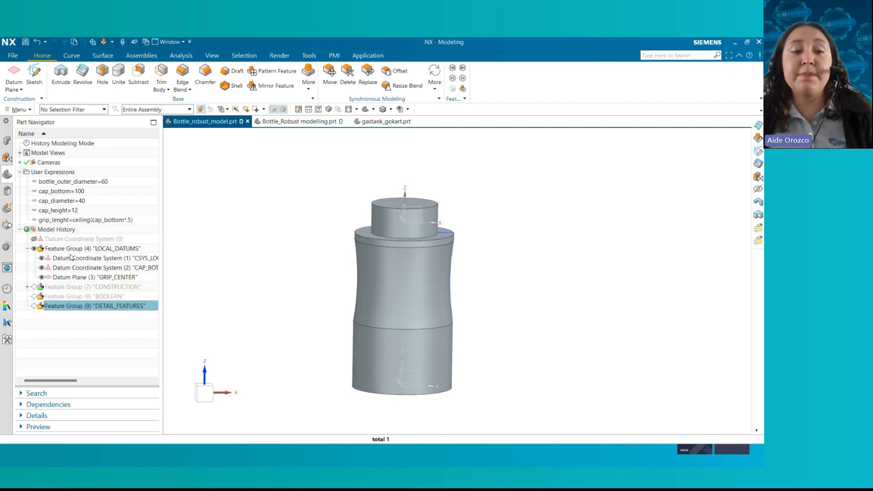
click(74, 278)
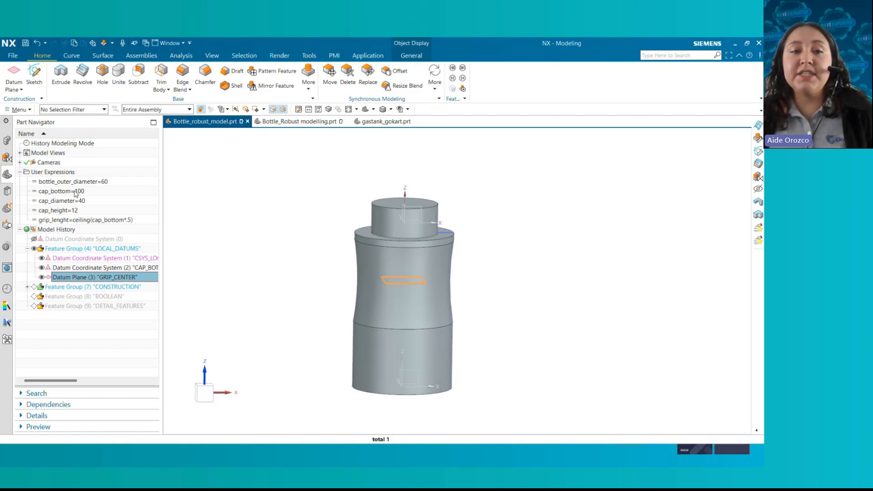
Switch to the finished bottle part Bottle_Robust modelling.prt and expand its user expressions.
click(271, 123)
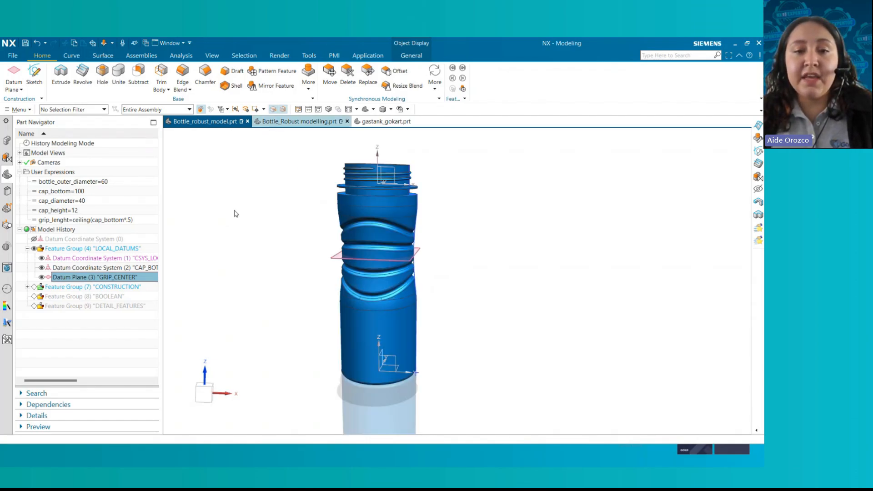
mouse_move(448, 230)
middle_down()
mouse_move(462, 227)
mouse_move(441, 217)
middle_up()
scroll(461, 228, up, 2)
scroll(441, 216, down, 1)
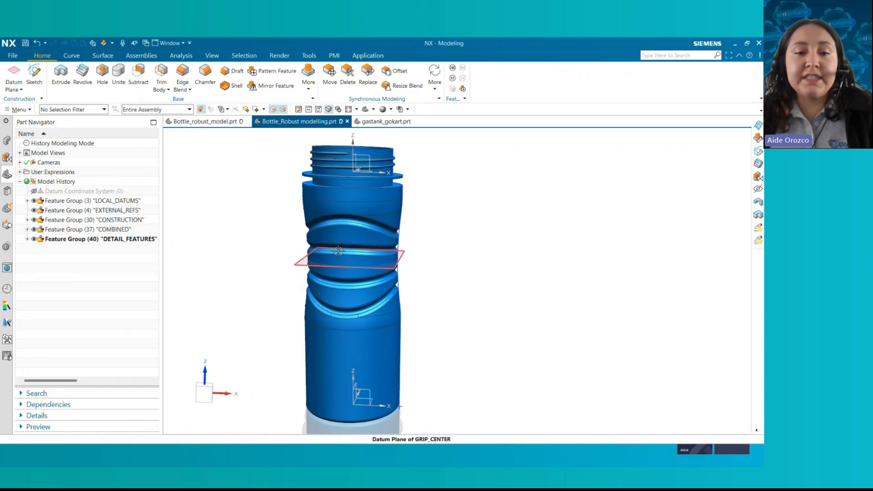
middle_drag(422, 294, 420, 290)
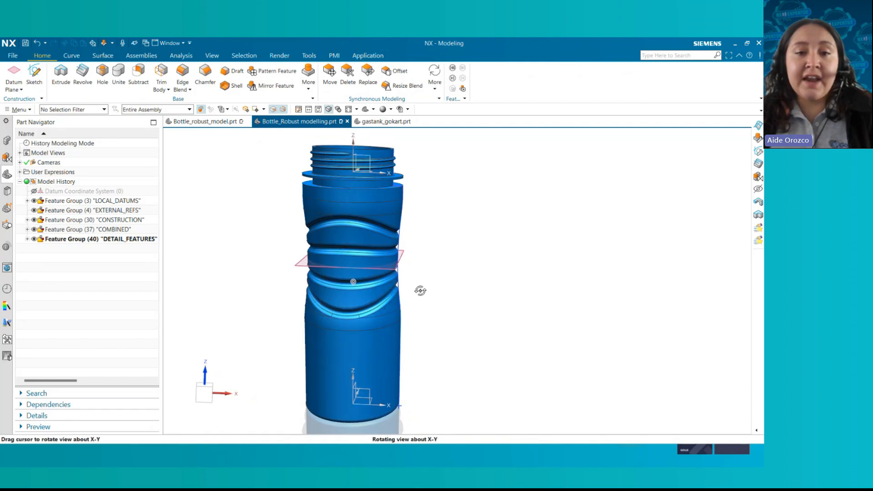
click(20, 171)
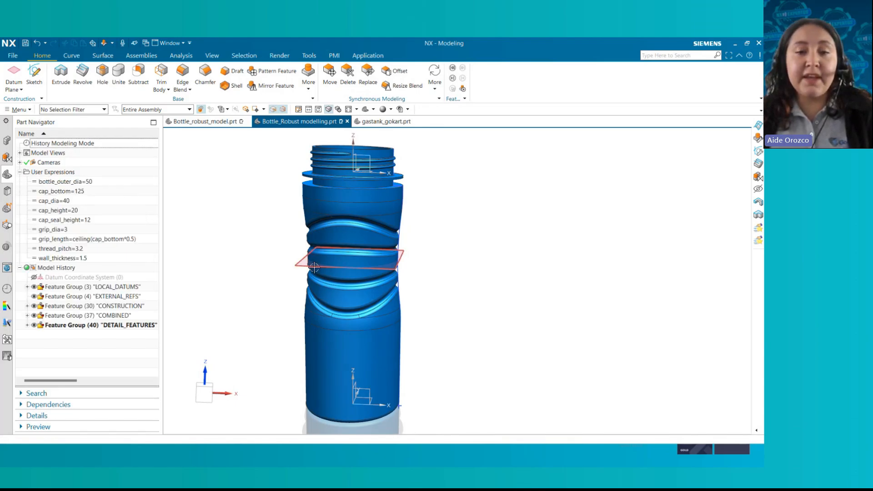
middle_drag(397, 259, 400, 263)
Set the finished bottle's bottle_outer_dia user expression to 60.
click(68, 182)
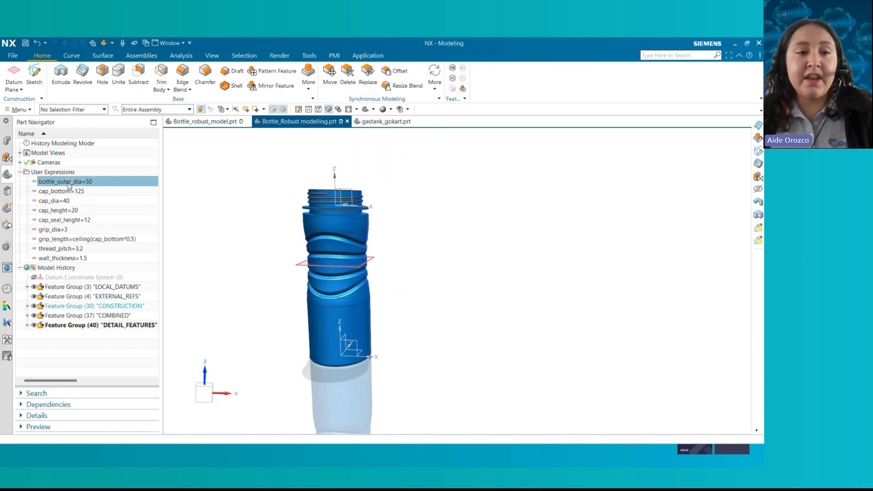
click(68, 182)
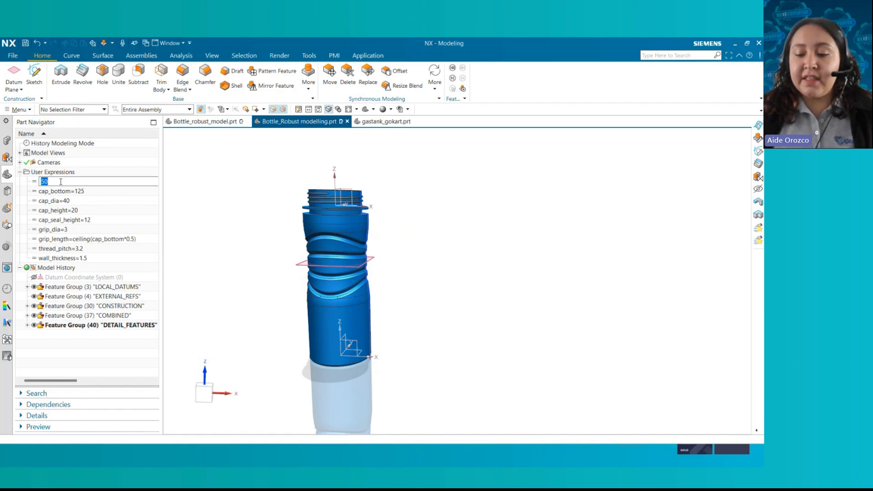
text(60)
key(Return)
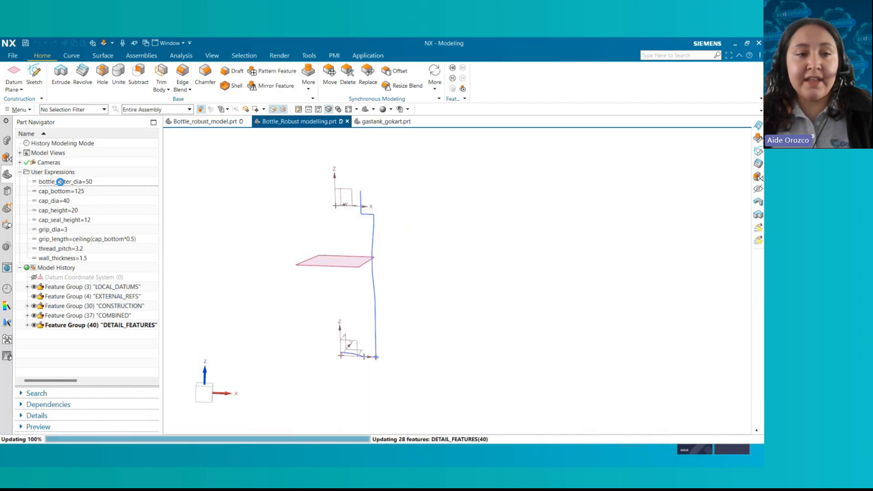
Set the finished bottle's cap_bottom user expression to 100.
double_click(79, 191)
text(100)
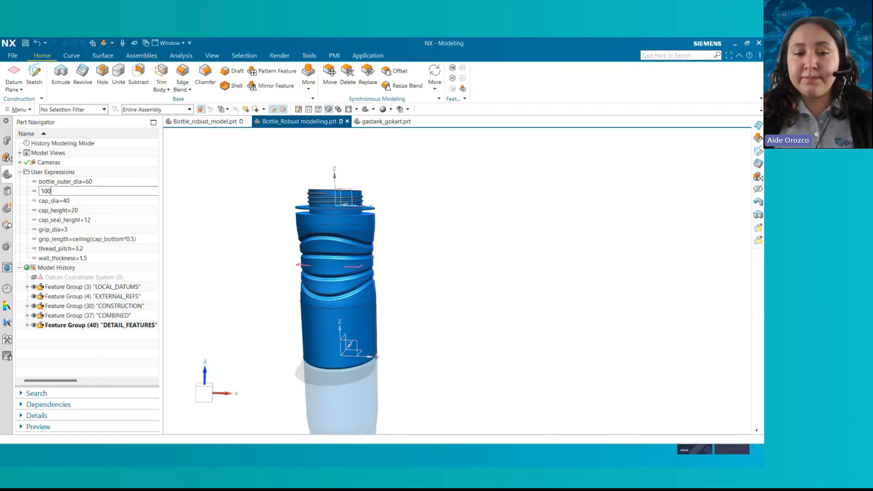
key(Return)
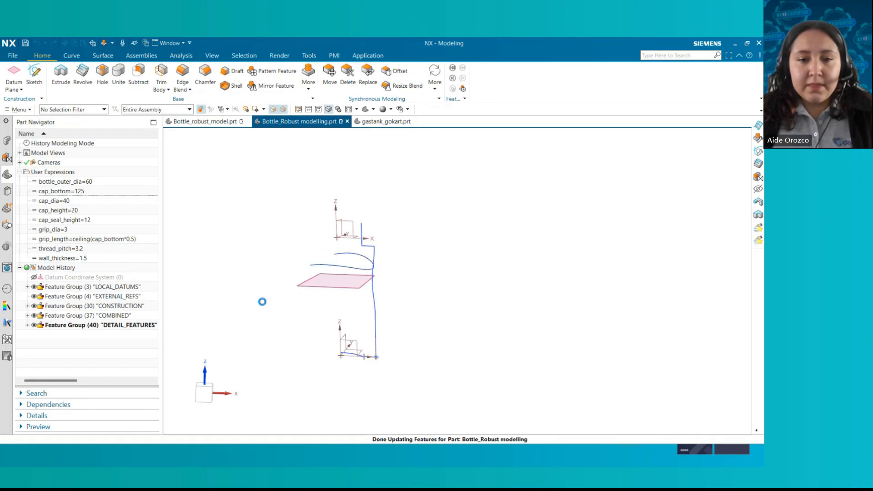
middle_drag(266, 318, 426, 272)
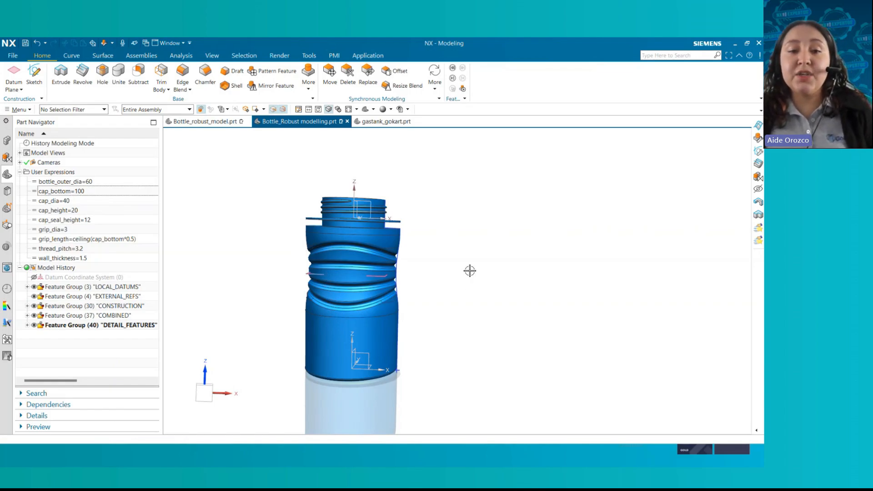
middle_drag(469, 271, 439, 276)
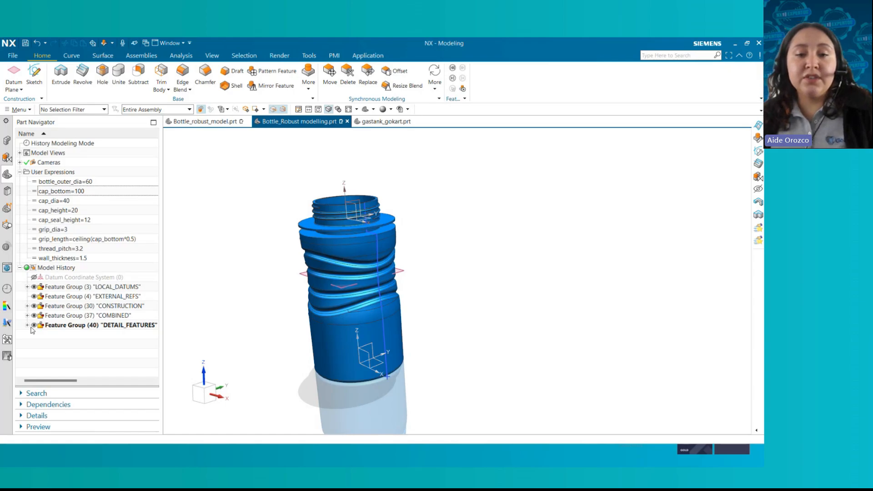
middle_drag(244, 318, 272, 305)
scroll(312, 303, up, 2)
scroll(273, 303, down, 2)
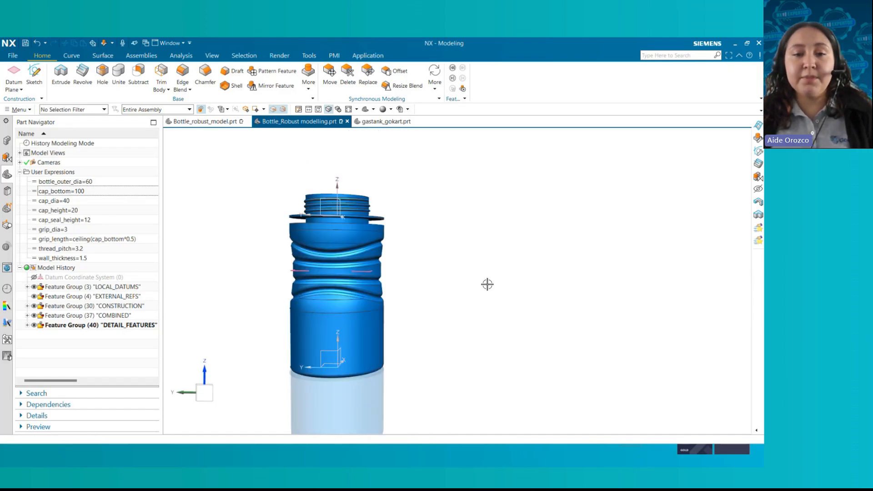
middle_drag(487, 284, 457, 286)
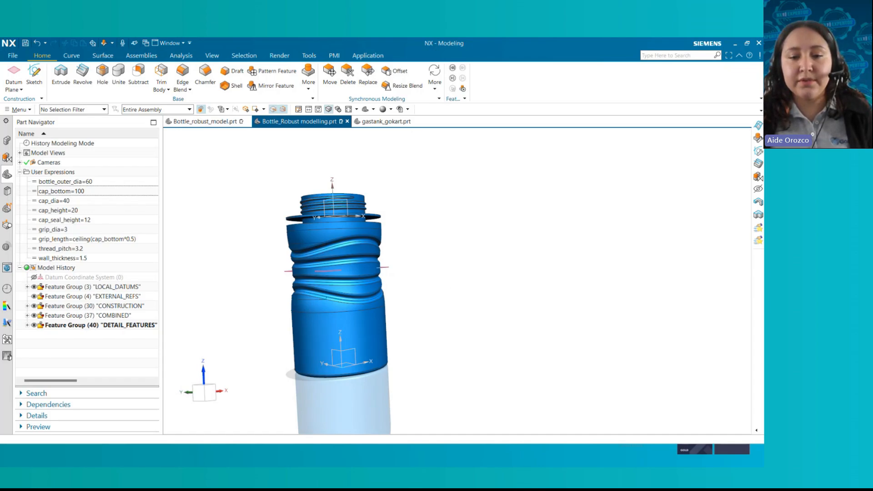
key(alt+Tab)
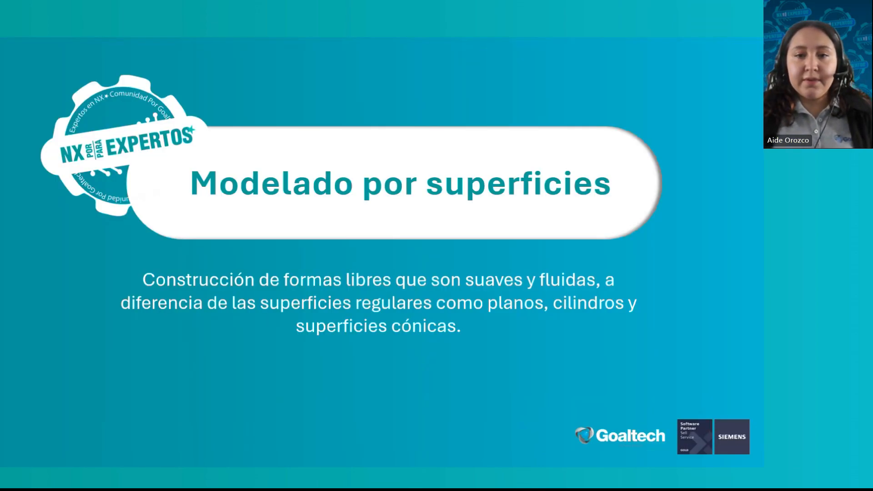
key(Right)
key(Left)
key(End)
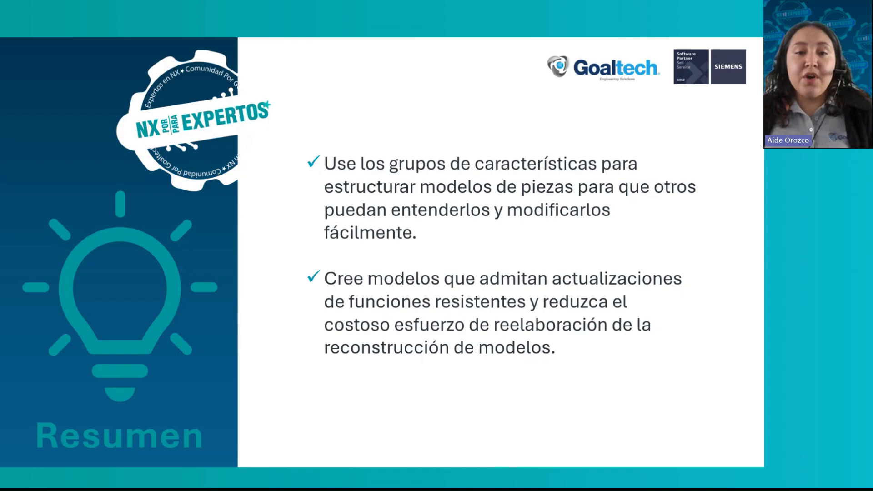
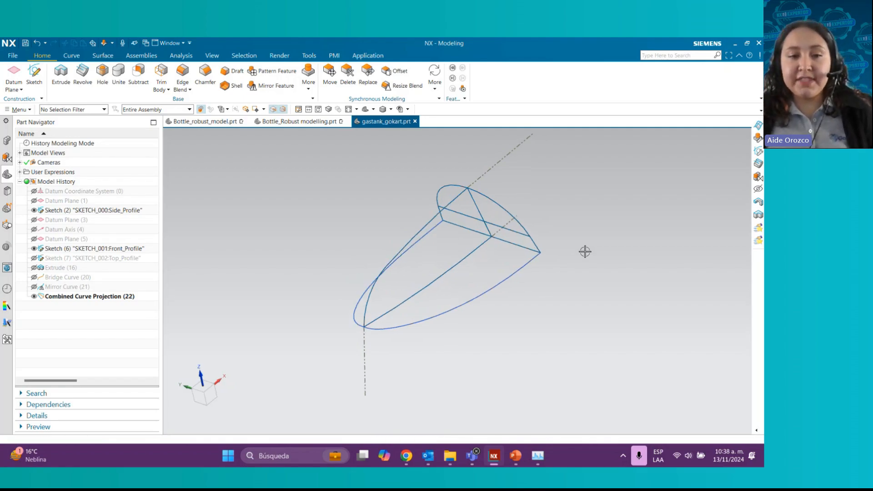
Examine the side profile, front profile and combined projection curves of the tank in gastank_gokart.prt from several directions.
middle_drag(295, 258, 370, 240)
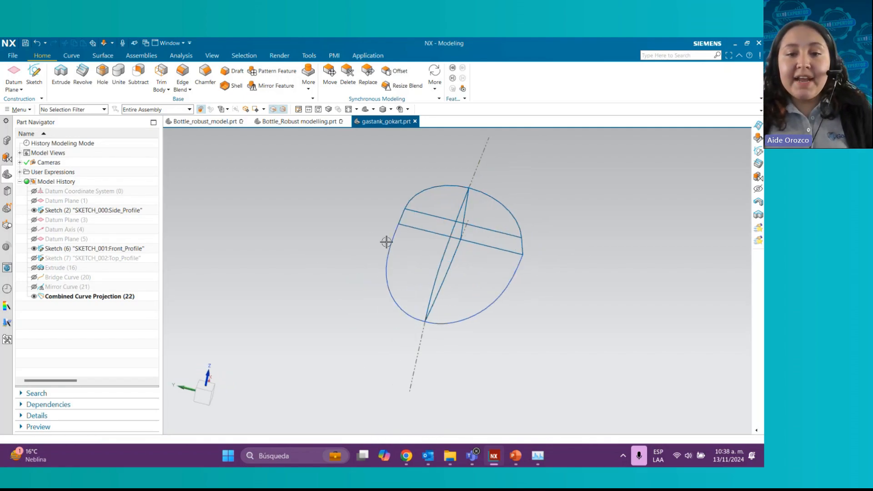
middle_drag(531, 323, 482, 331)
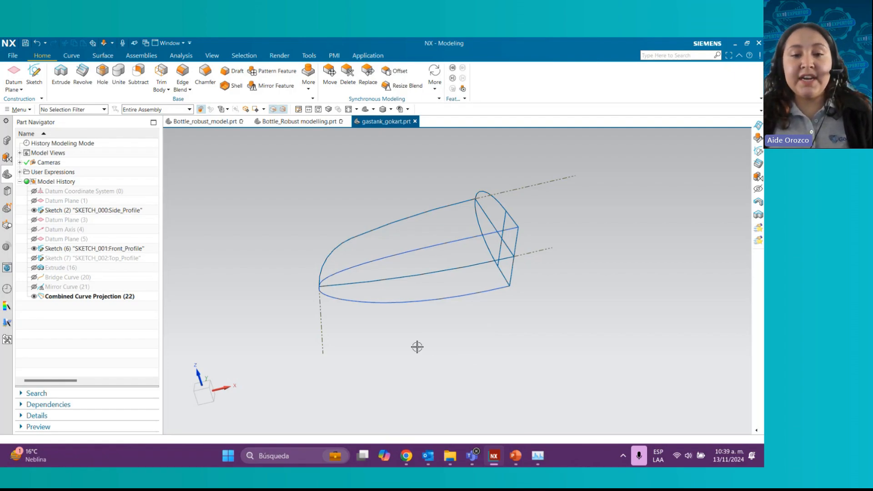
middle_drag(417, 346, 436, 339)
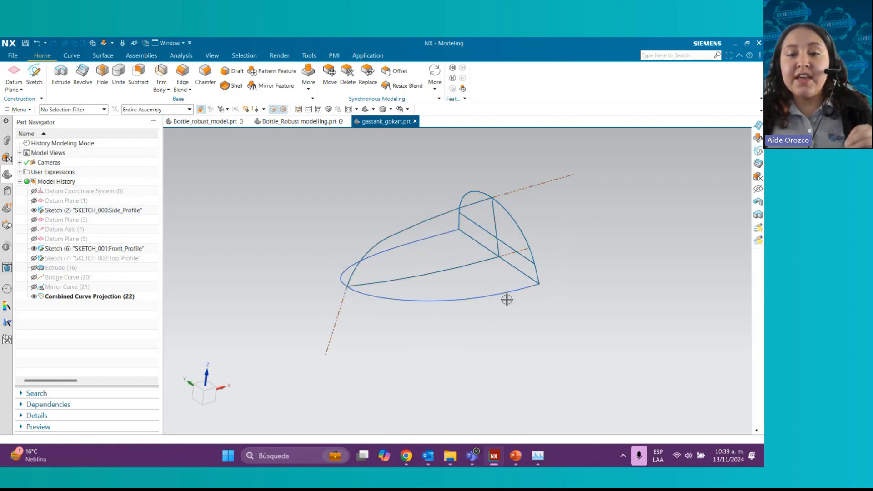
mouse_move(334, 251)
middle_down()
mouse_move(324, 235)
mouse_move(337, 249)
middle_up()
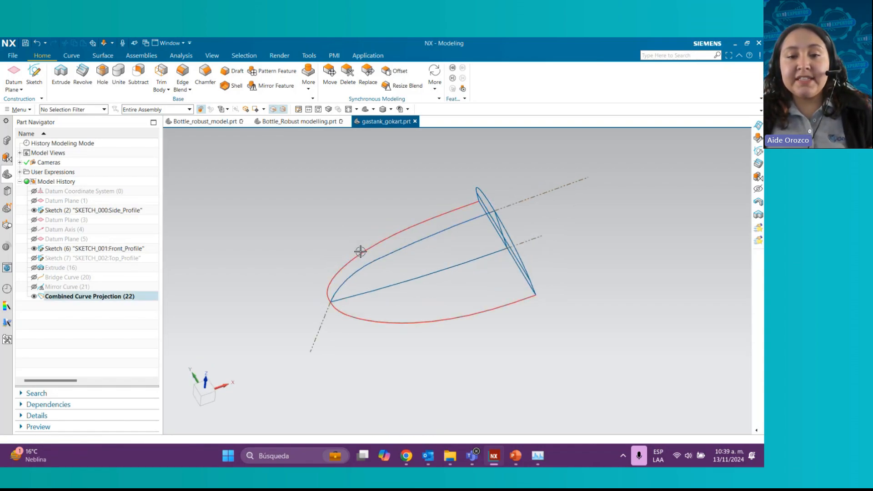
middle_drag(366, 276, 383, 263)
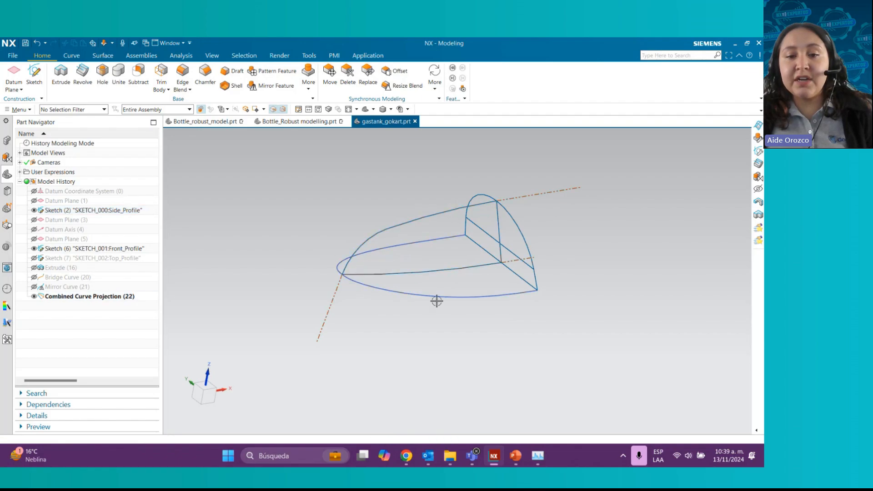
middle_drag(395, 312, 391, 291)
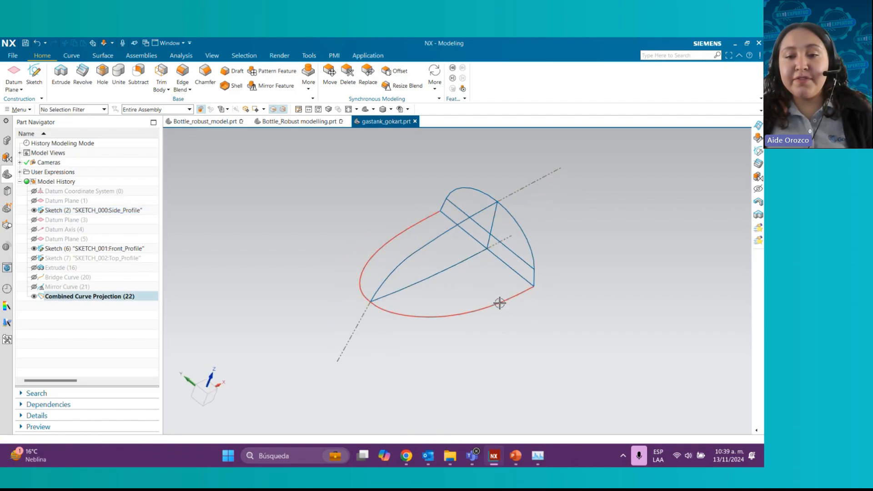
middle_drag(464, 347, 323, 293)
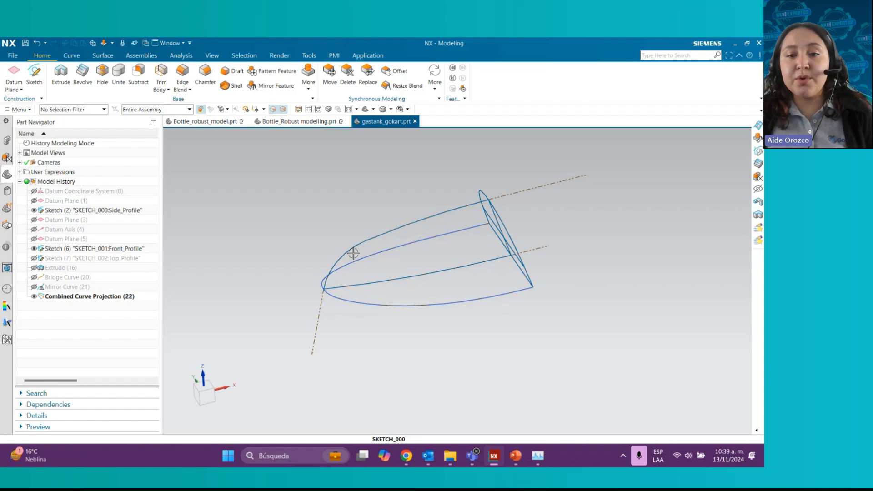
mouse_move(353, 253)
middle_down()
mouse_move(497, 191)
mouse_move(452, 198)
middle_up()
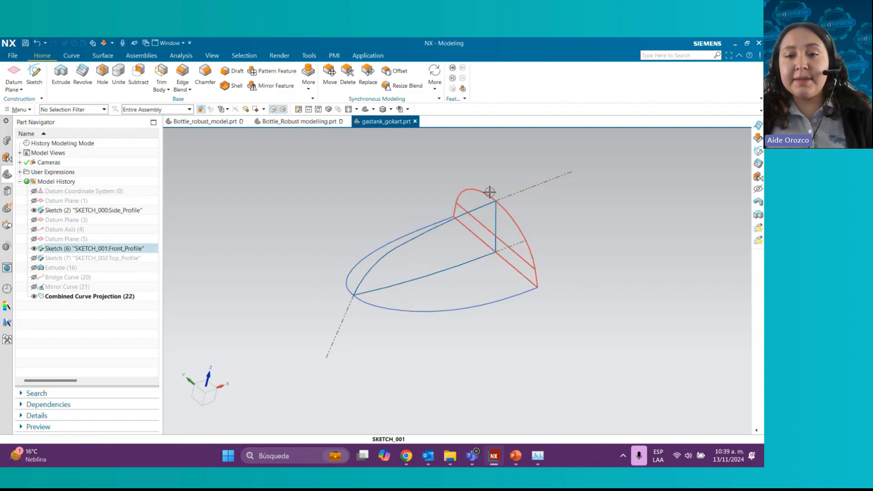
middle_drag(526, 325, 502, 314)
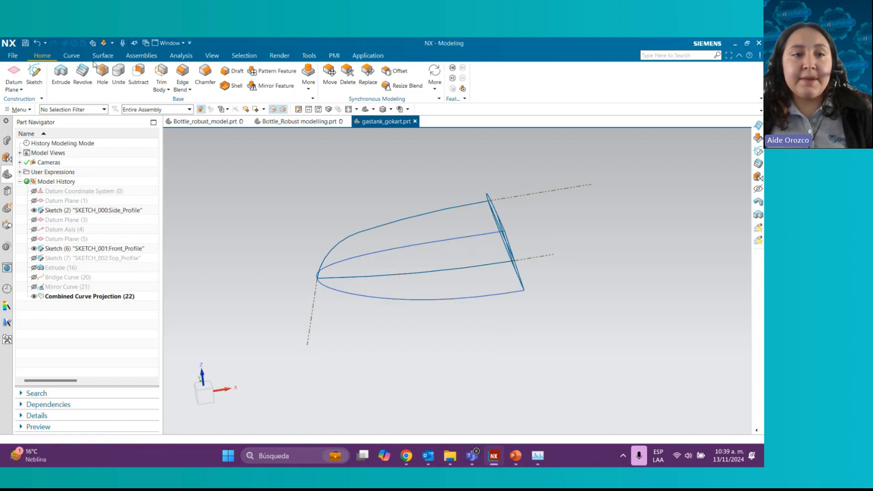
Start a Through Curve Mesh surface and use the curve intersection point at the tank's nose as the first primary curve.
click(103, 56)
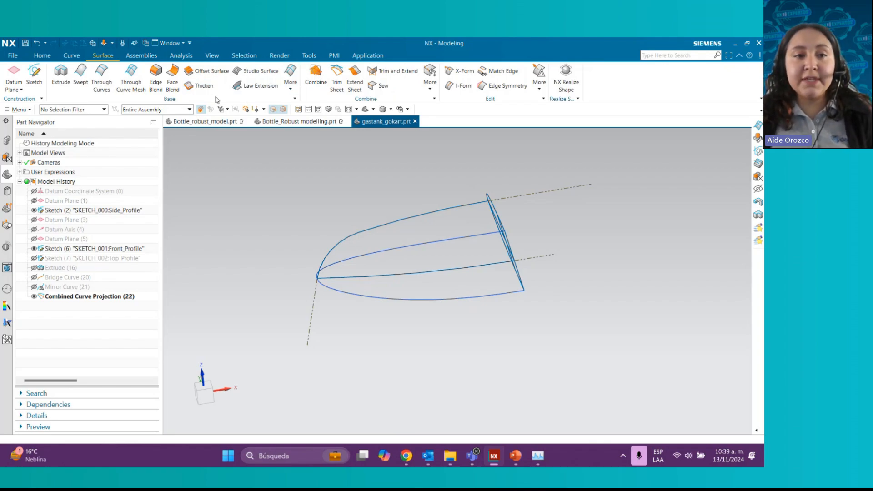
click(128, 90)
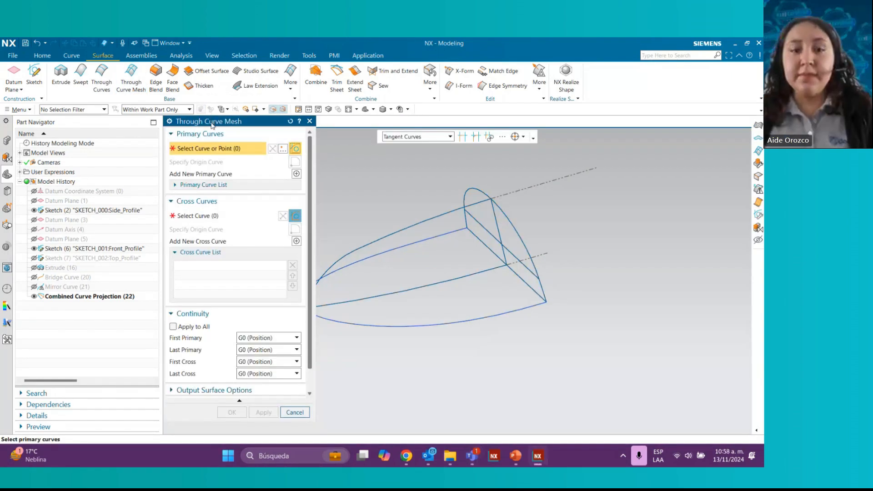
drag(212, 126, 217, 138)
scroll(558, 237, down, 2)
middle_drag(558, 237, 486, 248)
middle_drag(572, 249, 575, 244)
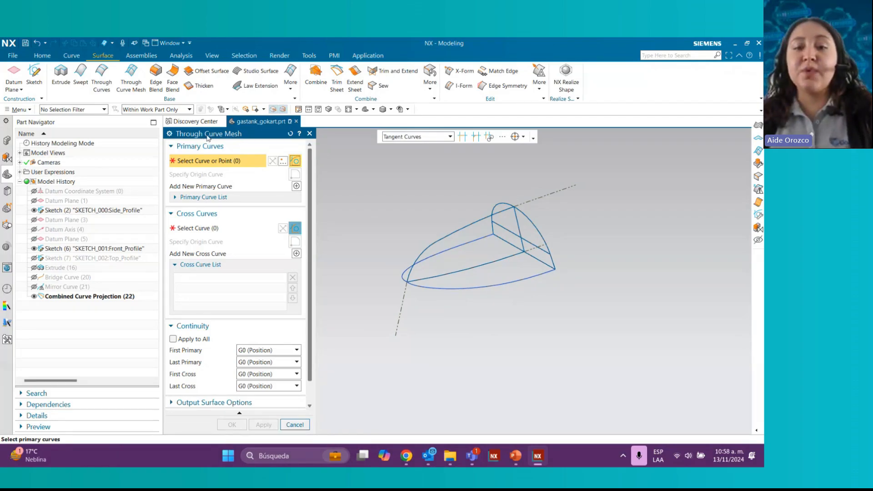
middle_drag(424, 218, 435, 227)
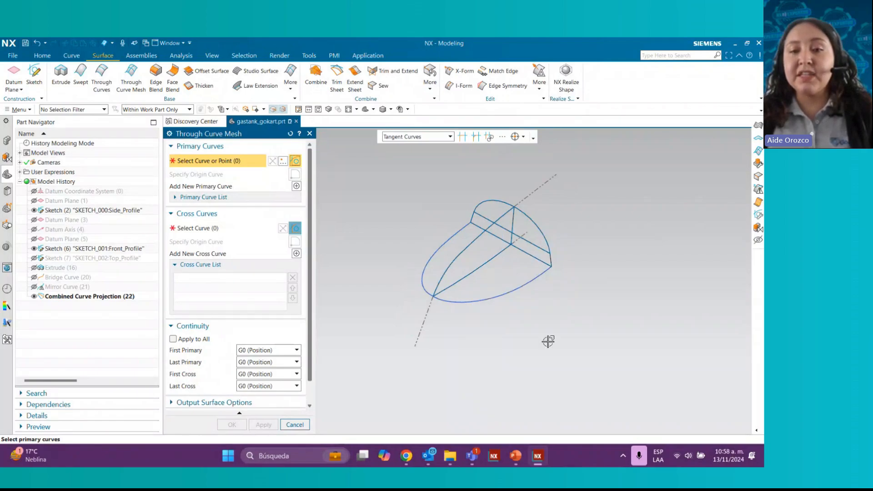
middle_drag(547, 341, 531, 335)
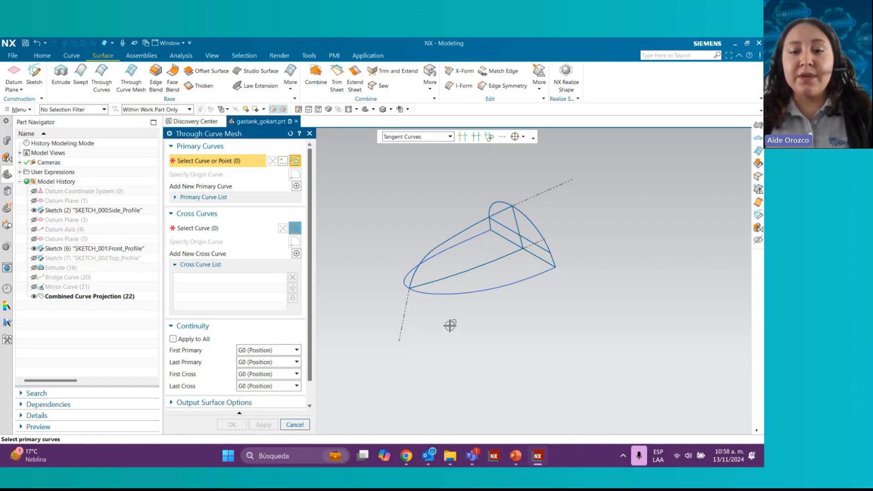
mouse_move(449, 323)
middle_down()
mouse_move(429, 325)
mouse_move(450, 331)
middle_up()
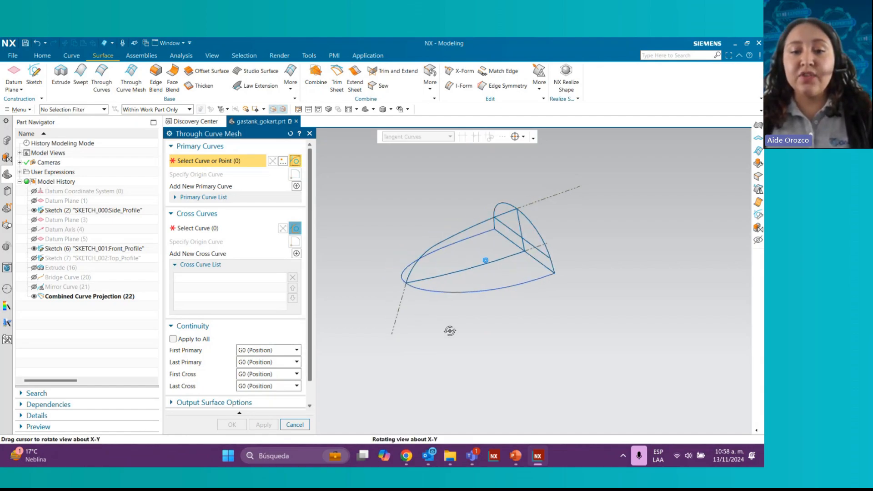
click(406, 284)
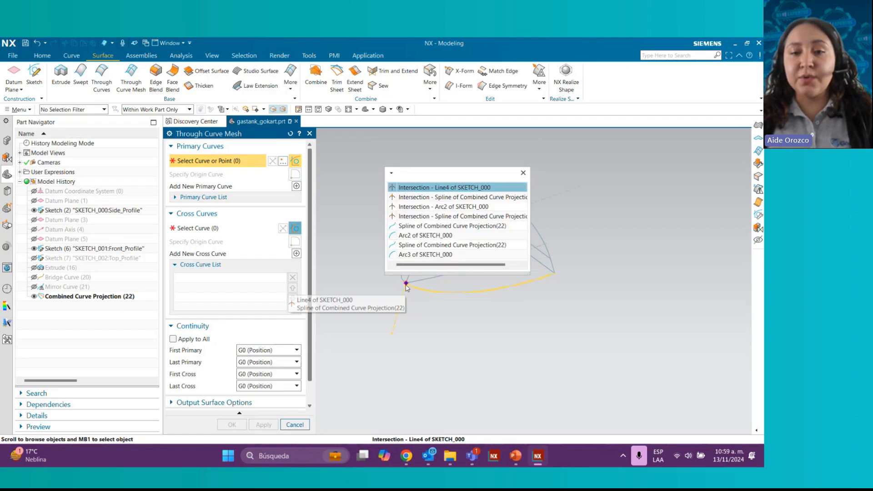
click(417, 188)
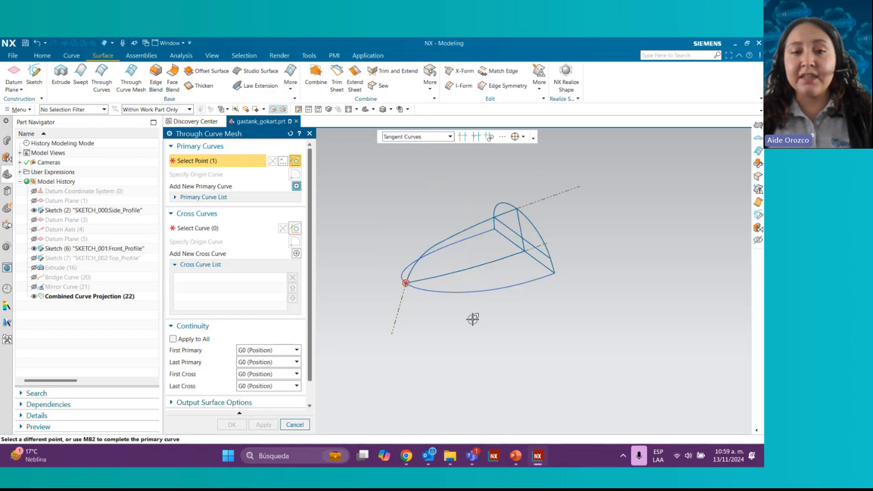
middle_drag(471, 317, 459, 314)
middle_click(371, 214)
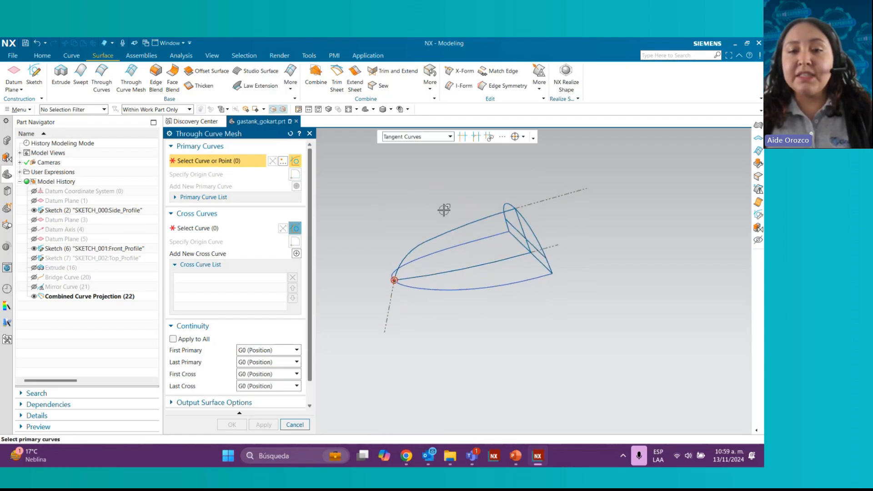
Select the tangent curves of the front profile's outer arch as the second primary curve of the mesh.
middle_drag(444, 207, 458, 220)
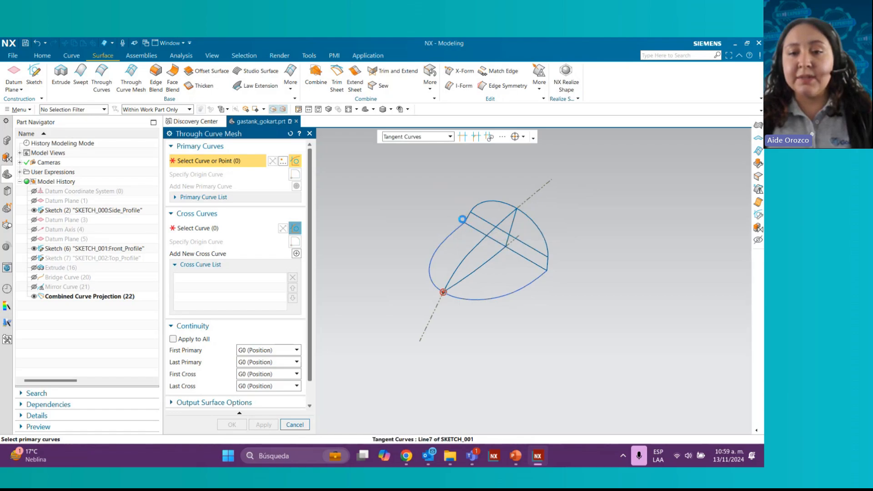
click(460, 219)
middle_drag(520, 283, 451, 295)
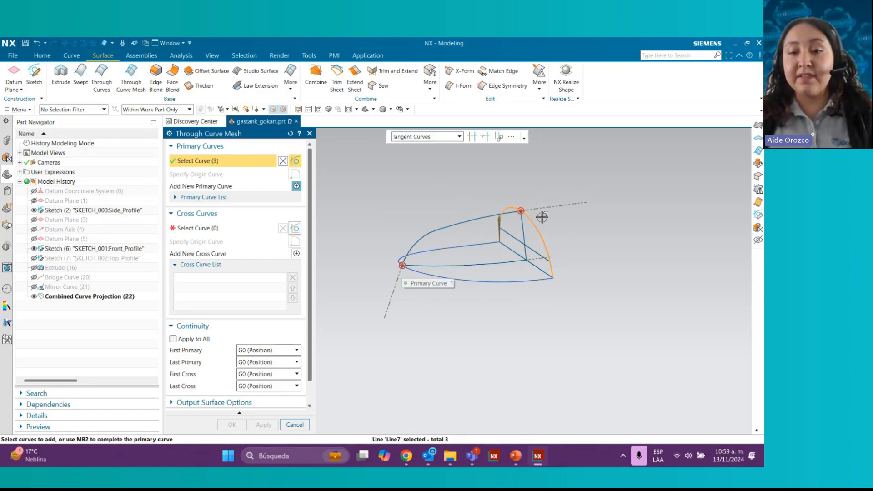
Define three cross curves in order: one combined projection spline, the side profile's upper curves, and the opposite combined projection spline.
click(203, 230)
middle_drag(384, 195, 407, 220)
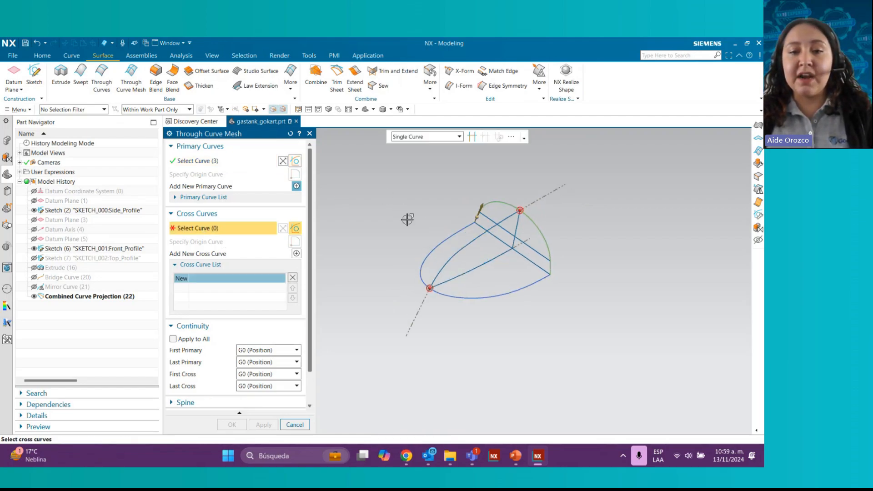
click(422, 280)
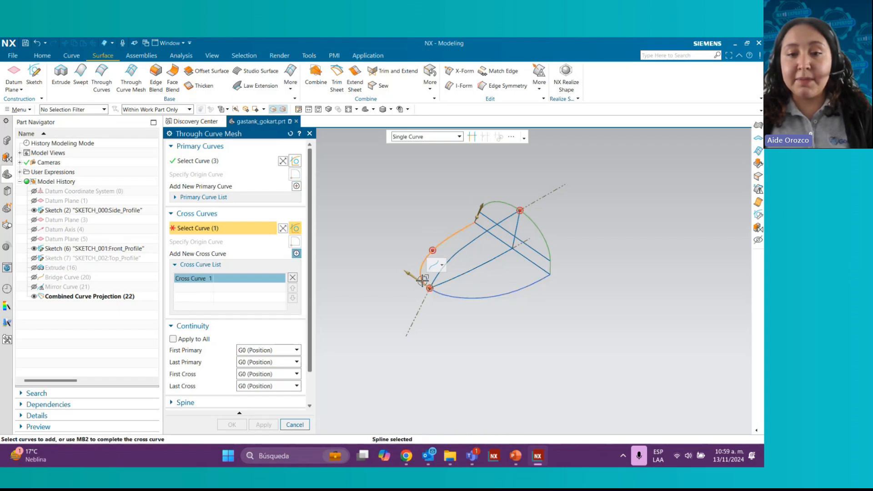
middle_click(422, 280)
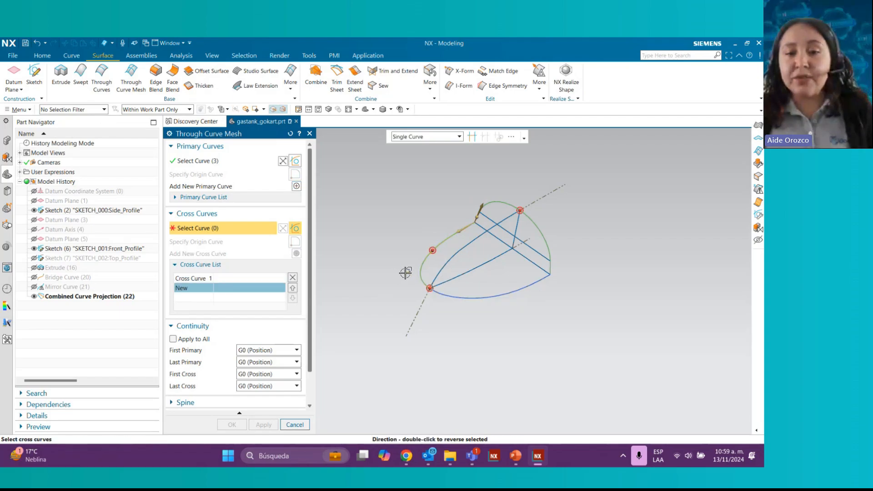
click(436, 271)
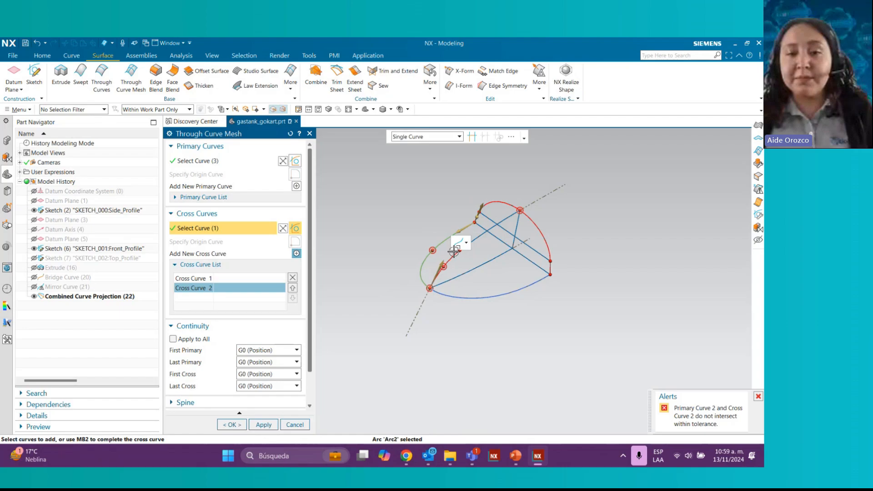
click(478, 237)
middle_click(471, 364)
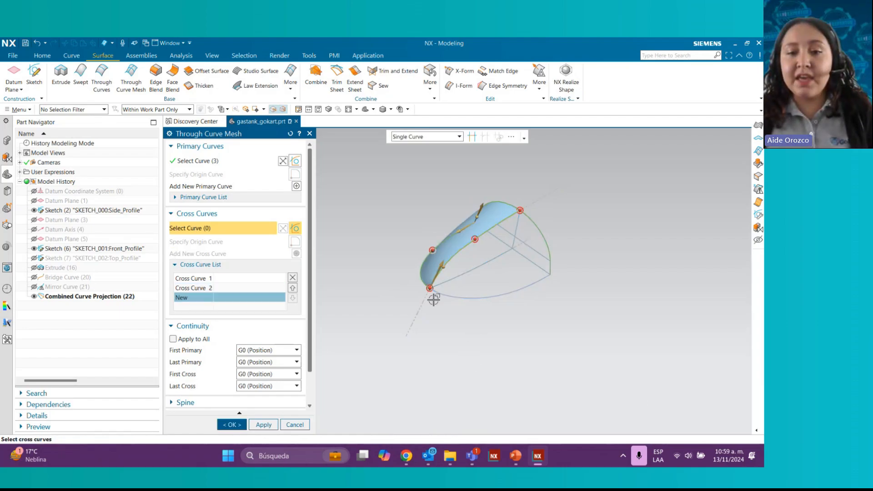
click(435, 293)
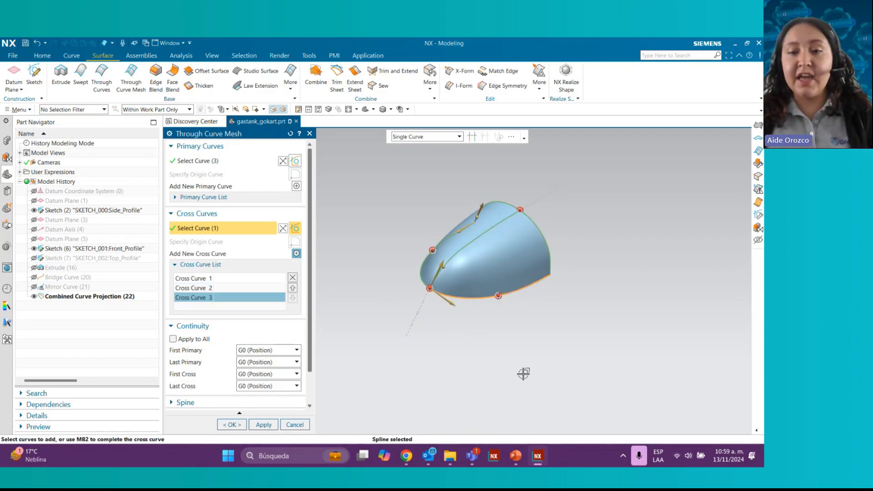
Check the tank surface preview around the nose and create the Through Curve Mesh with G0 (Position) continuity on all boundaries.
middle_drag(522, 373, 433, 335)
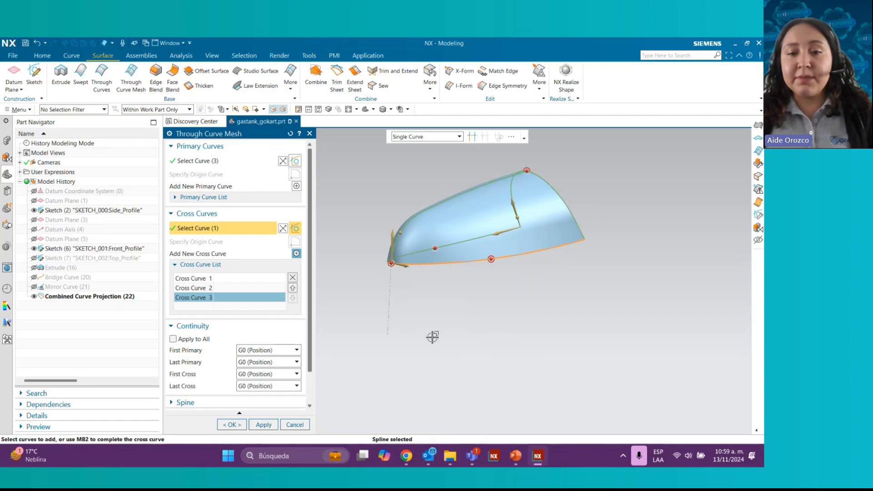
scroll(376, 287, up, 3)
middle_drag(368, 295, 386, 298)
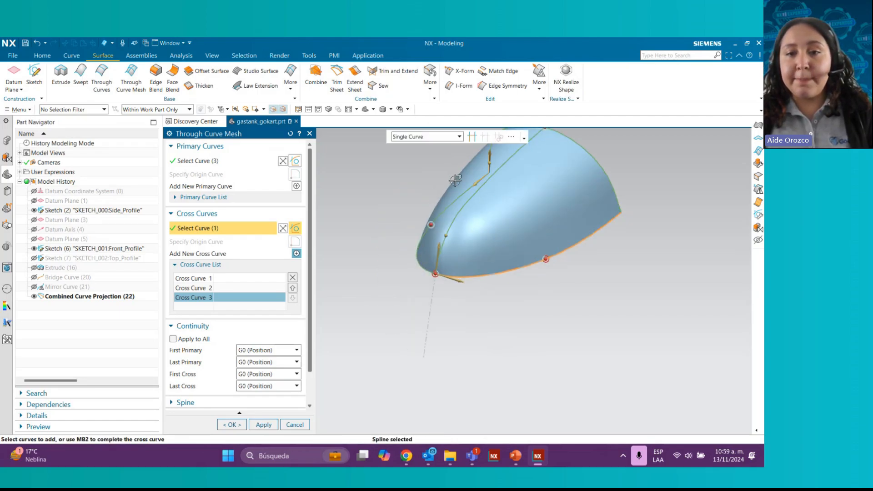
middle_drag(518, 312, 482, 309)
click(232, 424)
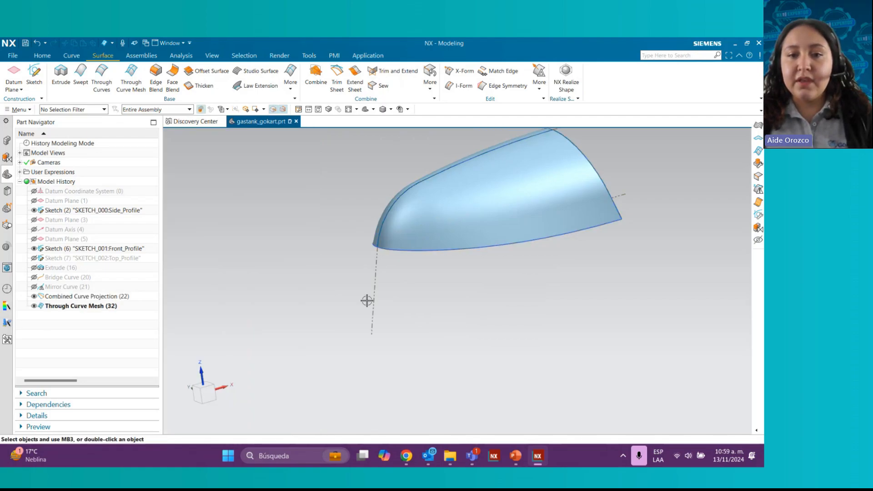
mouse_move(380, 312)
middle_down()
mouse_move(401, 324)
mouse_move(382, 309)
middle_up()
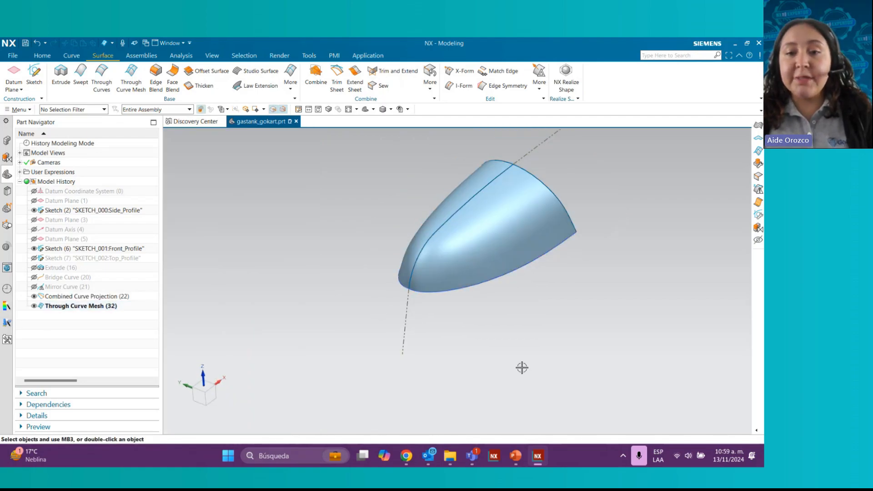
Examine the mesh surface from several angles, focusing on the tank's open rear end and underside.
middle_drag(518, 349, 466, 302)
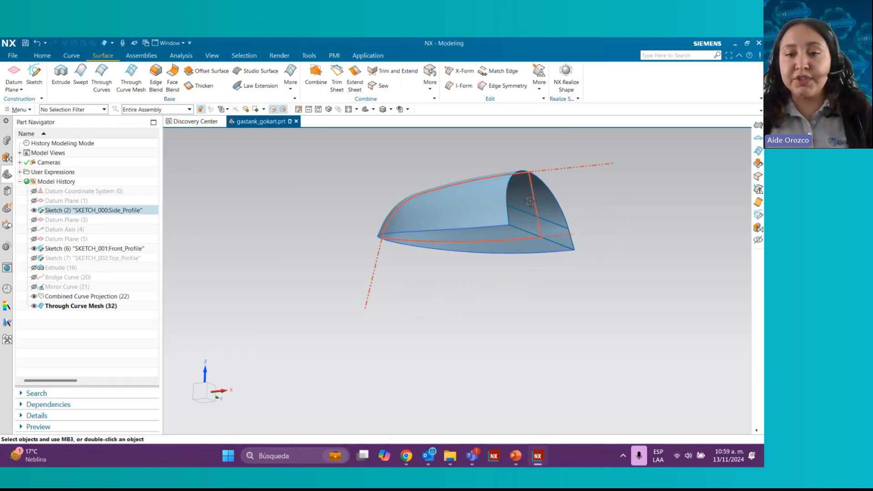
scroll(579, 204, up, 1)
scroll(579, 204, up, 2)
middle_drag(579, 204, 504, 179)
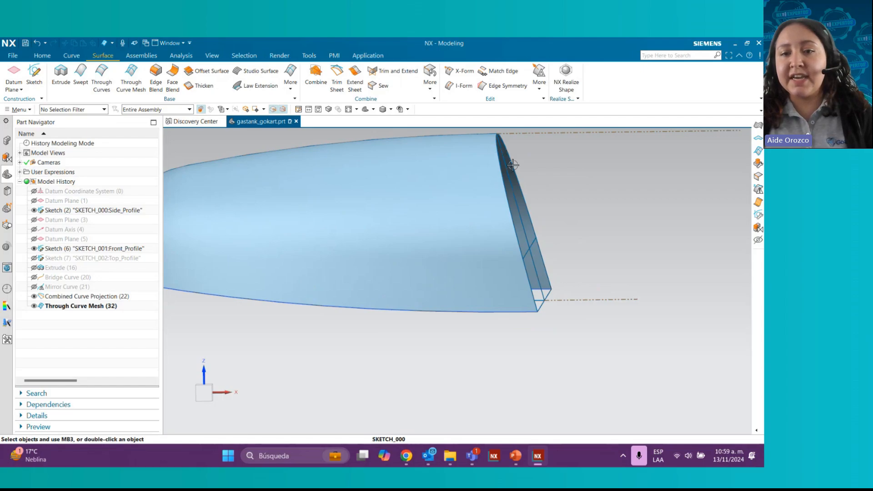
middle_drag(551, 281, 545, 227)
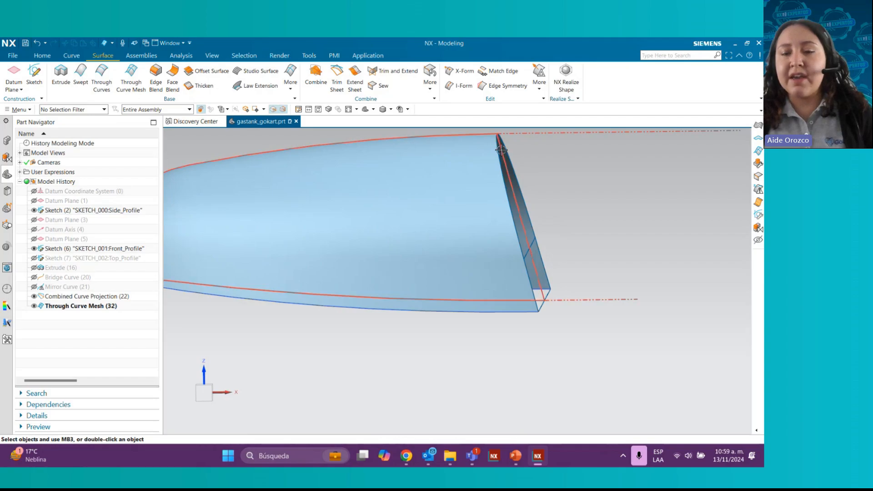
middle_drag(487, 177, 542, 222)
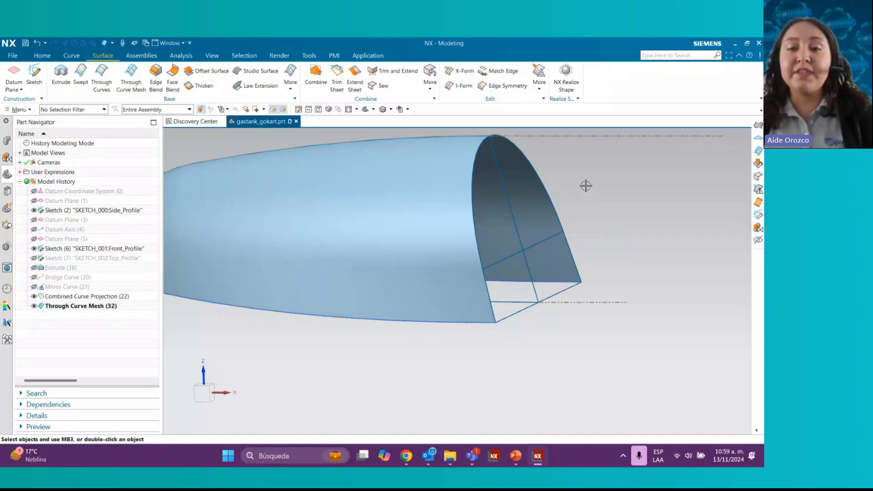
middle_drag(585, 190, 584, 196)
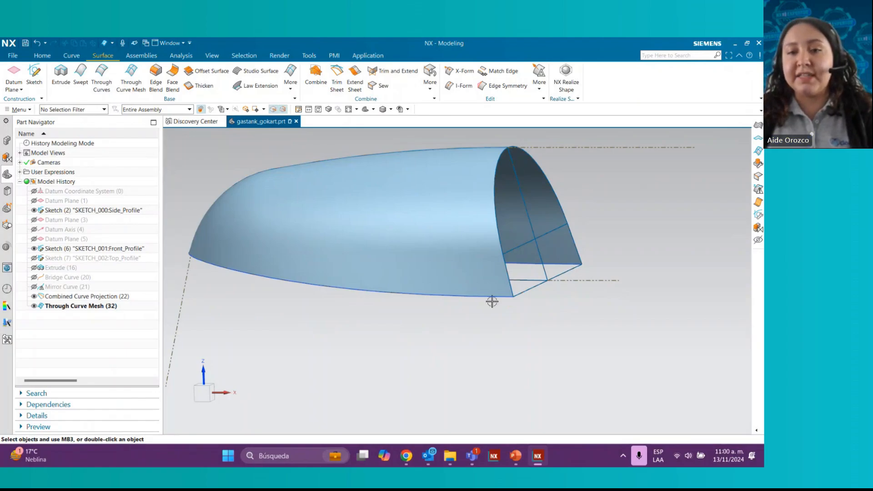
Close the tank's rear opening with a Bounded Plane through the front profile's outer arch and its straight lower line.
click(290, 87)
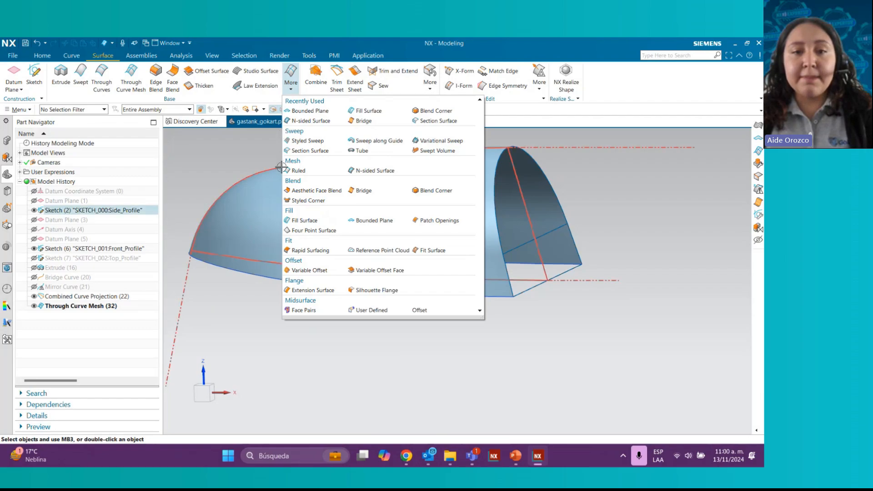
click(309, 111)
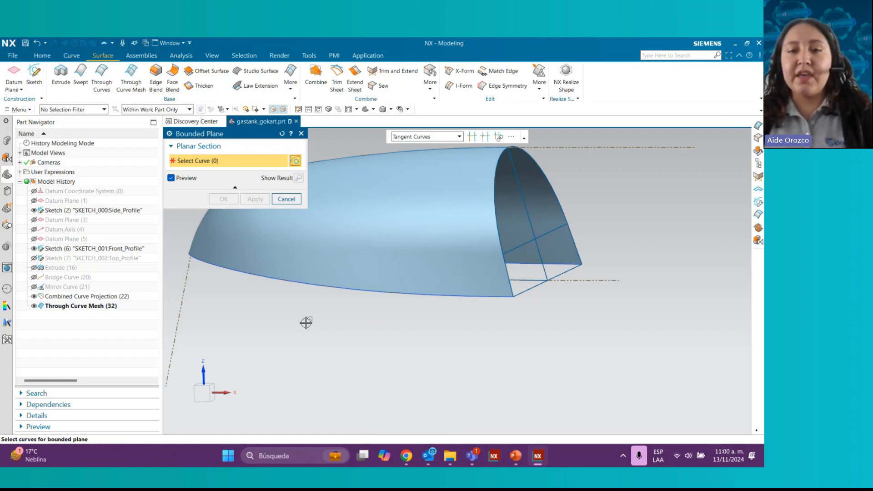
scroll(382, 355, down, 3)
middle_drag(389, 347, 371, 345)
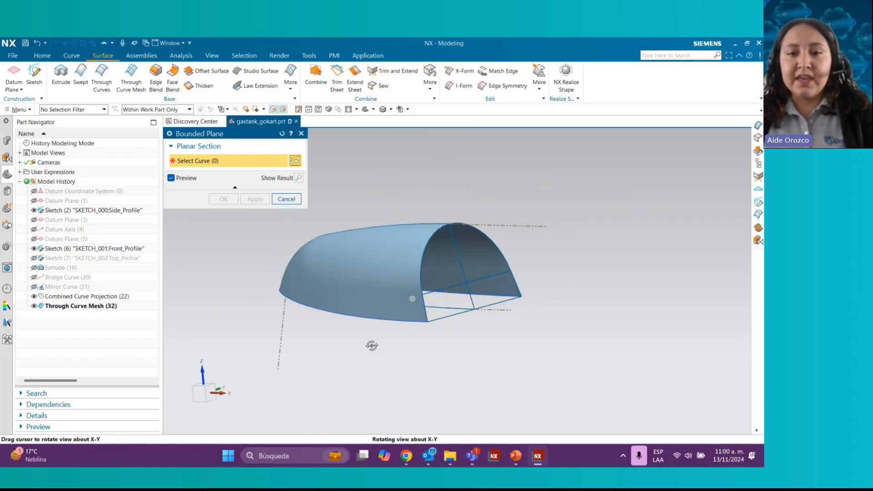
click(424, 253)
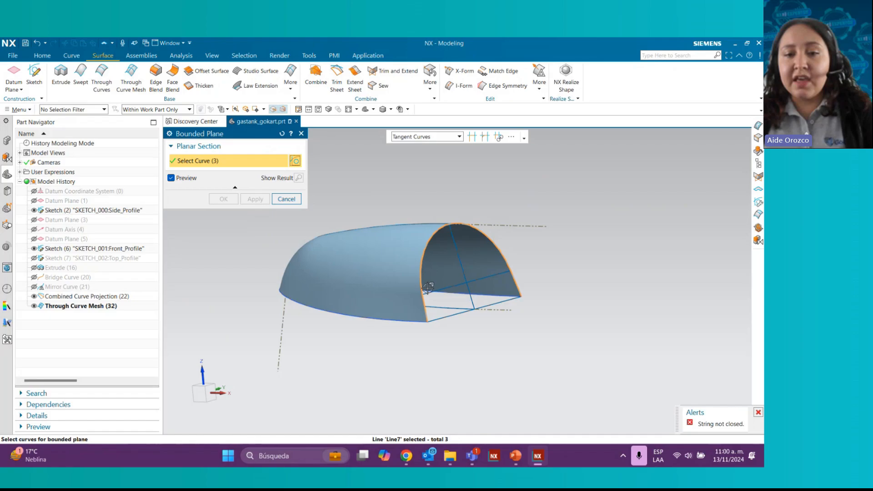
click(507, 300)
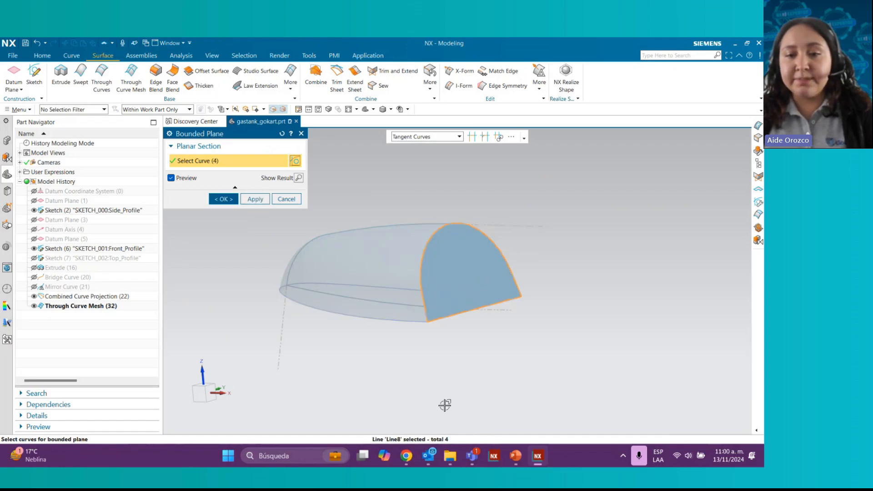
middle_drag(444, 403, 454, 317)
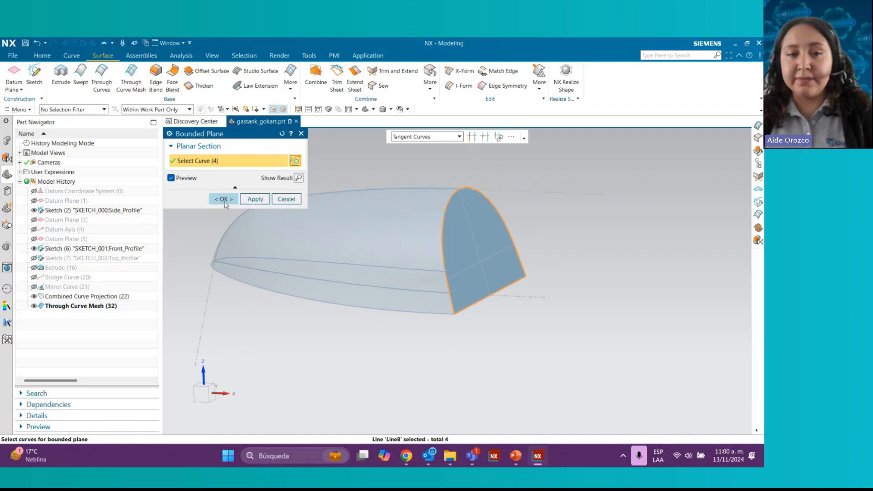
click(223, 200)
Start a Trimmed N-Sided Surface on the open underside, using both combined projection splines and the front profile's lower line as outer loop.
middle_drag(454, 350, 464, 329)
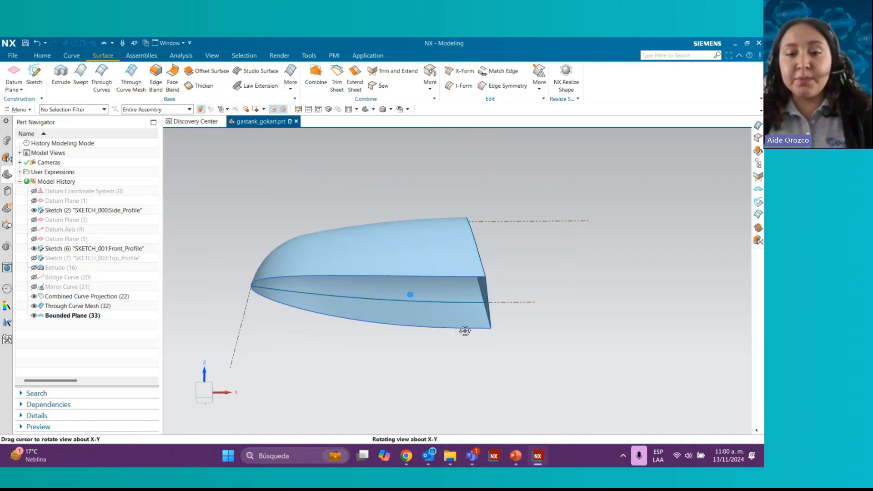
click(428, 302)
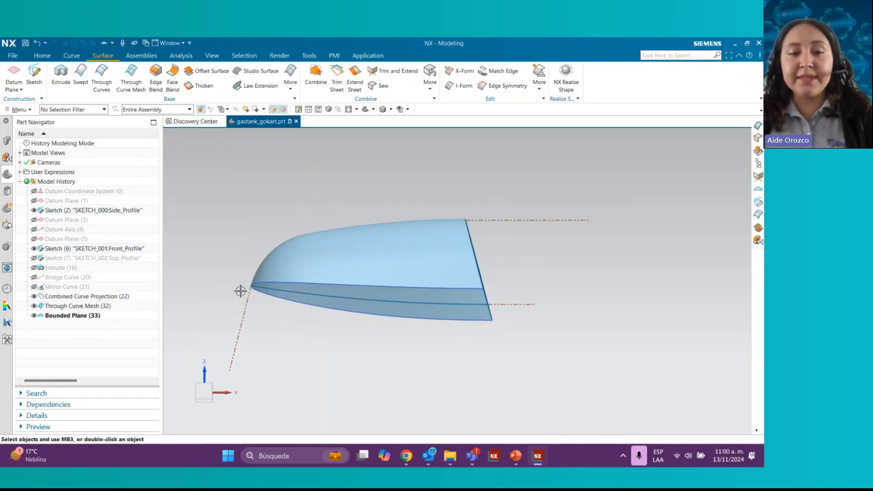
mouse_move(528, 254)
middle_down()
mouse_move(538, 262)
mouse_move(527, 254)
middle_up()
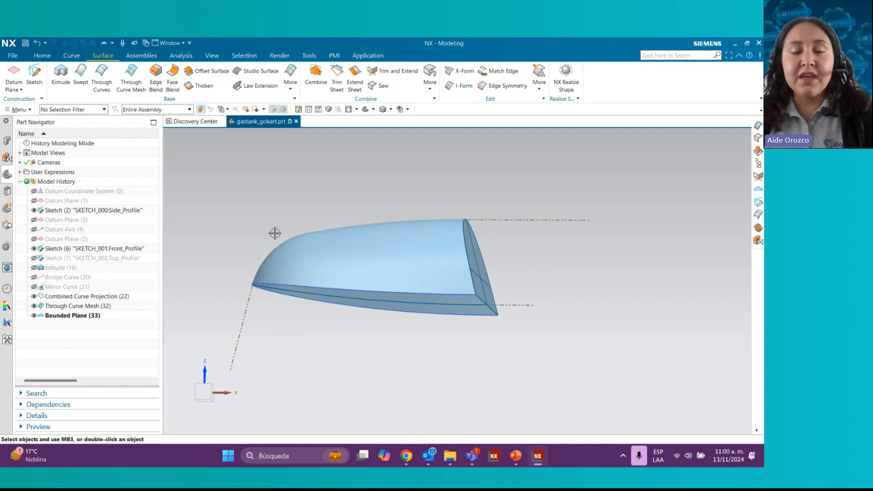
click(291, 89)
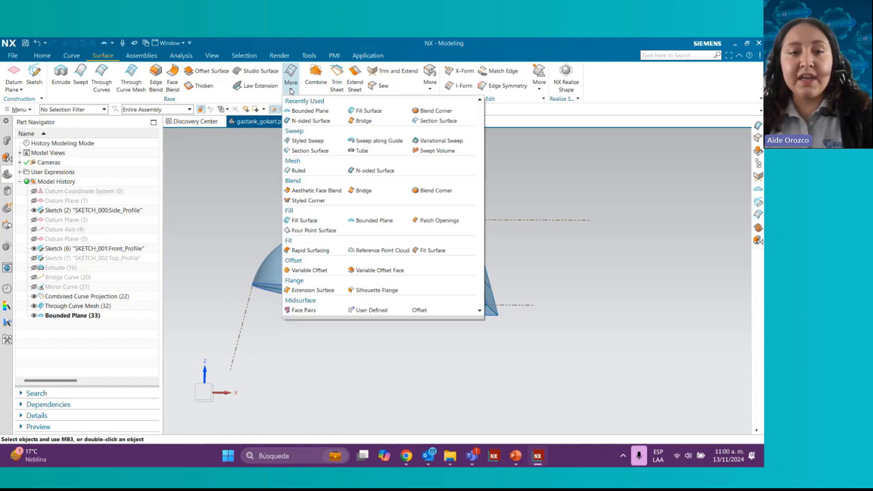
click(370, 171)
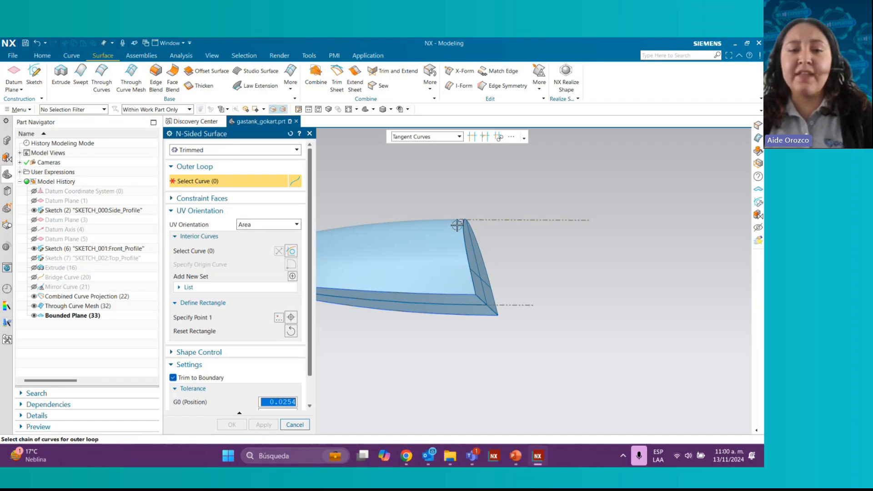
middle_drag(457, 225, 452, 273)
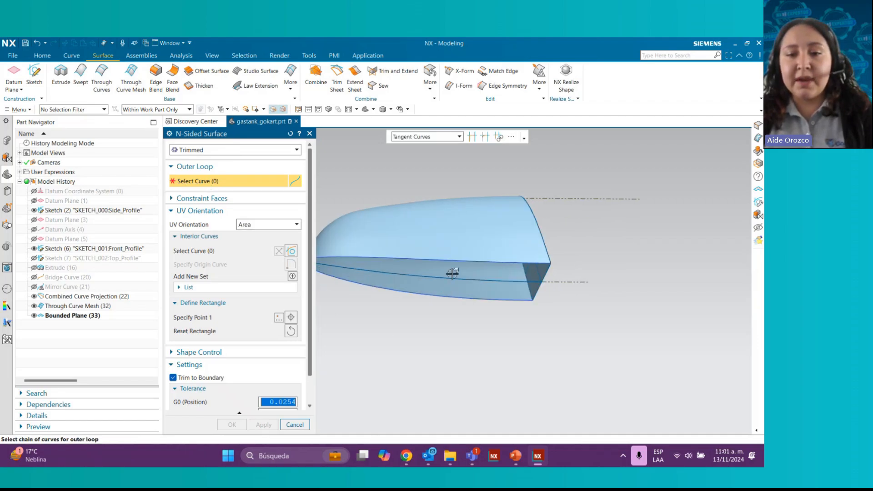
click(448, 261)
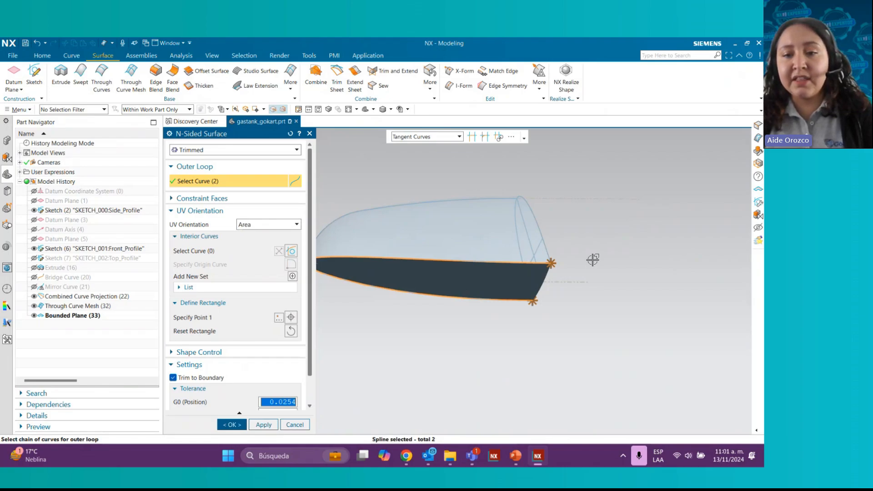
middle_drag(592, 259, 533, 264)
click(524, 273)
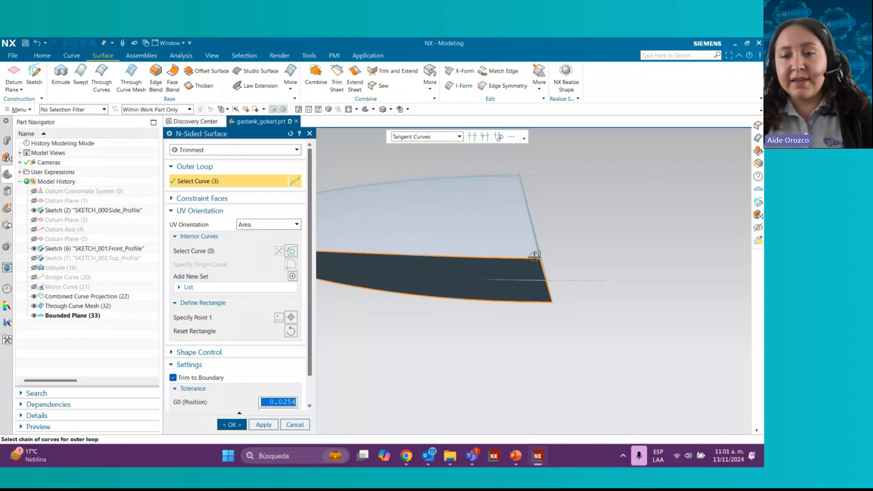
scroll(601, 269, down, 2)
scroll(513, 275, up, 1)
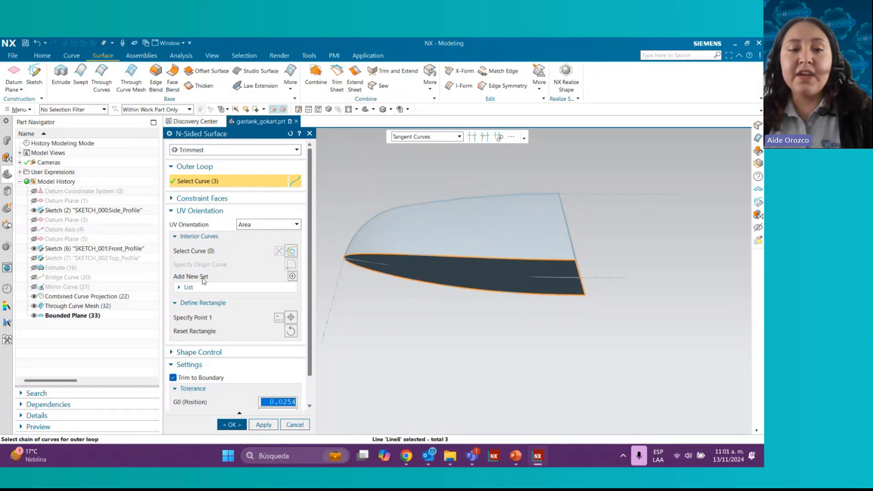
Use the side profile's lower arc as the interior curve and create the N-Sided Surface across the underside.
click(205, 253)
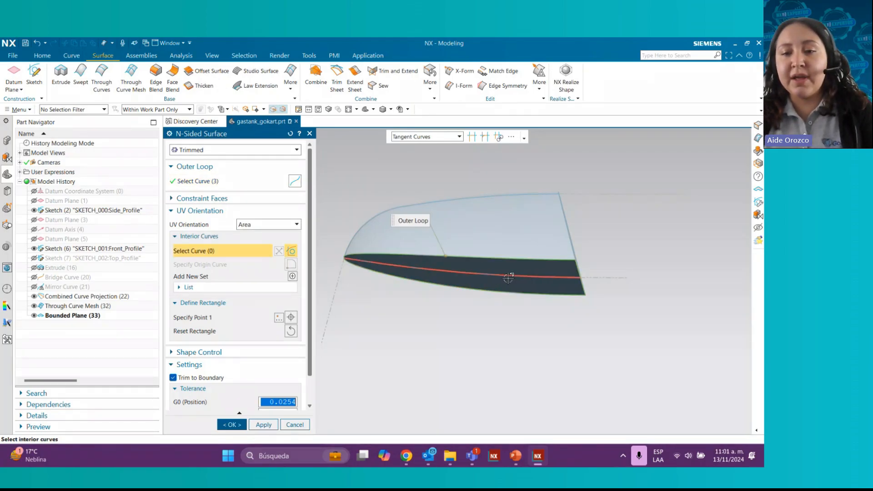
click(482, 274)
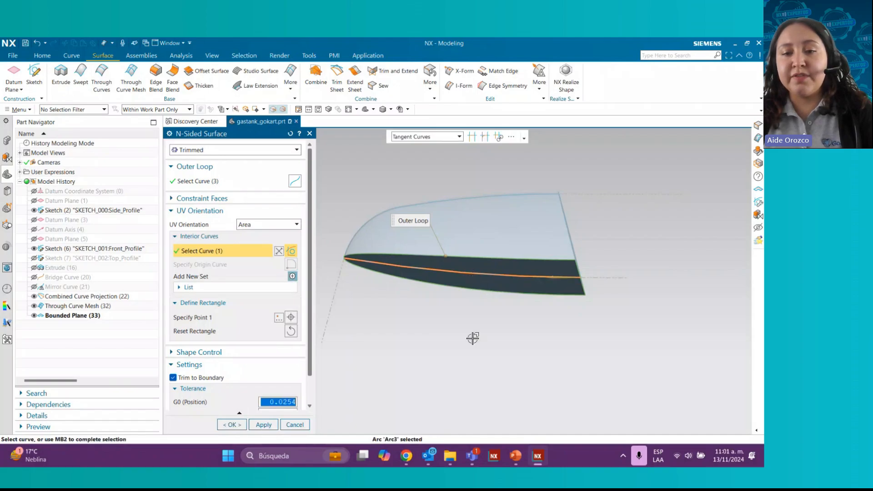
middle_drag(472, 337, 456, 245)
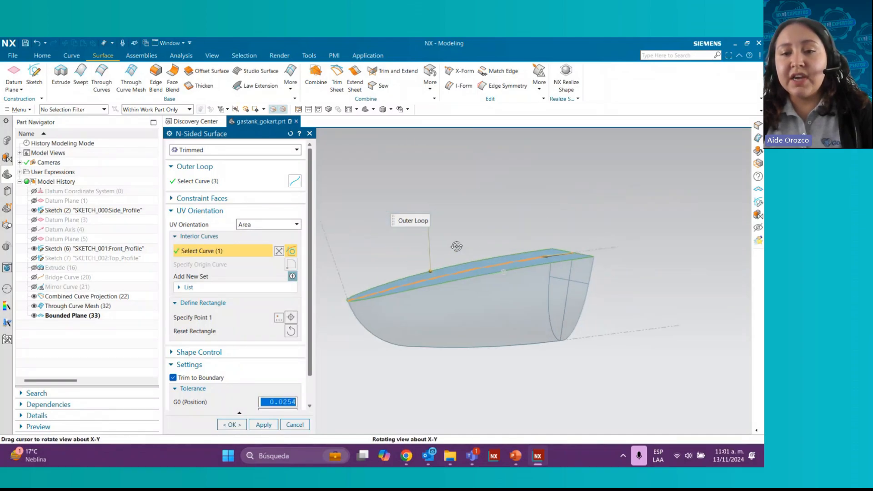
click(231, 424)
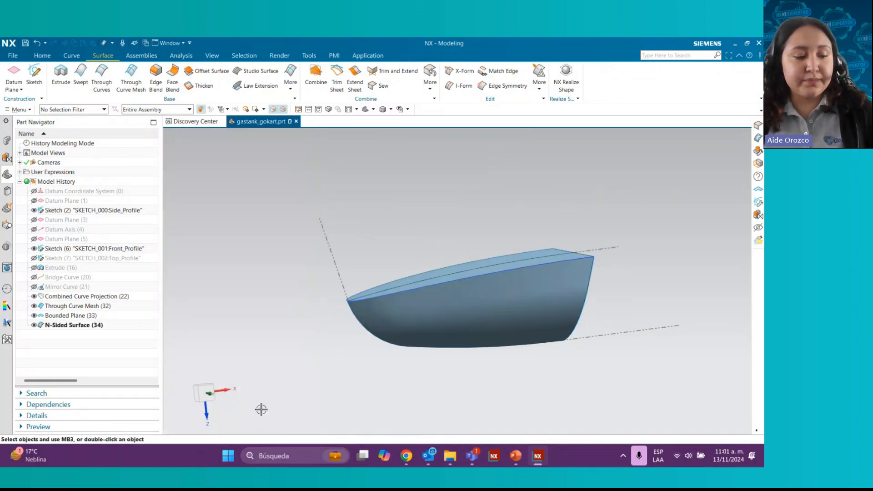
Start a Sew operation of type Sheet and select the Through Curve Mesh surface as the target body.
mouse_move(516, 225)
middle_down()
mouse_move(528, 314)
mouse_move(518, 316)
middle_up()
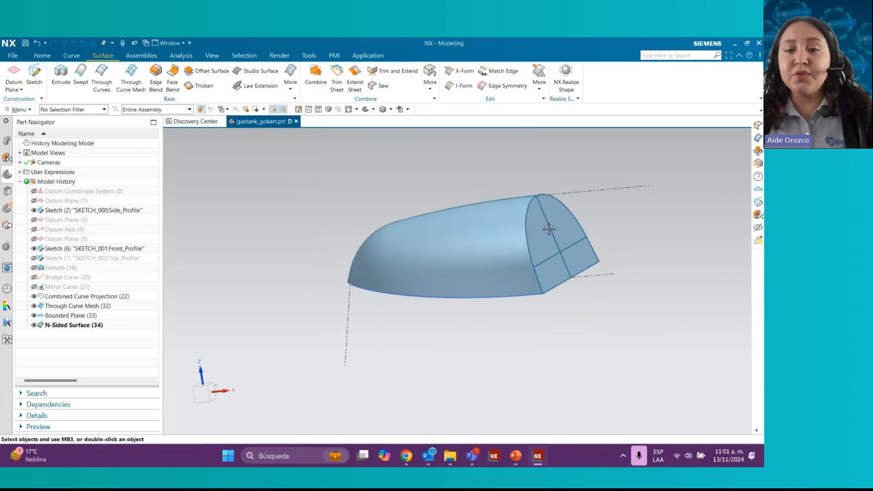
middle_drag(515, 219, 459, 191)
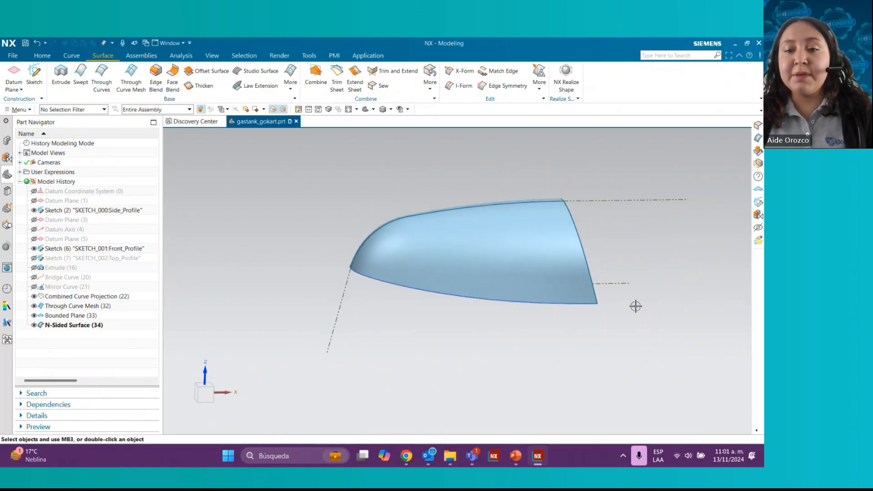
mouse_move(490, 339)
middle_down()
mouse_move(568, 229)
mouse_move(552, 268)
middle_up()
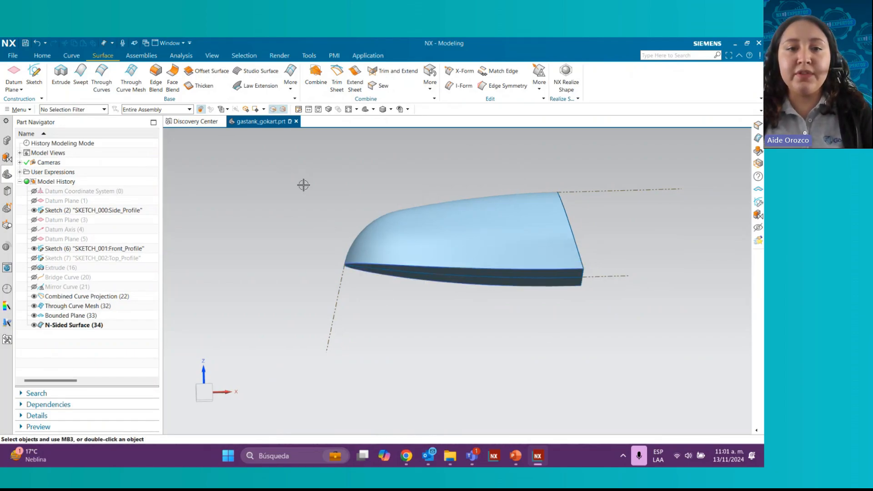
middle_drag(304, 185, 309, 198)
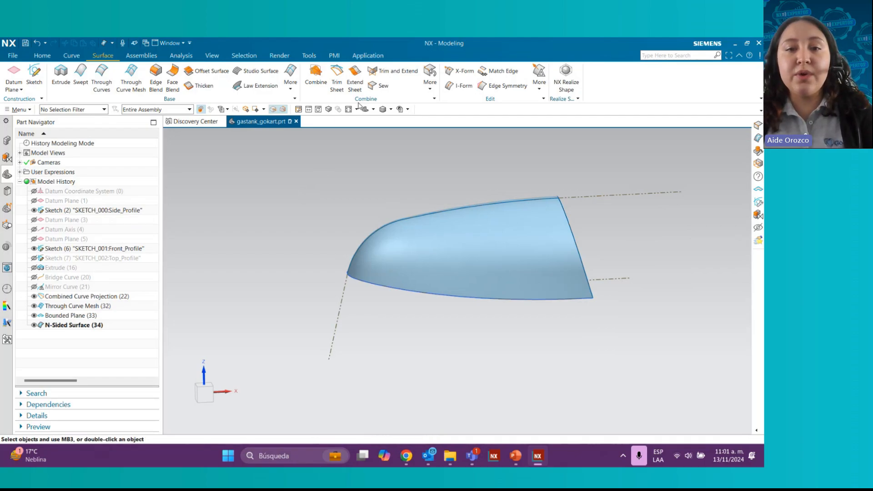
click(385, 88)
scroll(581, 223, down, 1)
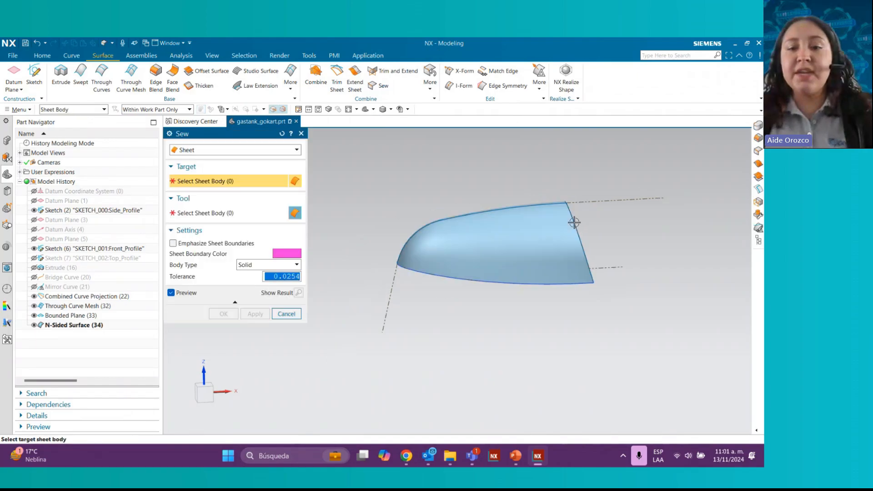
middle_drag(574, 222, 563, 222)
mouse_move(531, 252)
middle_down()
mouse_move(522, 260)
mouse_move(537, 246)
middle_up()
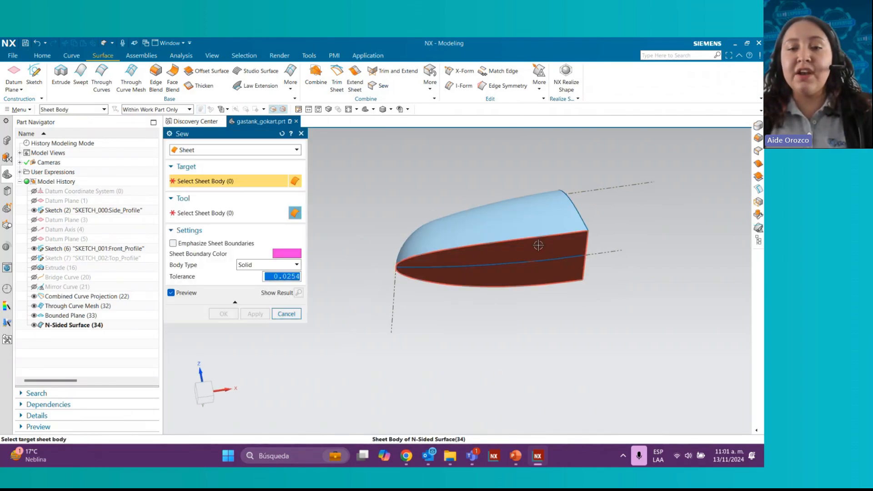
middle_drag(515, 184, 510, 150)
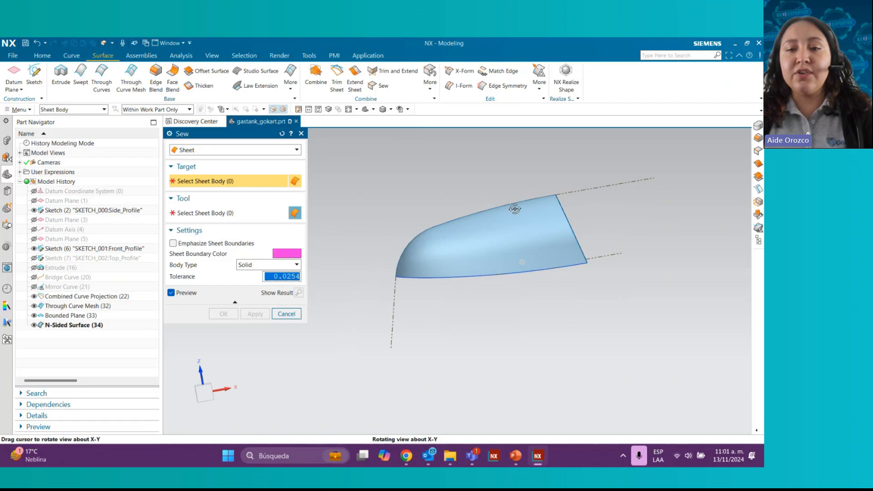
click(512, 217)
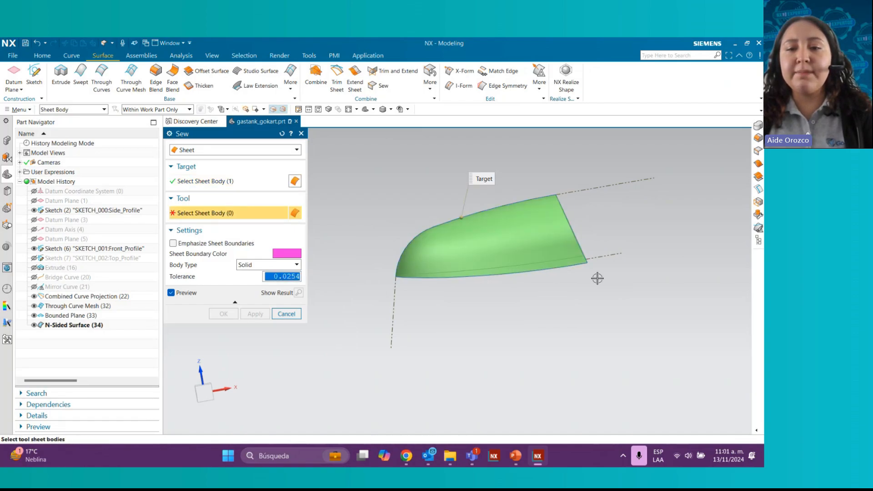
Sew the rear Bounded Plane and the underside N-Sided Surface to the target sheet, with body type Solid.
middle_drag(597, 278, 563, 276)
click(559, 224)
middle_drag(505, 264, 522, 247)
click(523, 247)
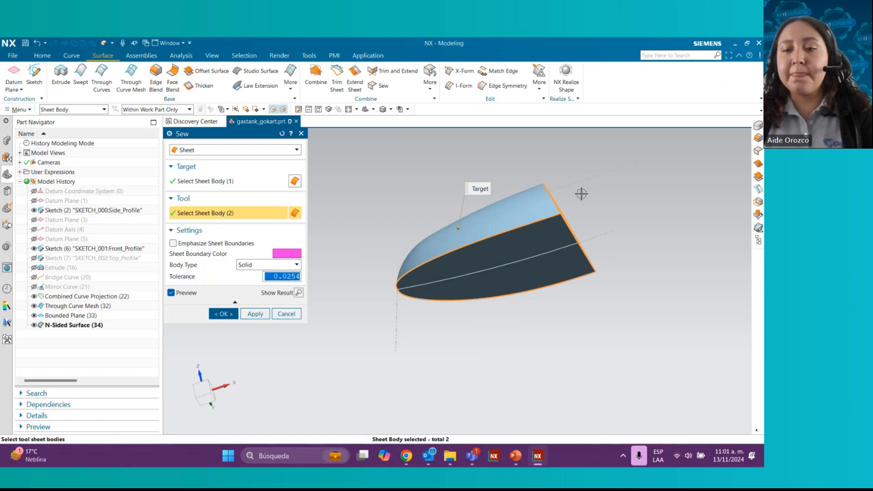
middle_drag(581, 193, 600, 218)
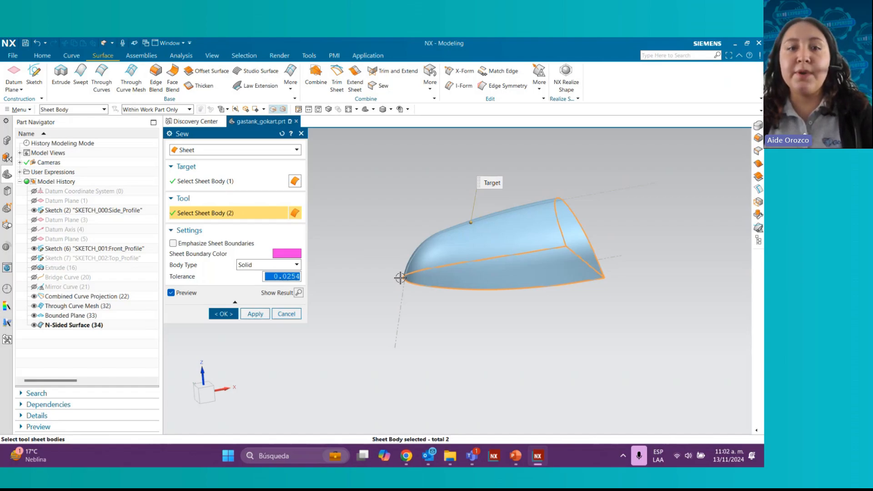
click(265, 266)
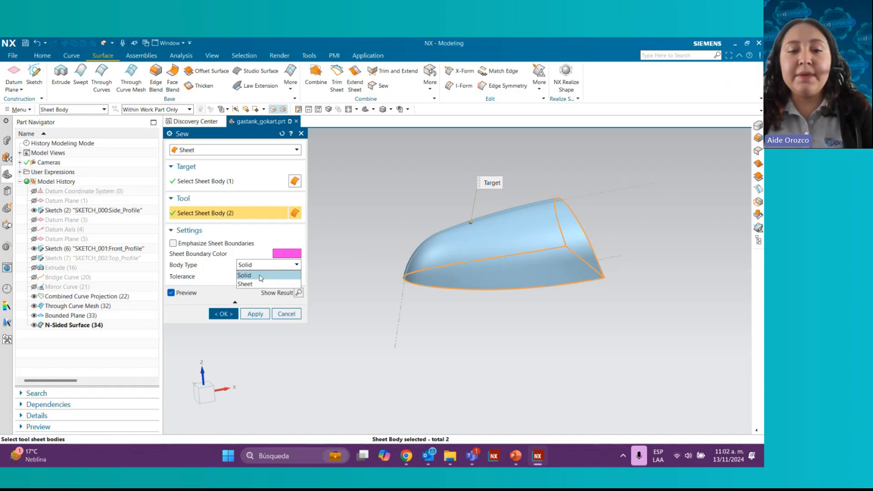
click(257, 277)
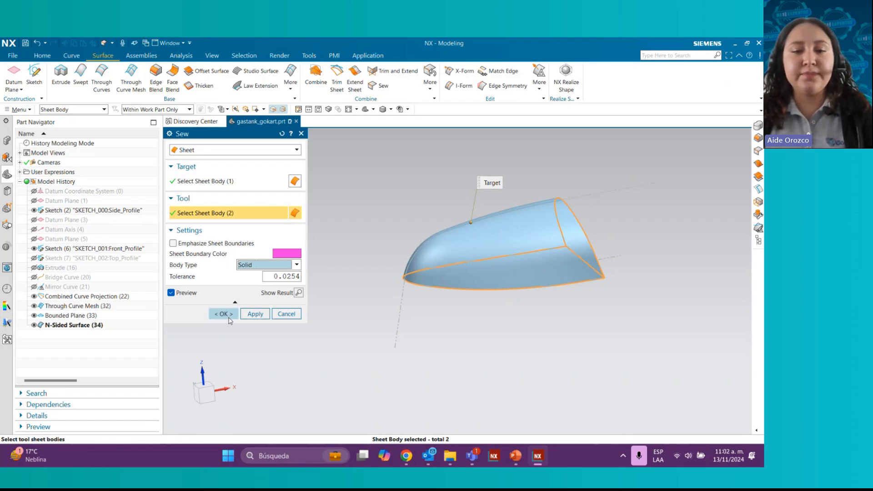
click(229, 318)
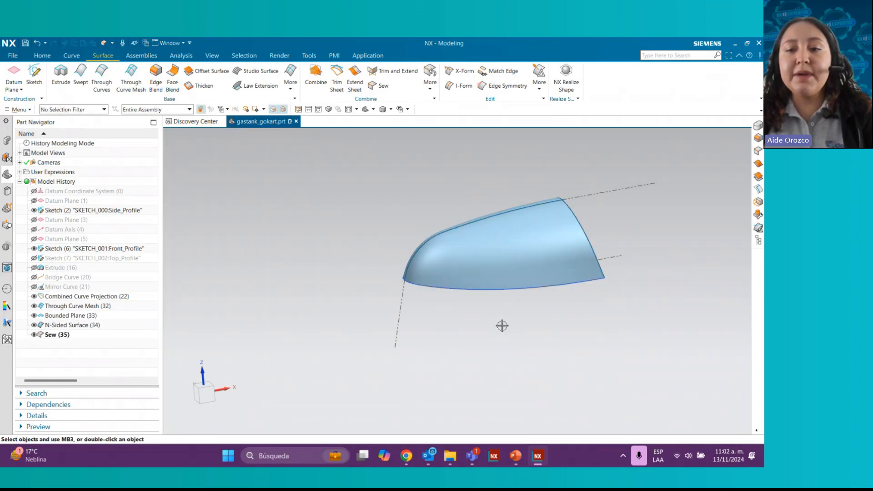
Show the hidden cylindrical extrusion, Extrude (16), on top of the tank.
middle_drag(501, 326, 502, 265)
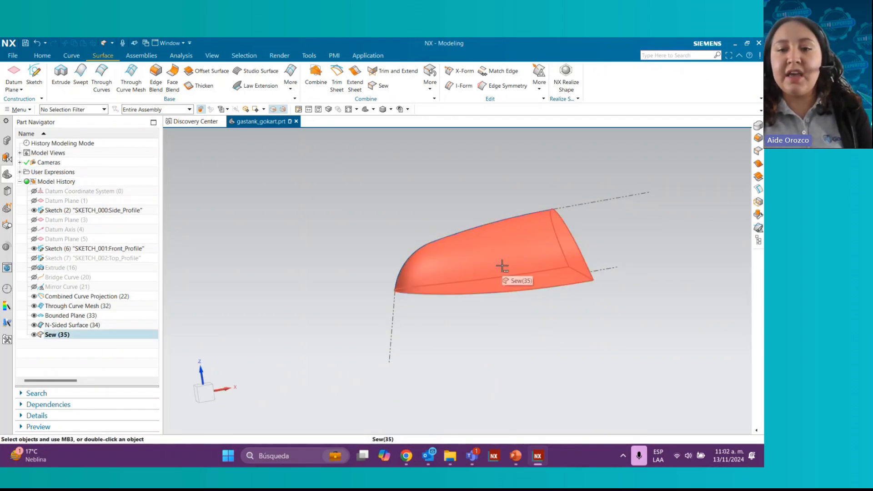
middle_drag(435, 238, 409, 243)
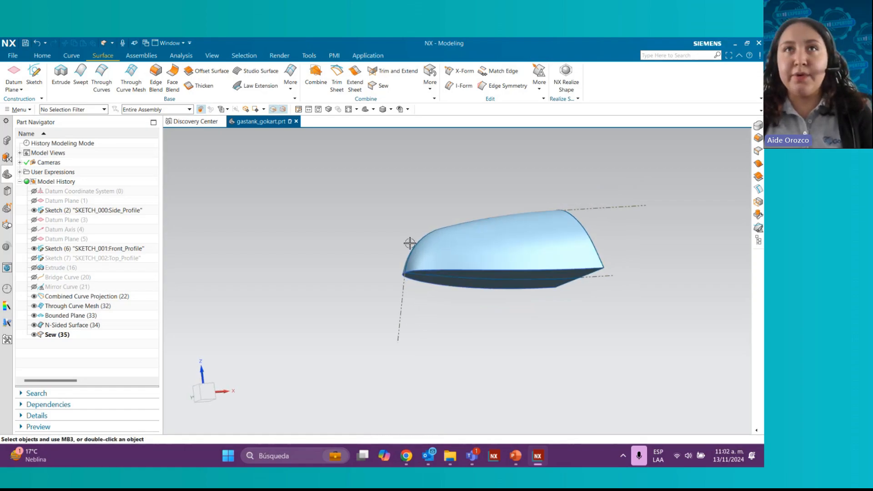
middle_drag(468, 215, 499, 195)
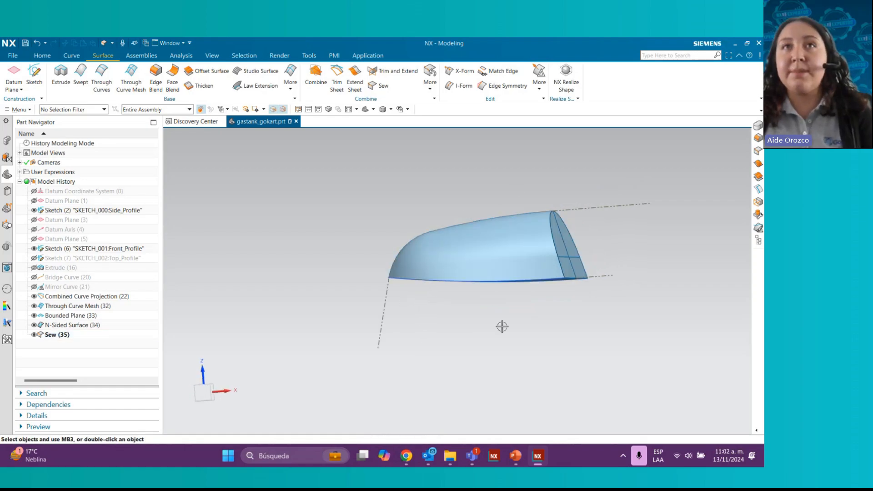
middle_drag(500, 325, 510, 335)
middle_drag(638, 230, 554, 255)
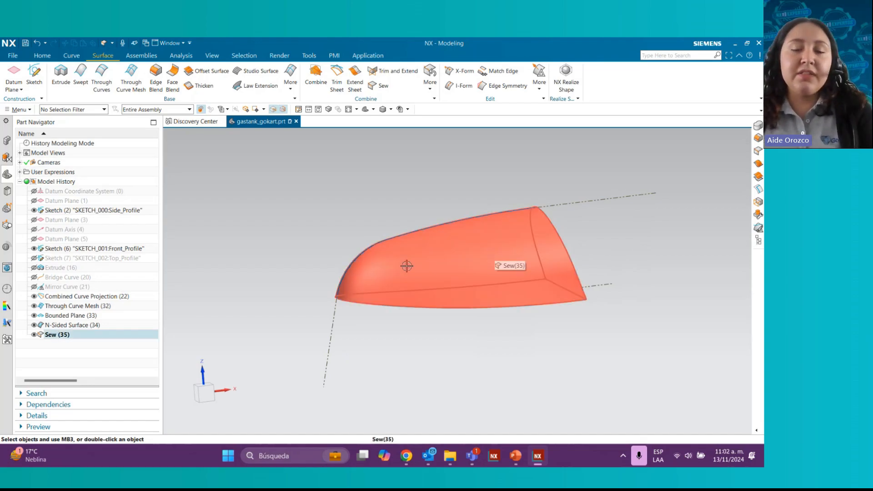
middle_drag(318, 226, 325, 232)
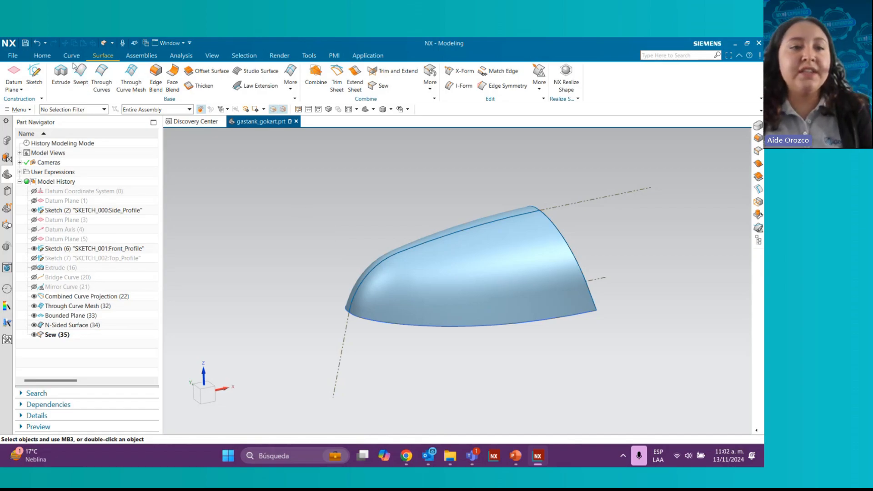
click(42, 55)
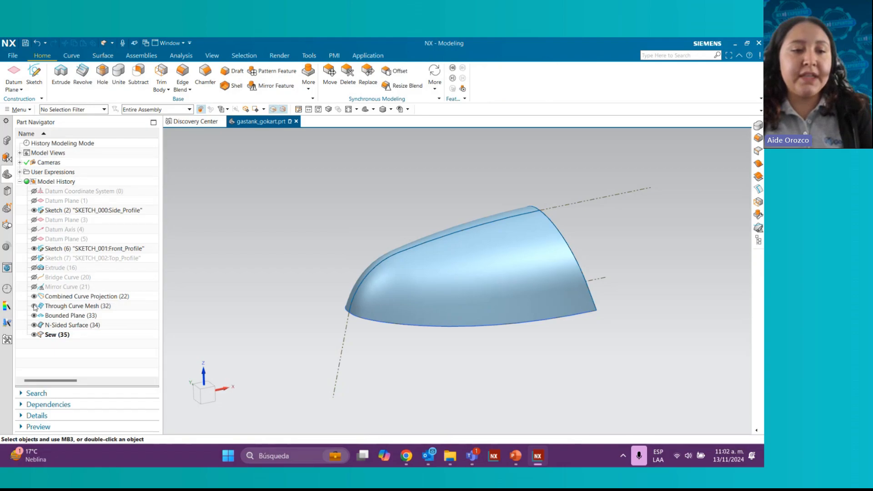
click(34, 267)
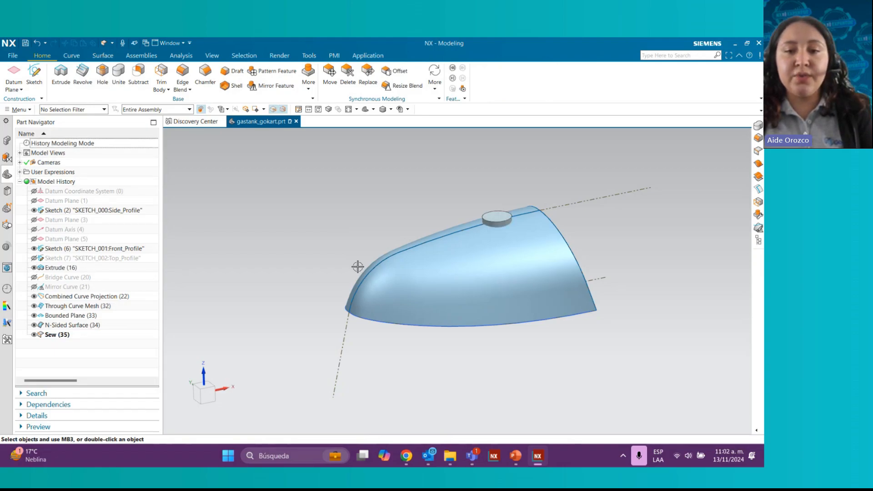
Unite the cylindrical extrusion as tool with the sewn tank solid as target.
middle_drag(357, 262, 347, 255)
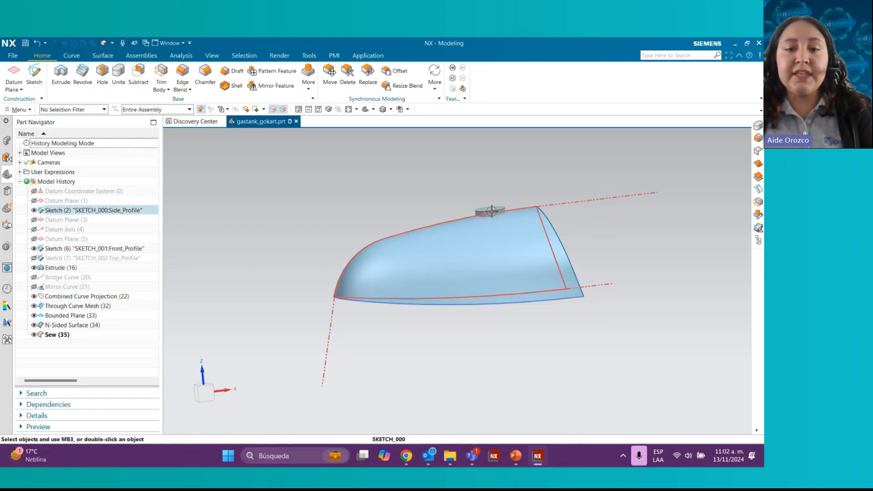
click(120, 81)
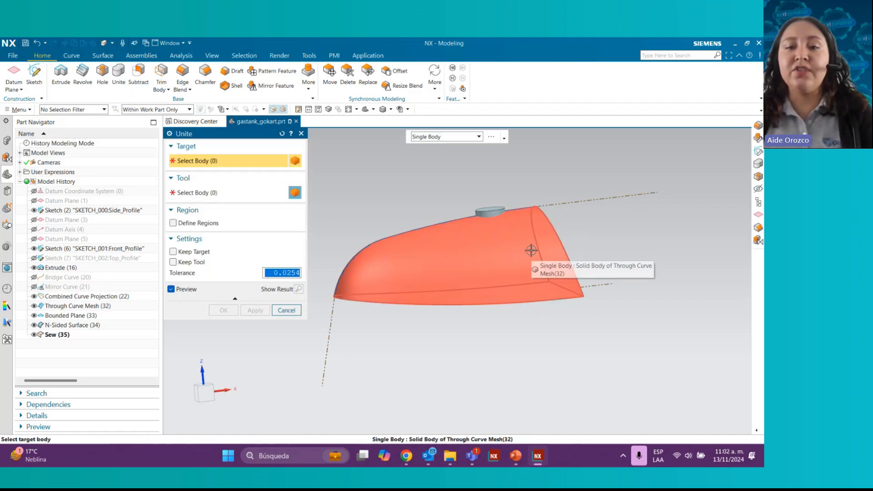
click(479, 240)
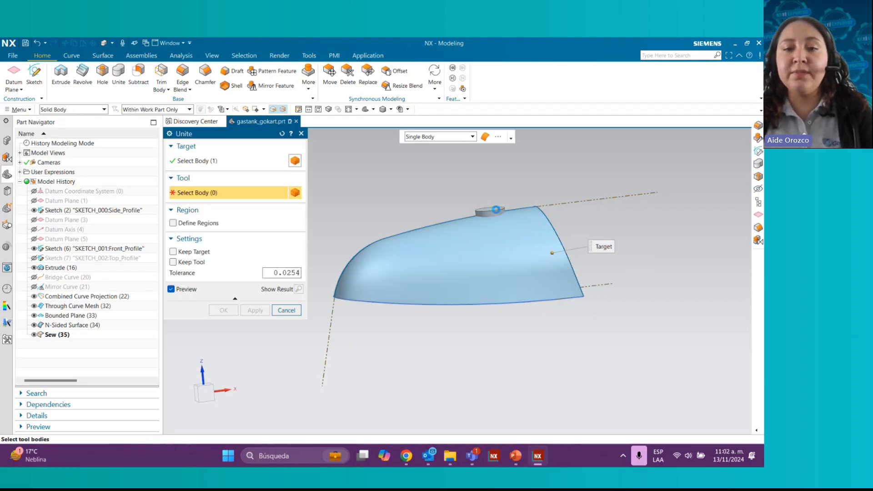
click(489, 211)
click(223, 309)
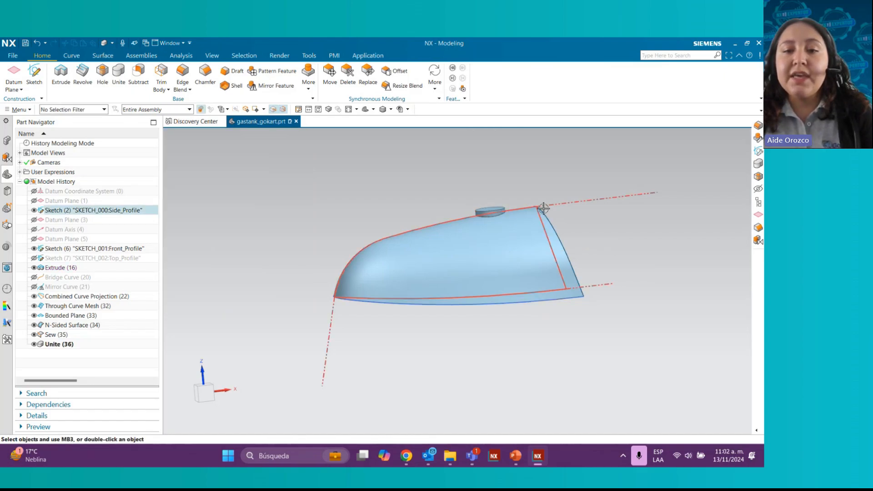
Blend all edges of the tank's flat rear face with a 10 mm circular radius, using the Face Edges selection rule.
middle_drag(441, 205, 455, 205)
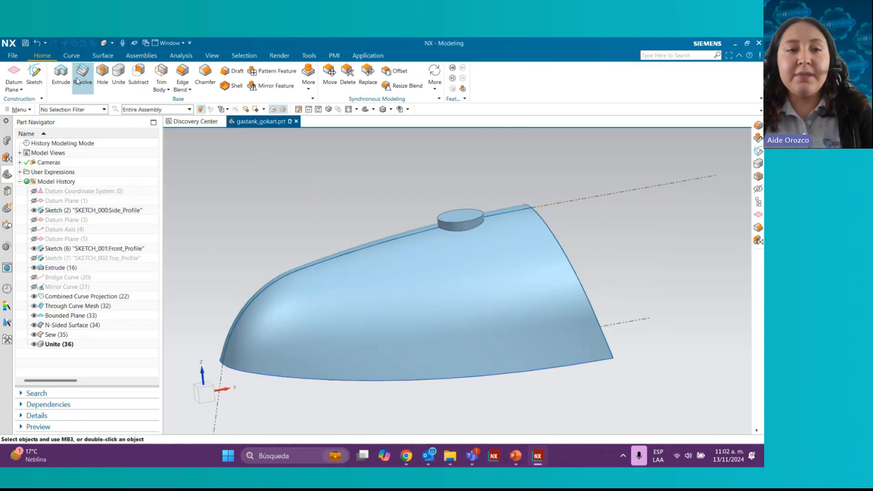
click(187, 76)
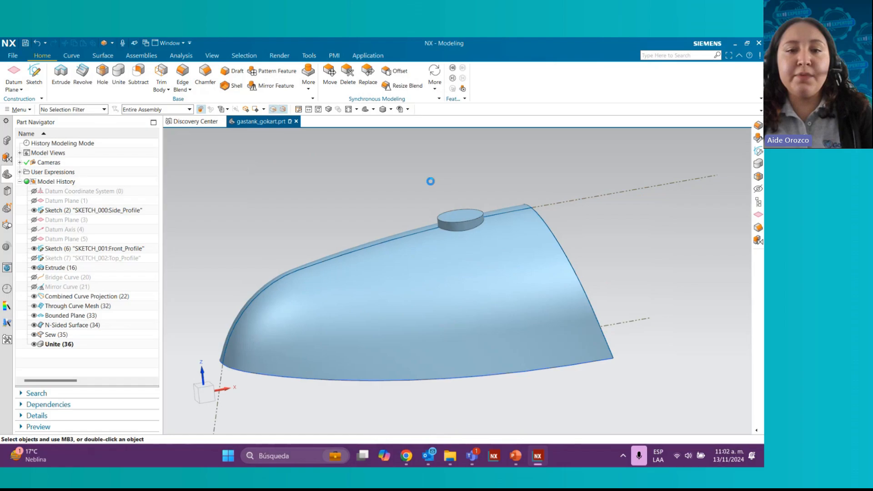
middle_drag(600, 189, 491, 182)
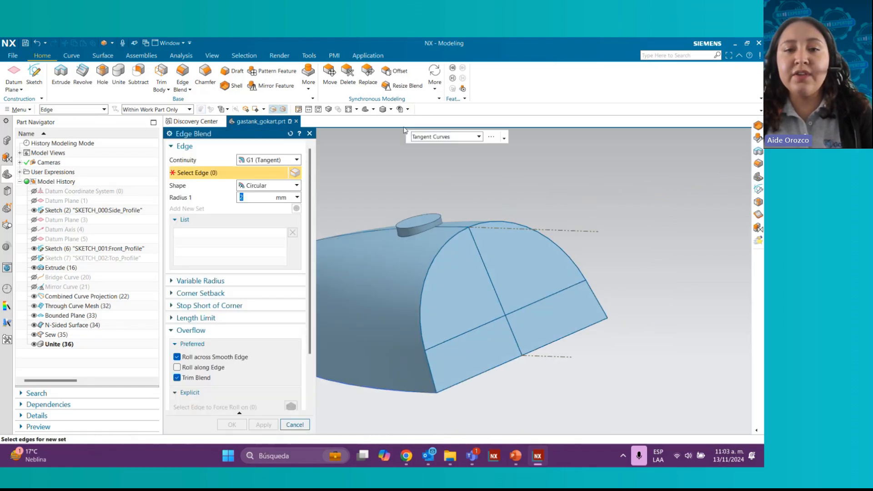
click(454, 136)
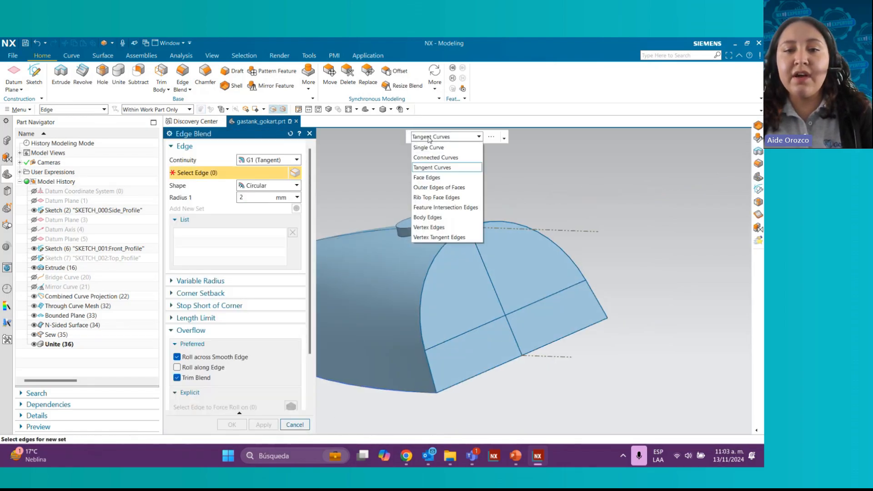
click(434, 167)
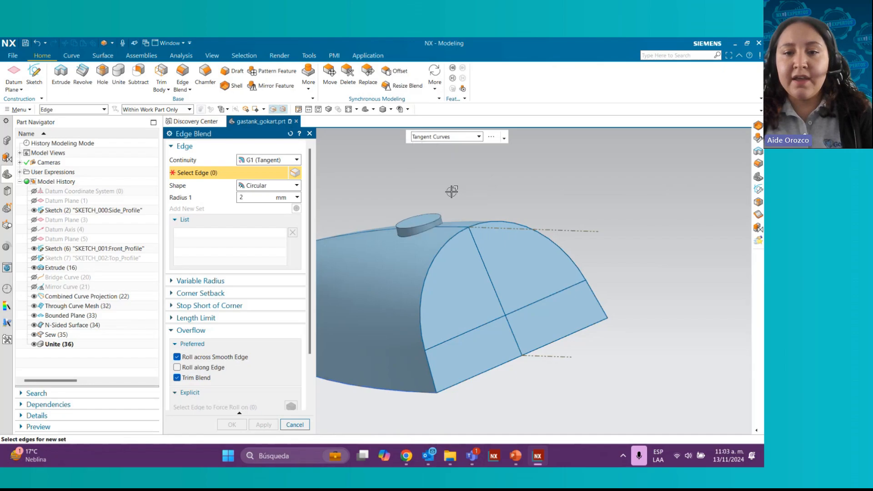
click(457, 137)
click(427, 177)
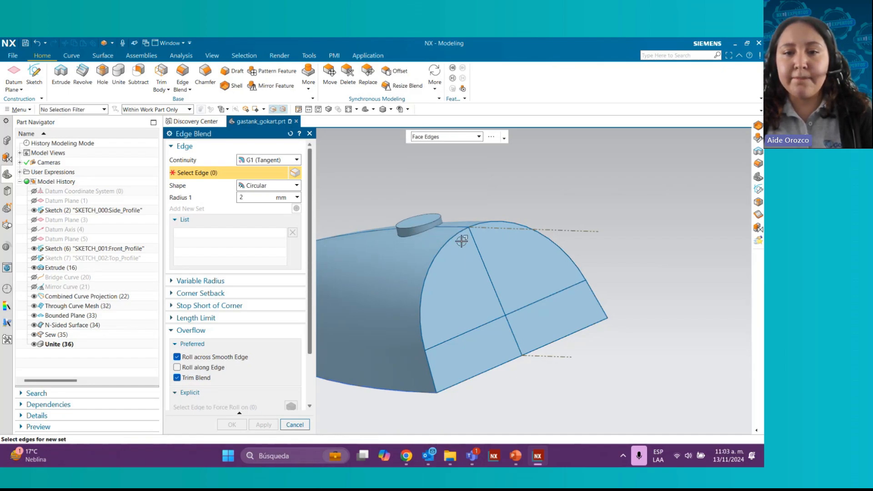
click(462, 239)
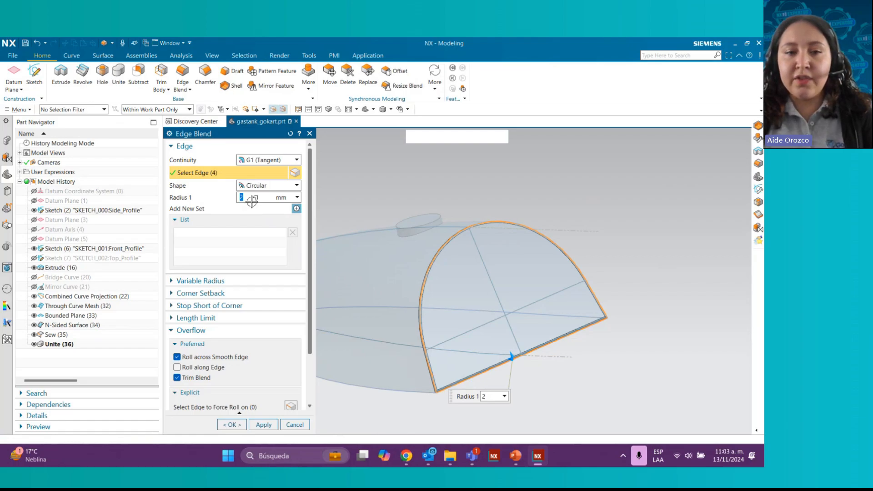
text(10)
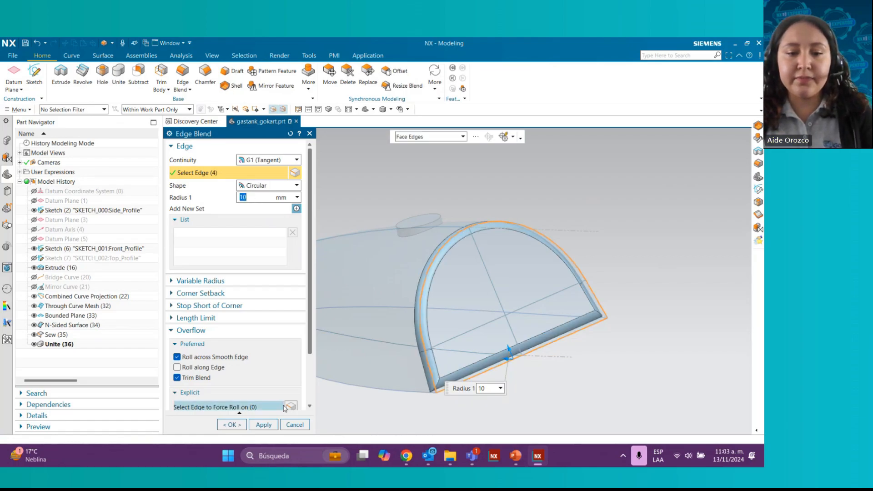
click(263, 424)
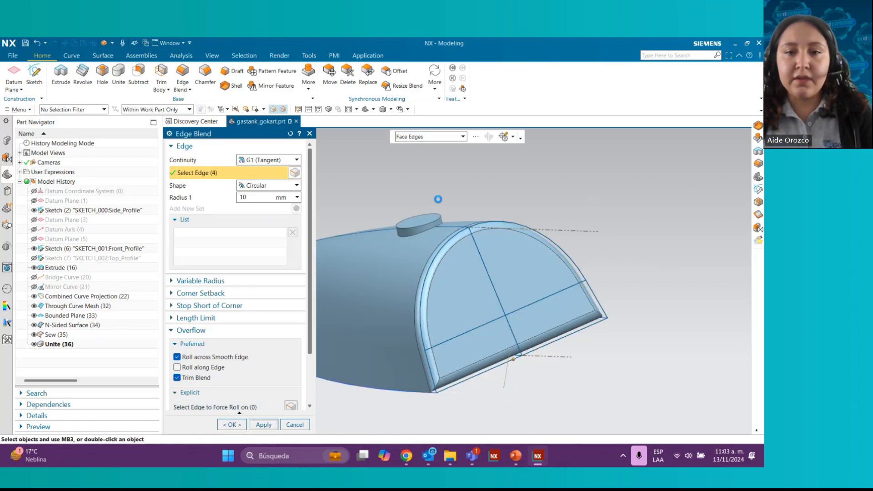
Blend the edge where the cylinder meets the tank's top with a 2 mm radius, using the Single Curve rule.
click(424, 138)
click(424, 147)
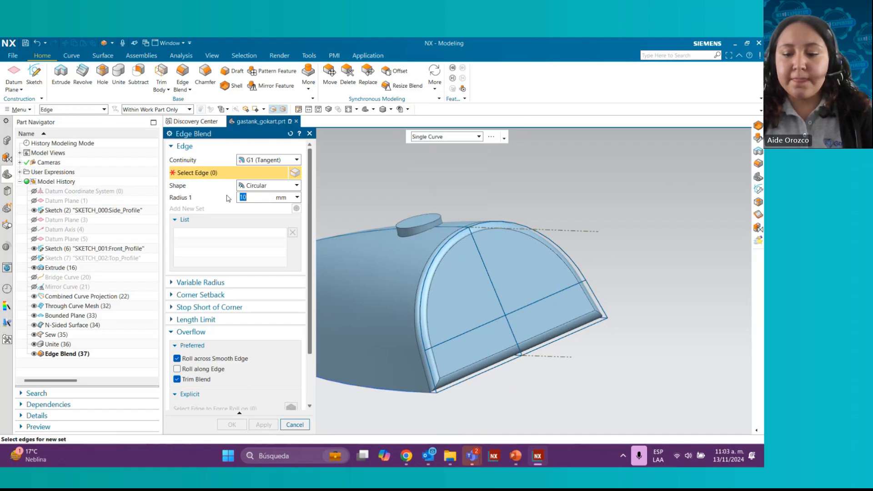
text(2)
middle_drag(561, 175, 619, 195)
scroll(511, 207, up, 2)
click(506, 220)
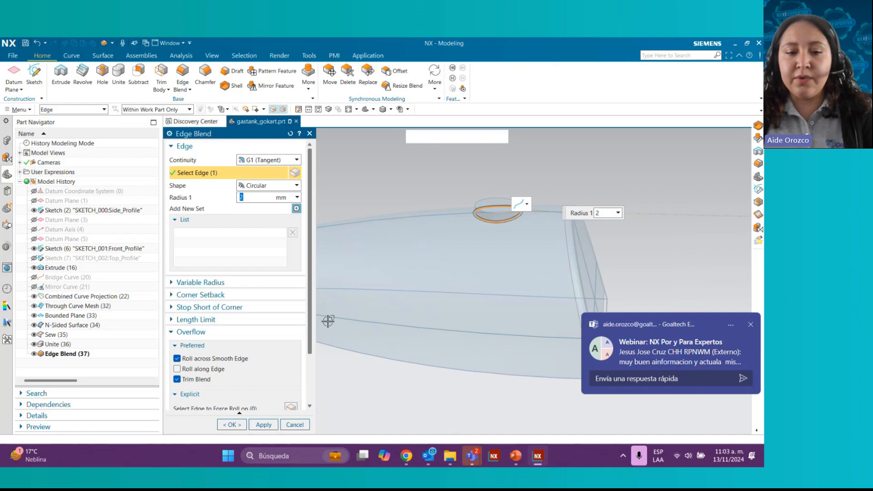
click(263, 424)
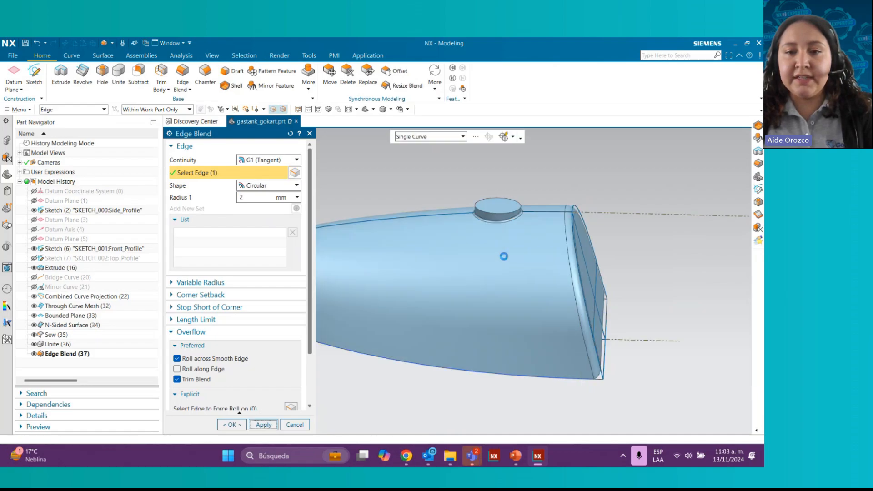
Blend the two long underside edges and the Tangent Curves chain along the rear blend with a 2 mm radius.
middle_drag(503, 256, 512, 223)
click(512, 238)
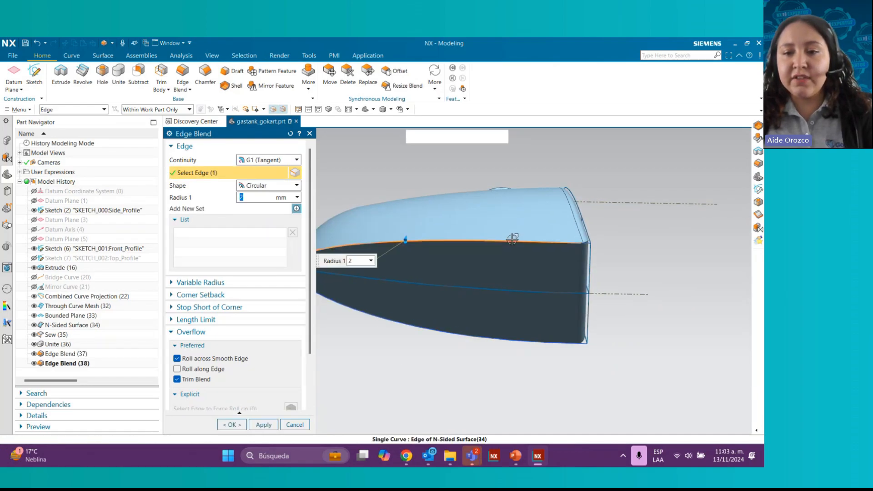
click(522, 341)
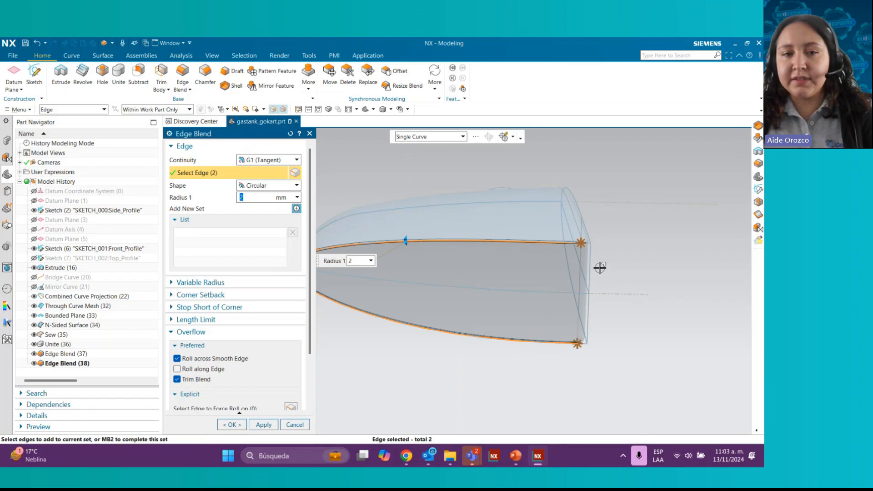
scroll(600, 268, up, 1)
click(428, 136)
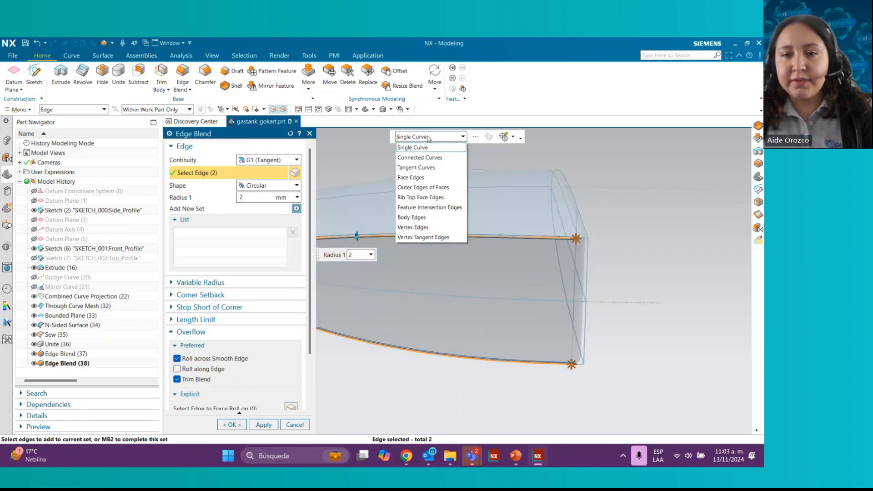
click(416, 167)
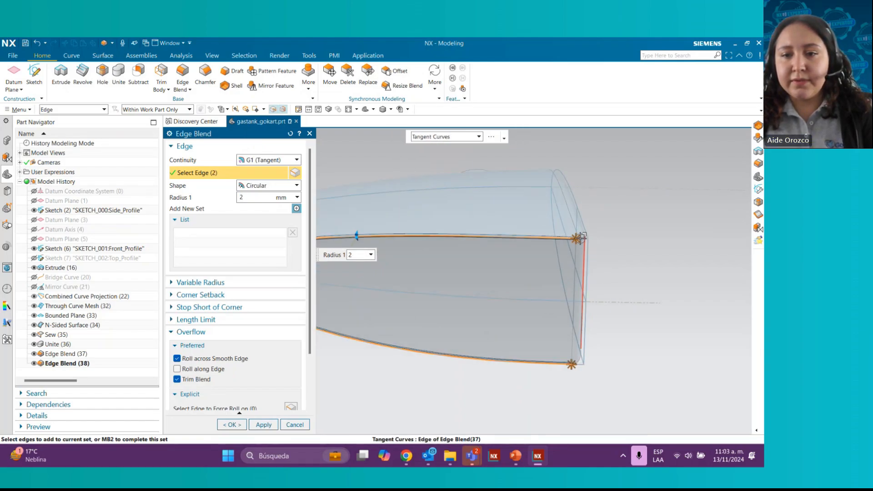
click(583, 237)
middle_drag(583, 330, 569, 323)
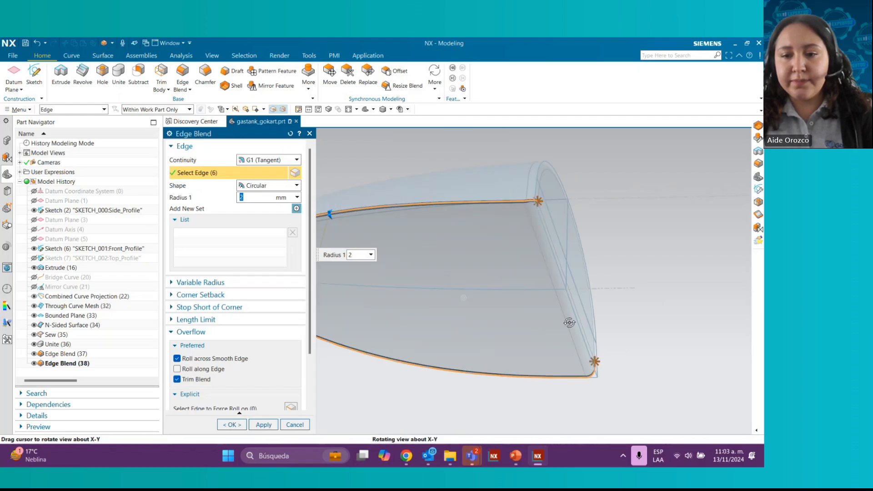
click(232, 424)
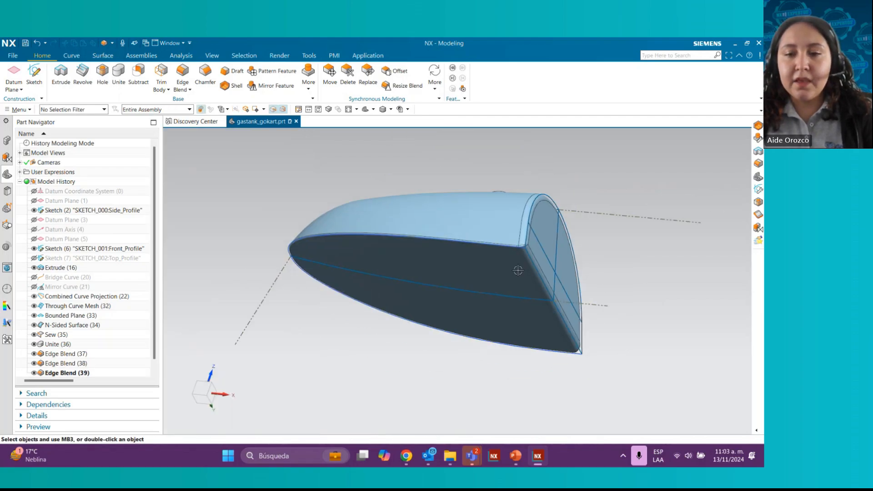
middle_drag(518, 270, 395, 204)
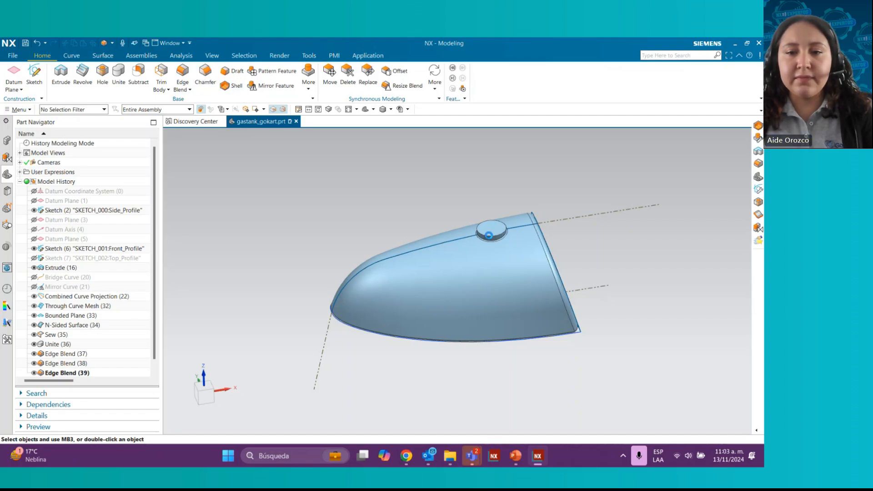
Shell the tank with 2 mm wall thickness, opening it at the top face of the cylindrical boss.
click(490, 222)
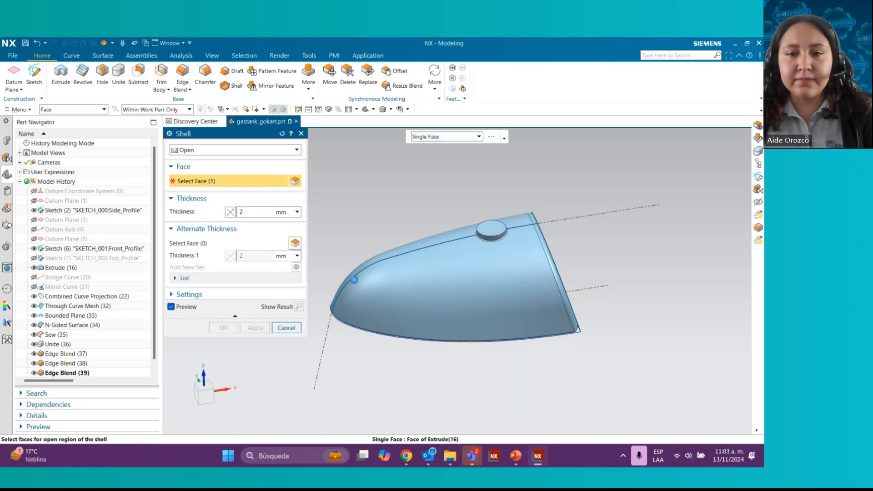
middle_click(420, 251)
middle_drag(565, 259, 576, 238)
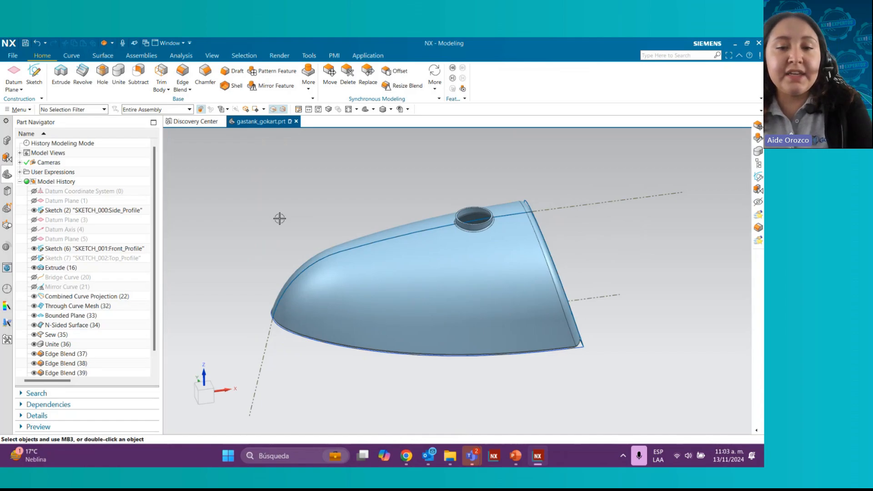
Hide all sketches and all datums so only the tank geometry and remaining curves are displayed.
key(ctrl+w)
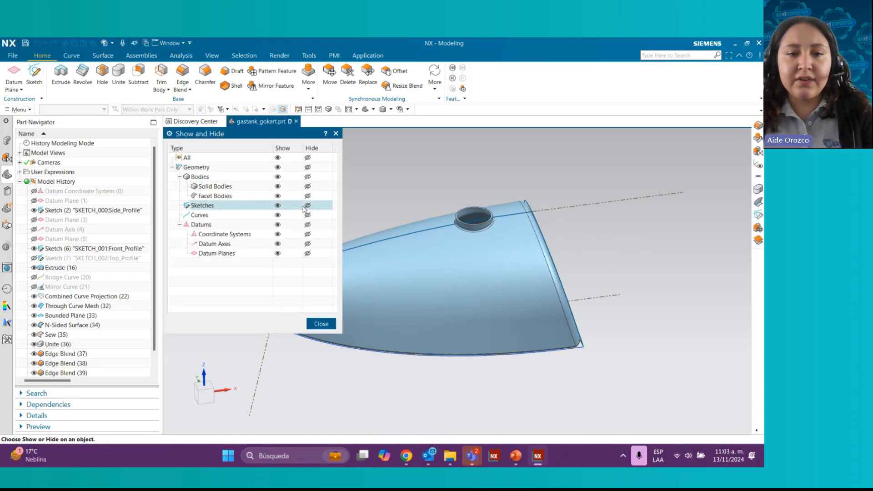
click(307, 206)
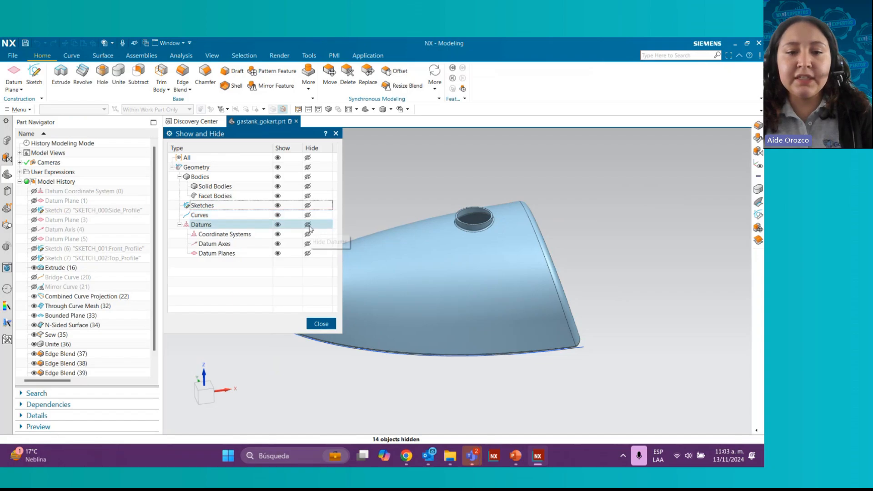
click(308, 225)
click(320, 323)
middle_drag(382, 223, 308, 239)
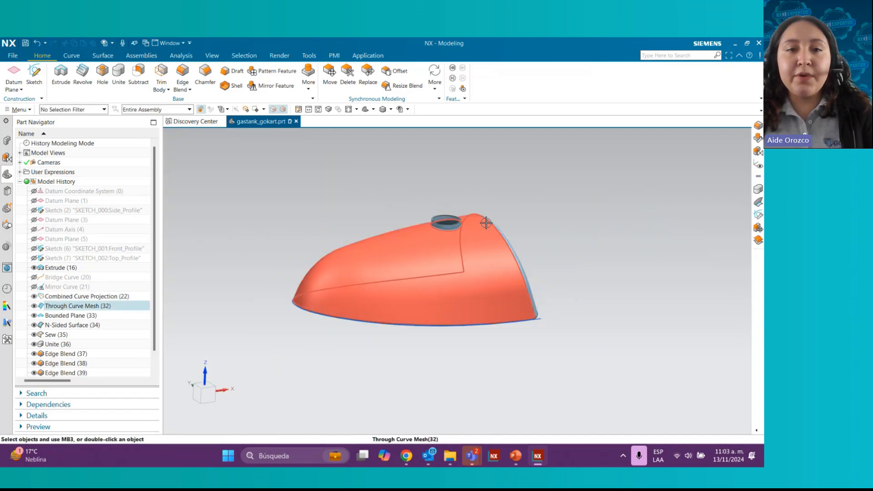
Change the tank's display style to True Shading.
click(308, 55)
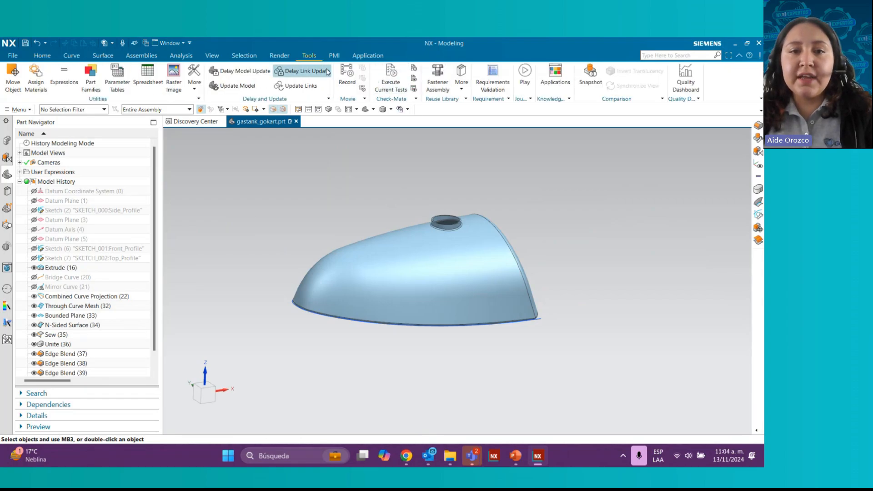
click(212, 55)
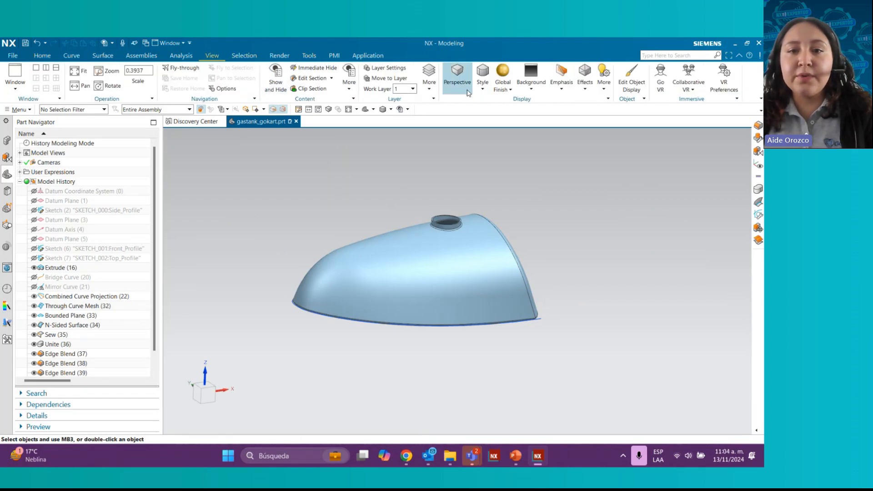
click(482, 84)
click(496, 221)
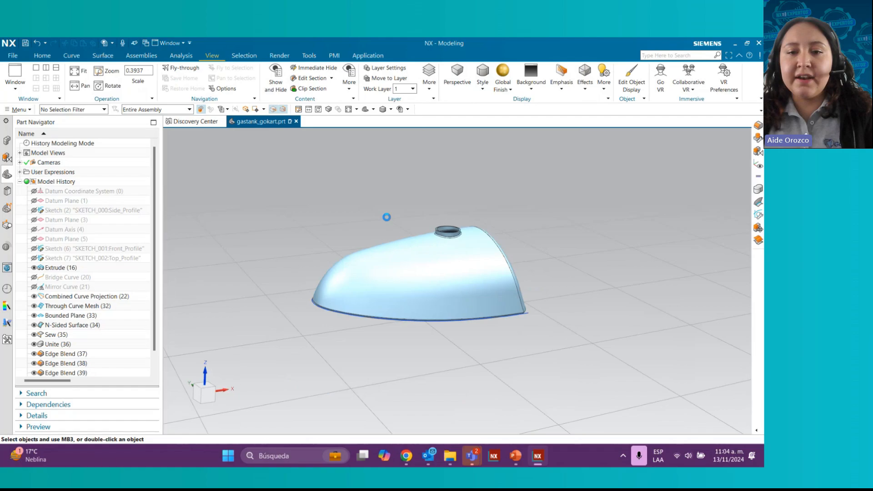
middle_drag(298, 218, 318, 234)
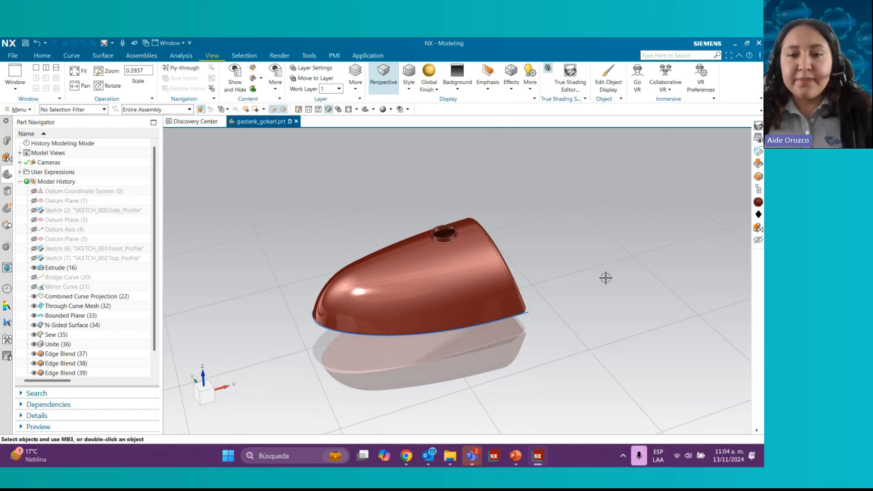
scroll(491, 365, up, 1)
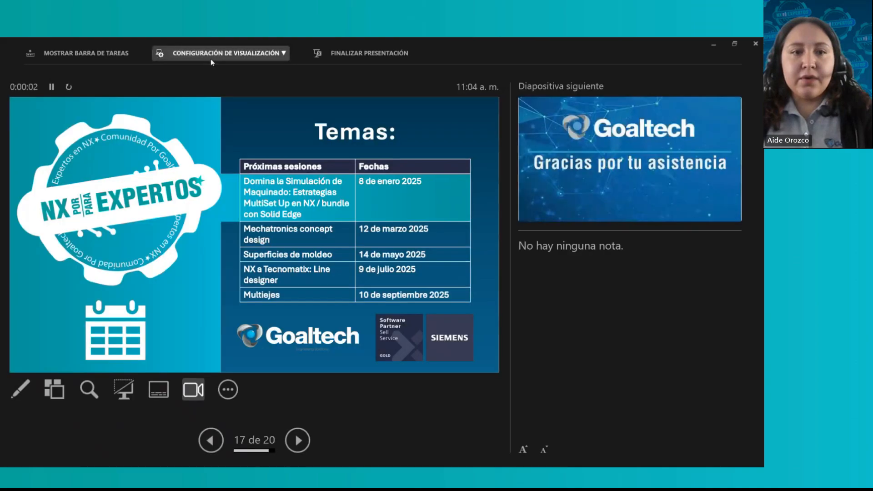
click(211, 54)
click(383, 267)
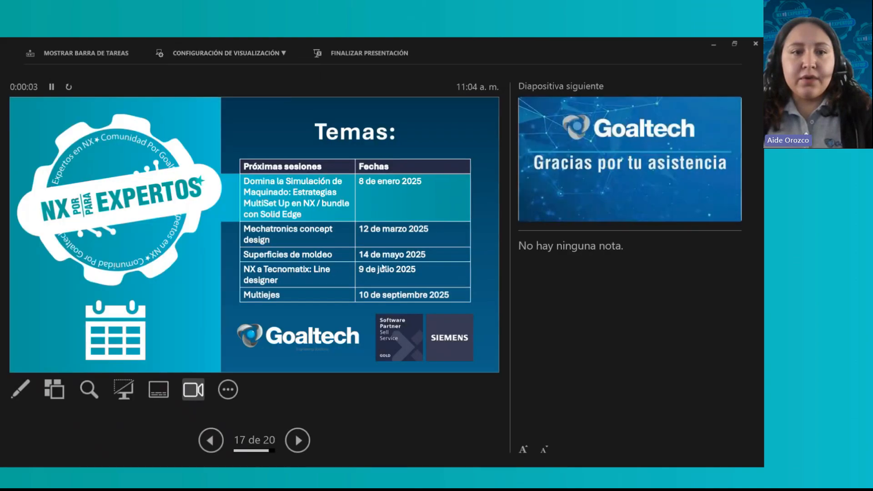